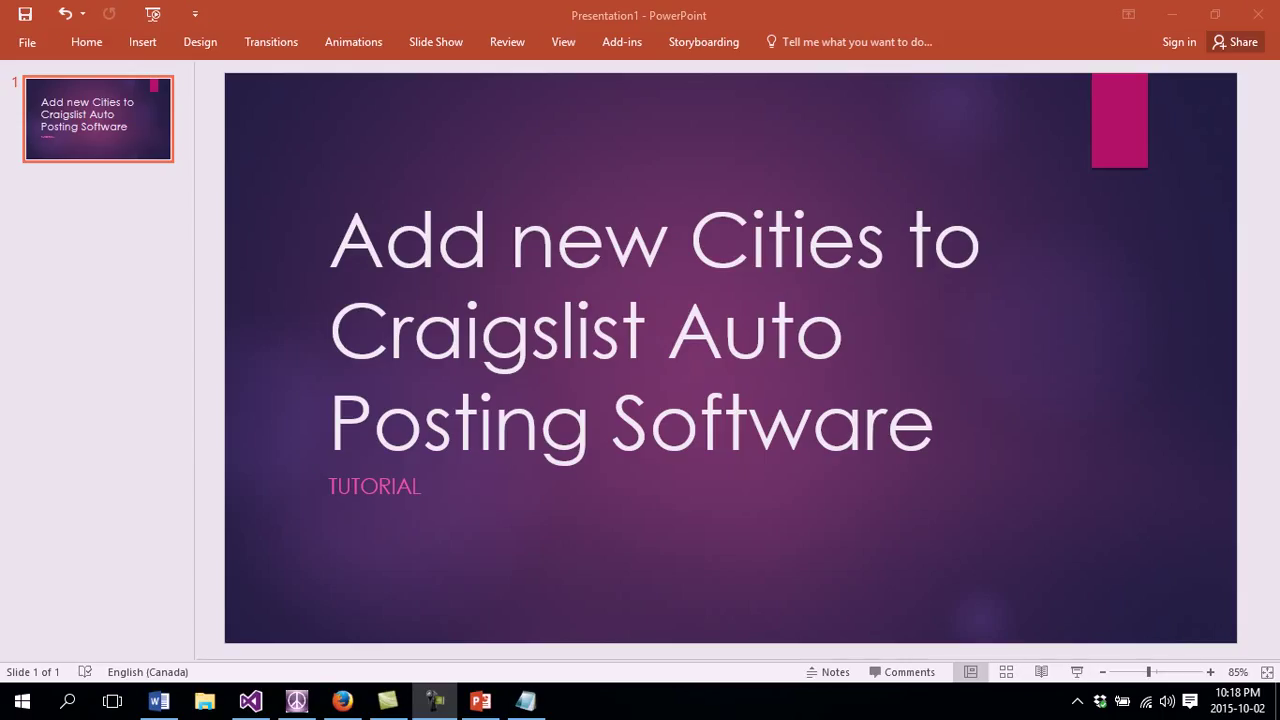
# - Switch to the Craigslist Autoposting Software, open Craigslist posting and start a new ad from its ads section
pyautogui.click(297, 700)
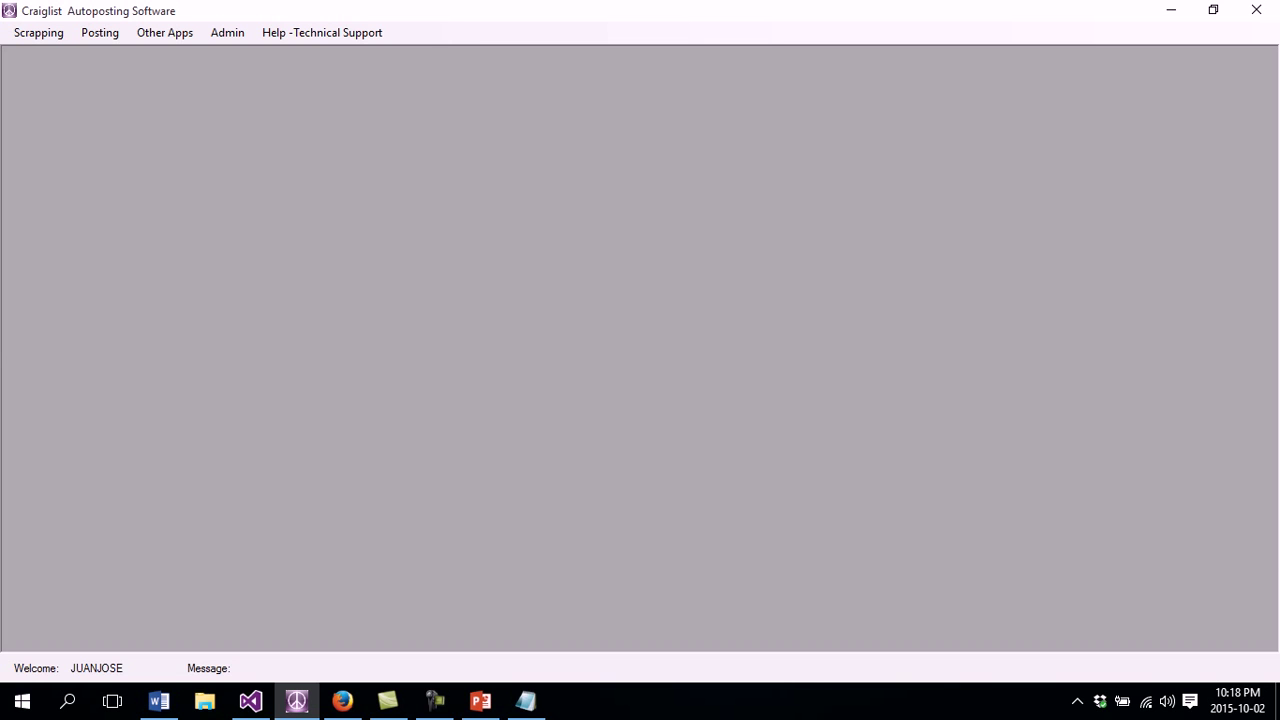
pyautogui.click(100, 32)
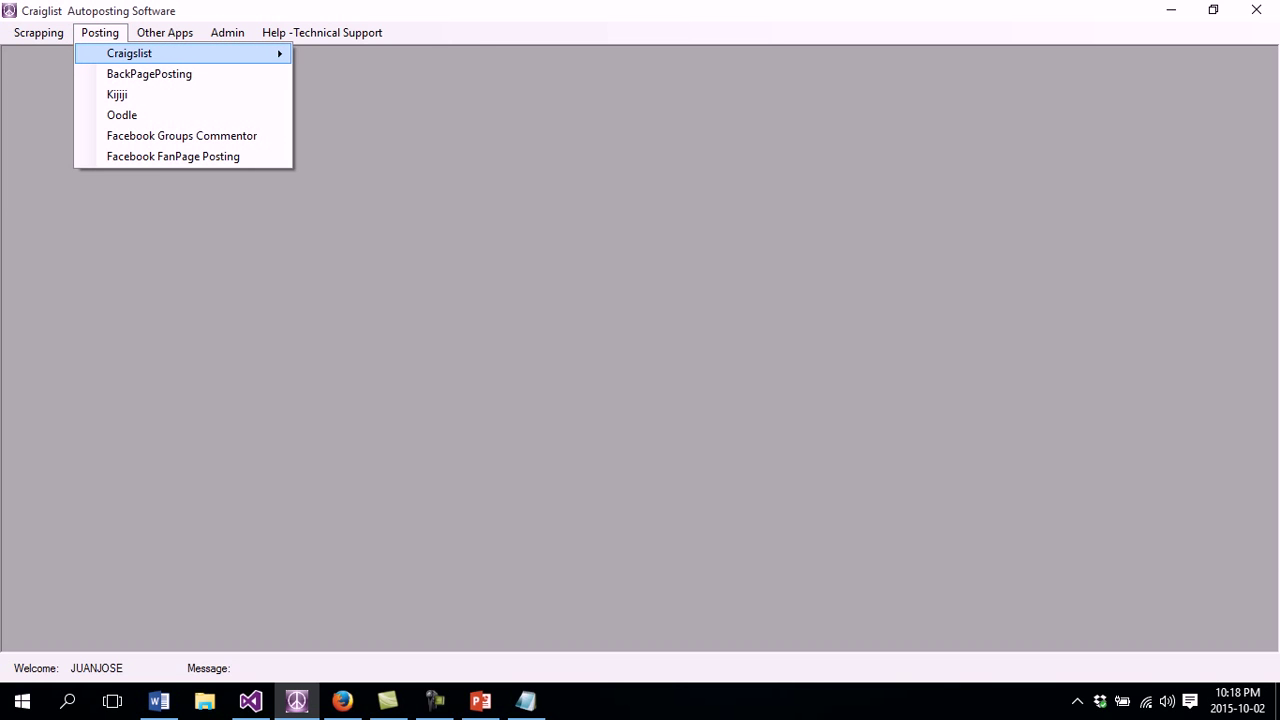
pyautogui.click(130, 53)
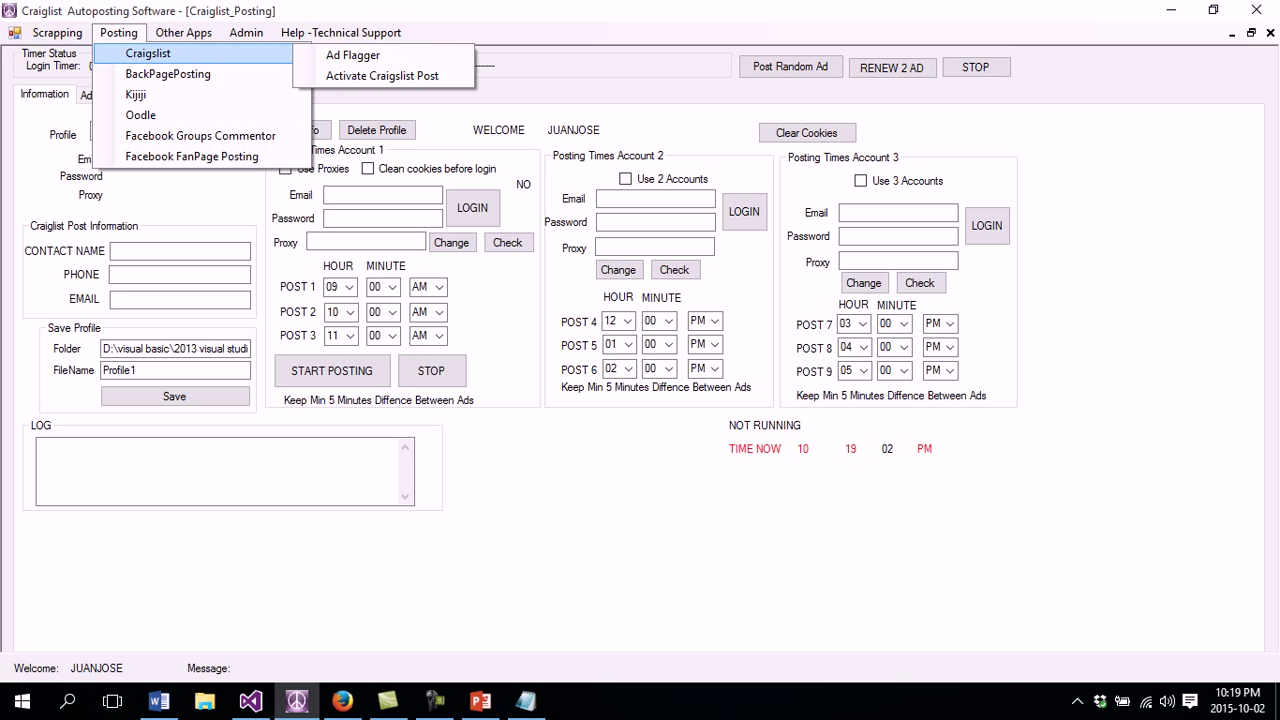
pyautogui.click(655, 222)
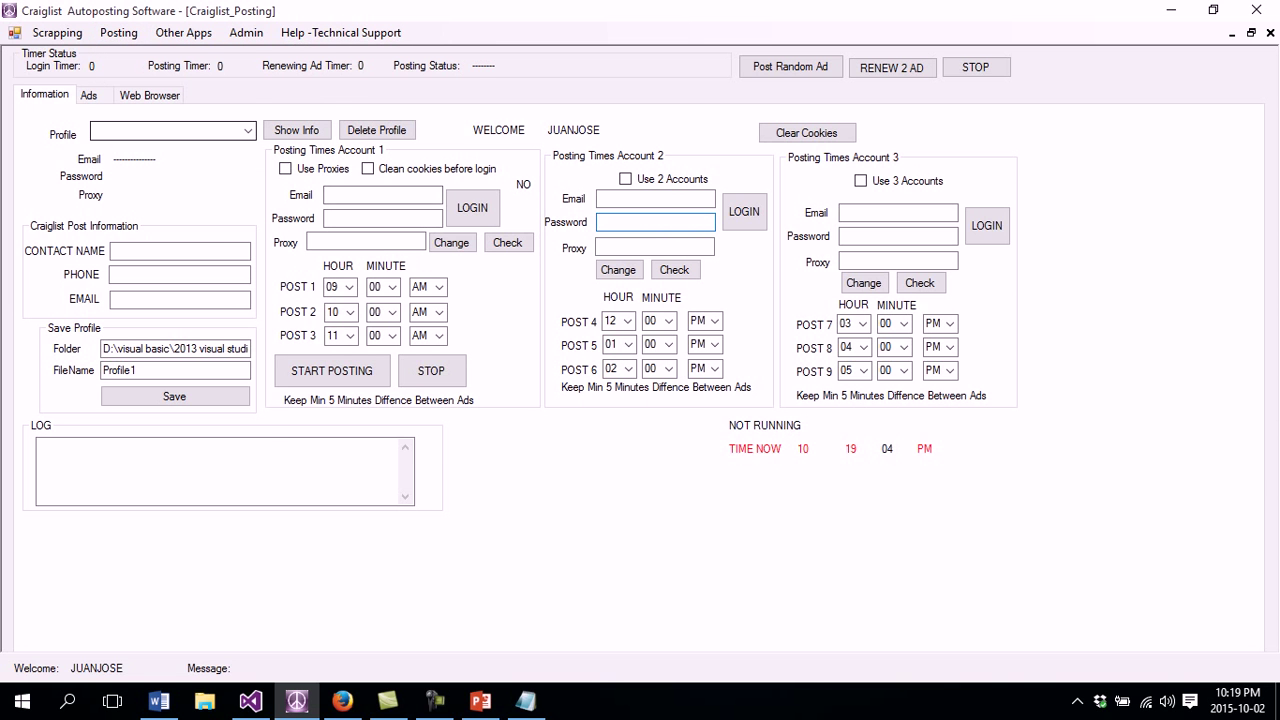
pyautogui.click(90, 95)
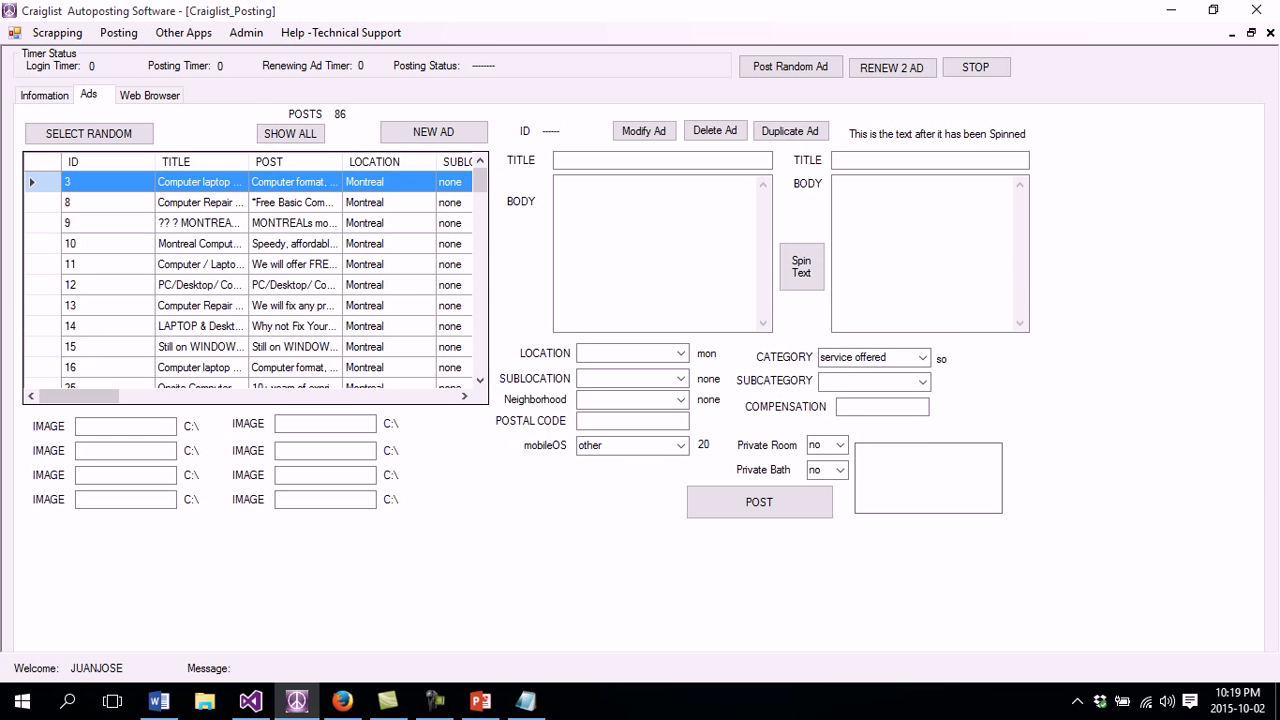
pyautogui.click(433, 131)
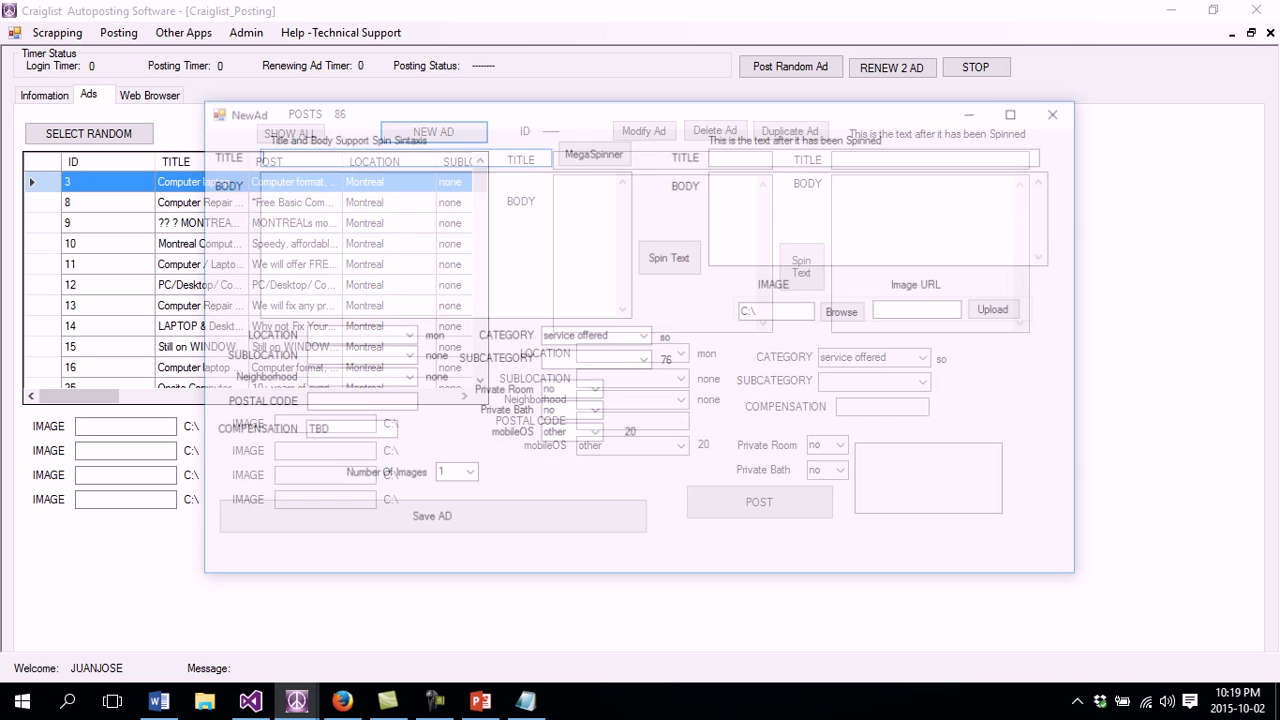
# - Look through the cities offered in the new ad's Location list from beginning to end
pyautogui.click(405, 335)
pyautogui.scroll(-7, 350, 406)
pyautogui.scroll(-8, 350, 412)
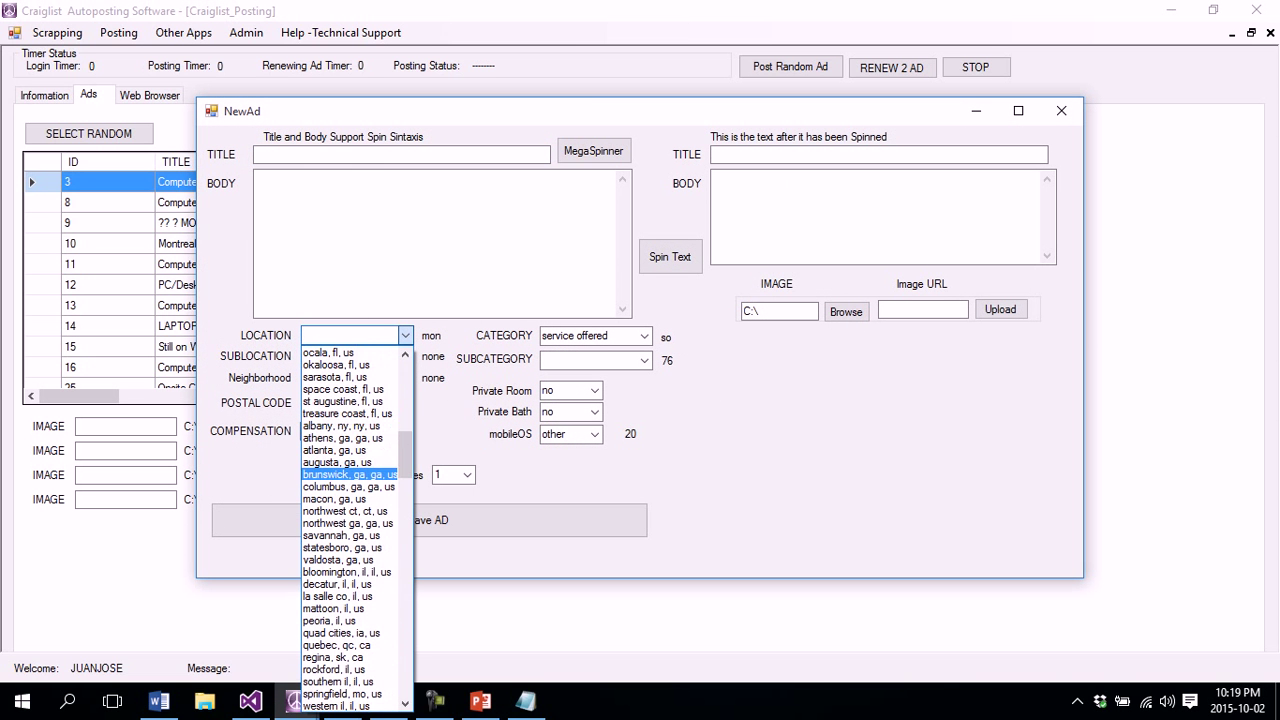
pyautogui.moveTo(405, 465); pyautogui.dragTo(405, 575)
pyautogui.scroll(15, 350, 508)
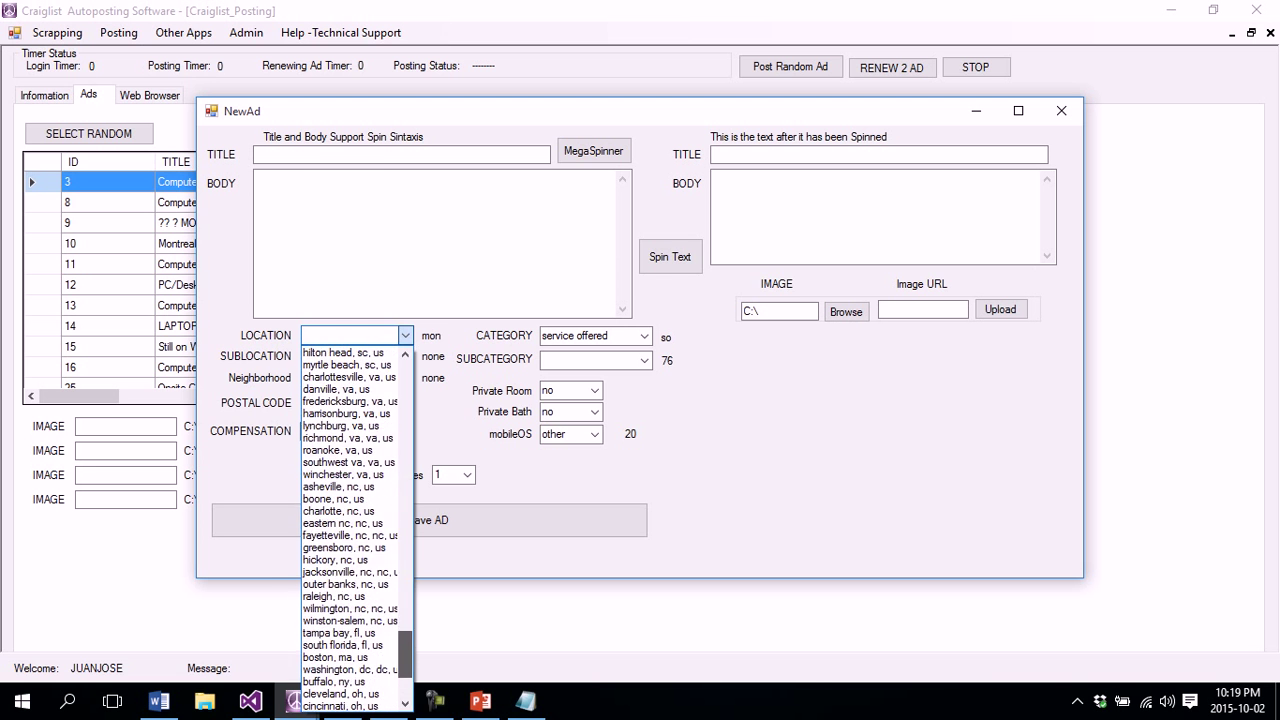
pyautogui.scroll(2, 350, 520)
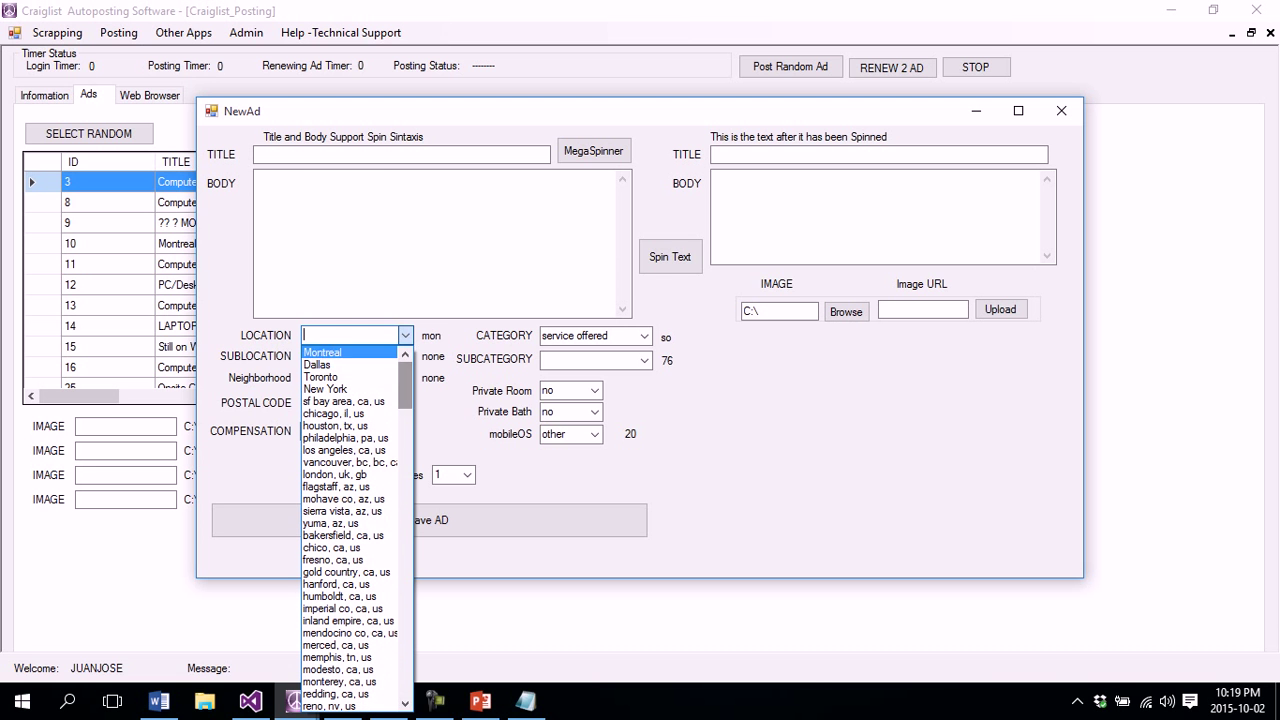
pyautogui.click(405, 336)
# - Select Toronto and then chicago, il, us as the ad's location to check the sublocations offered for each
pyautogui.click(405, 335)
pyautogui.click(330, 376)
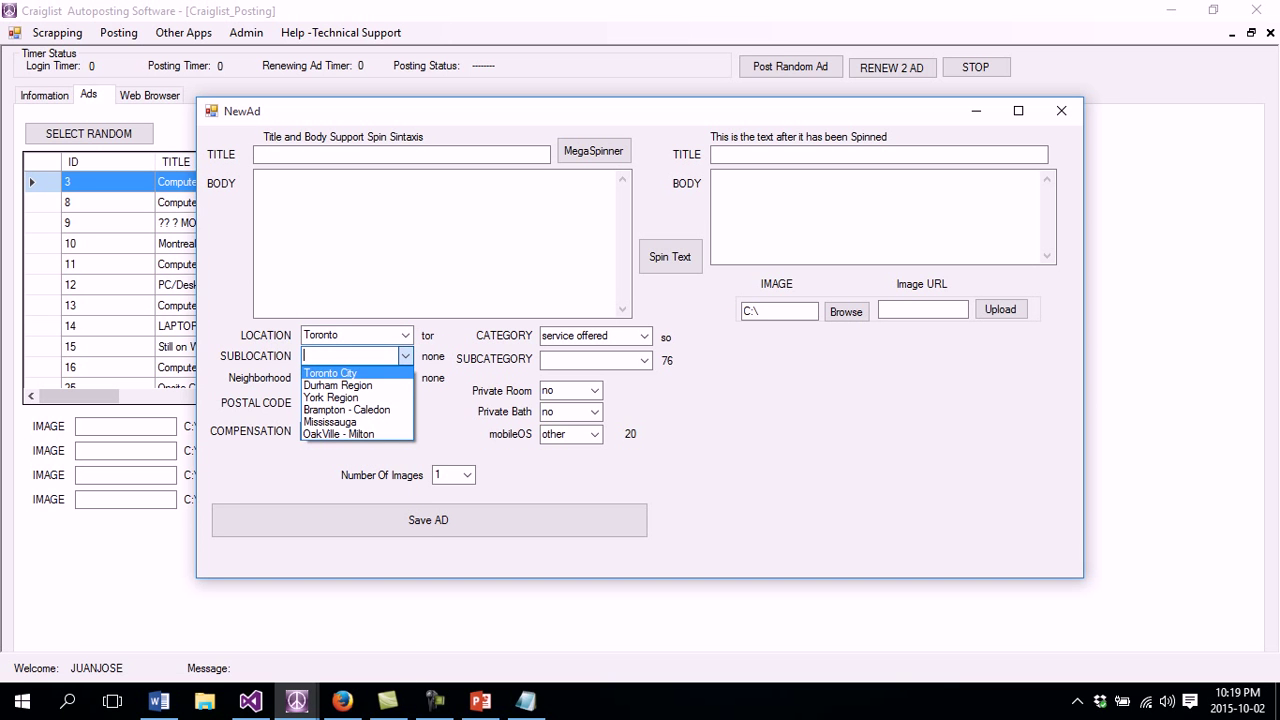
pyautogui.click(405, 335)
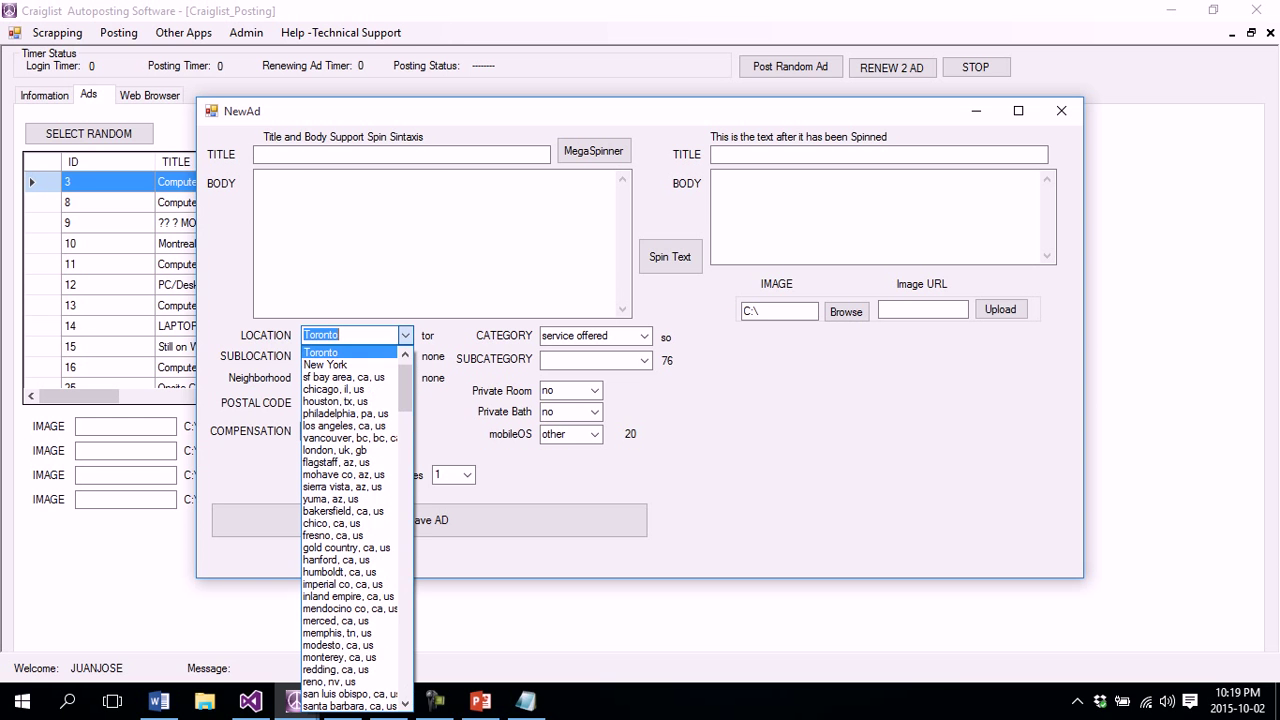
pyautogui.click(340, 388)
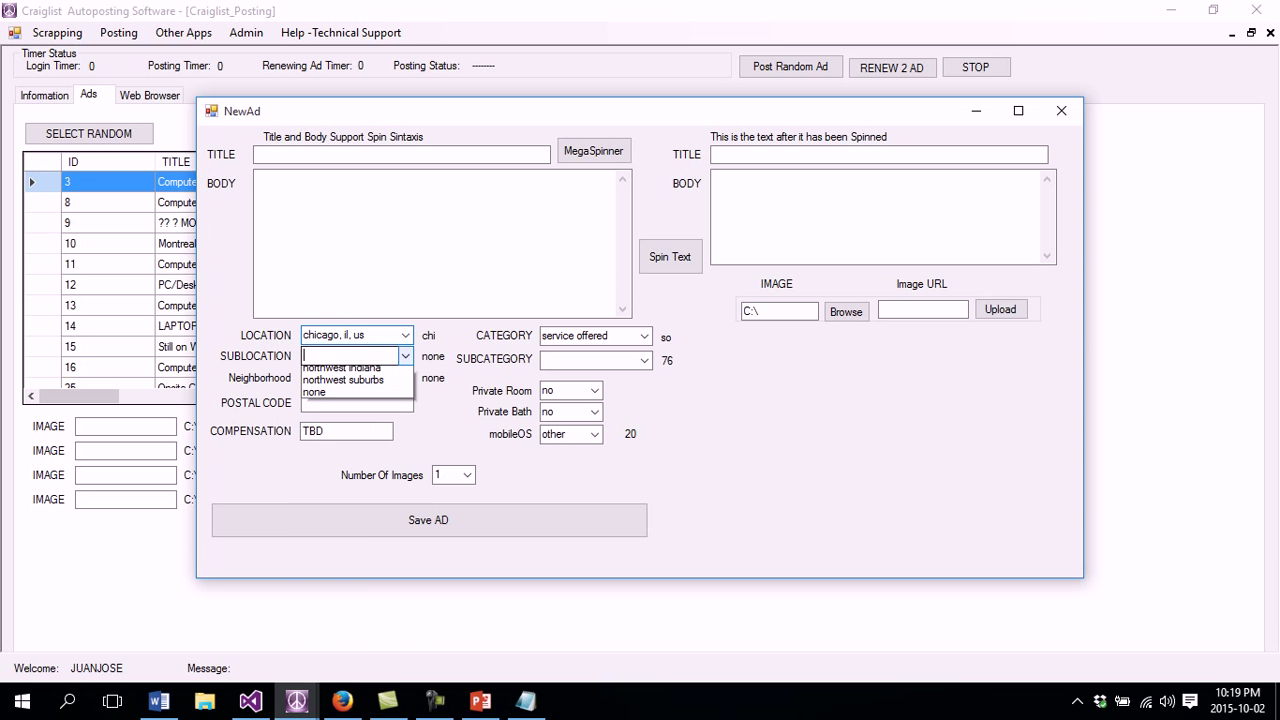
pyautogui.click(405, 356)
# - Set the new ad's location back to Toronto
pyautogui.click(405, 335)
pyautogui.scroll(2, 350, 400)
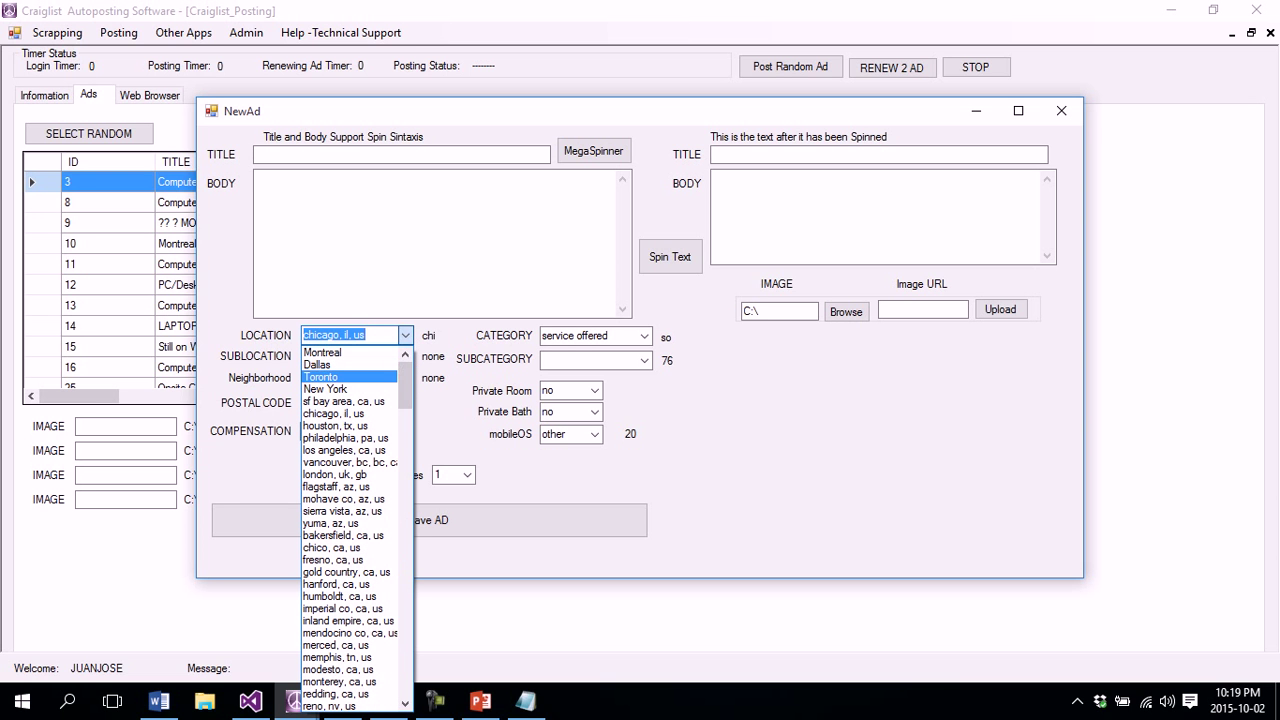
pyautogui.click(330, 376)
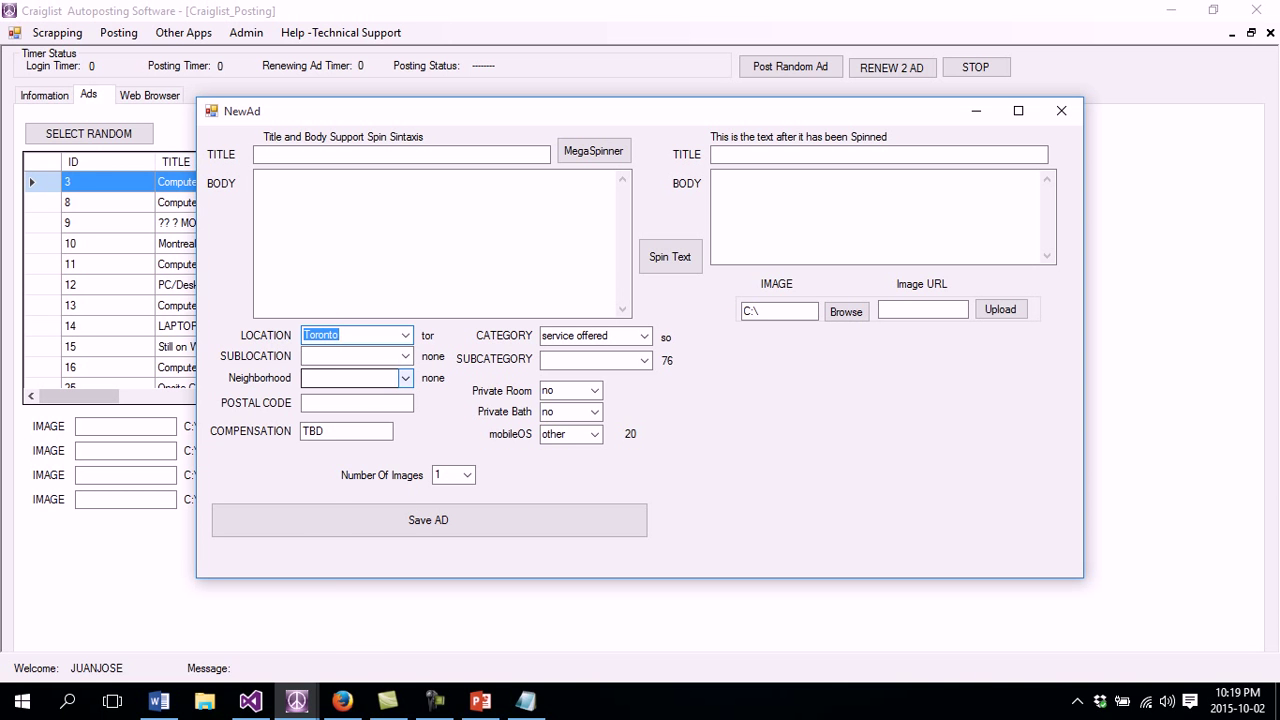
pyautogui.click(405, 335)
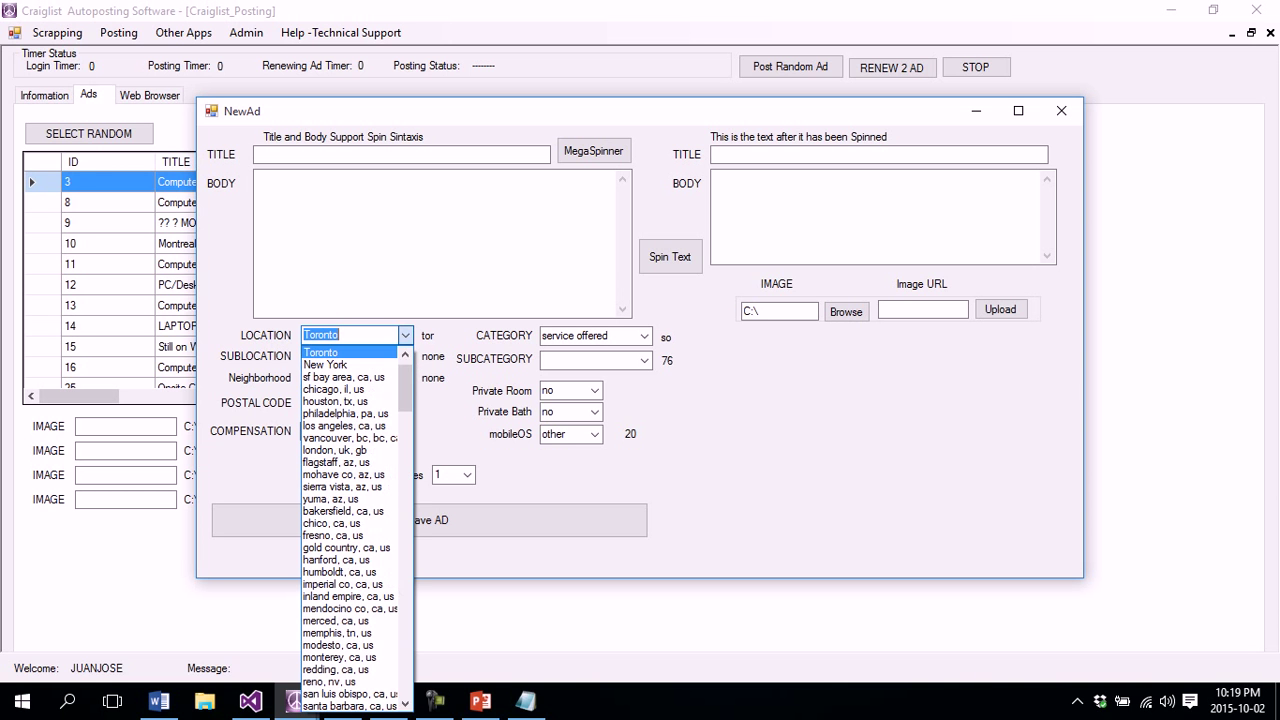
pyautogui.moveTo(405, 388)
pyautogui.mouseDown()
pyautogui.moveTo(405, 612)
pyautogui.moveTo(405, 383)
pyautogui.mouseUp()
pyautogui.click(372, 377)
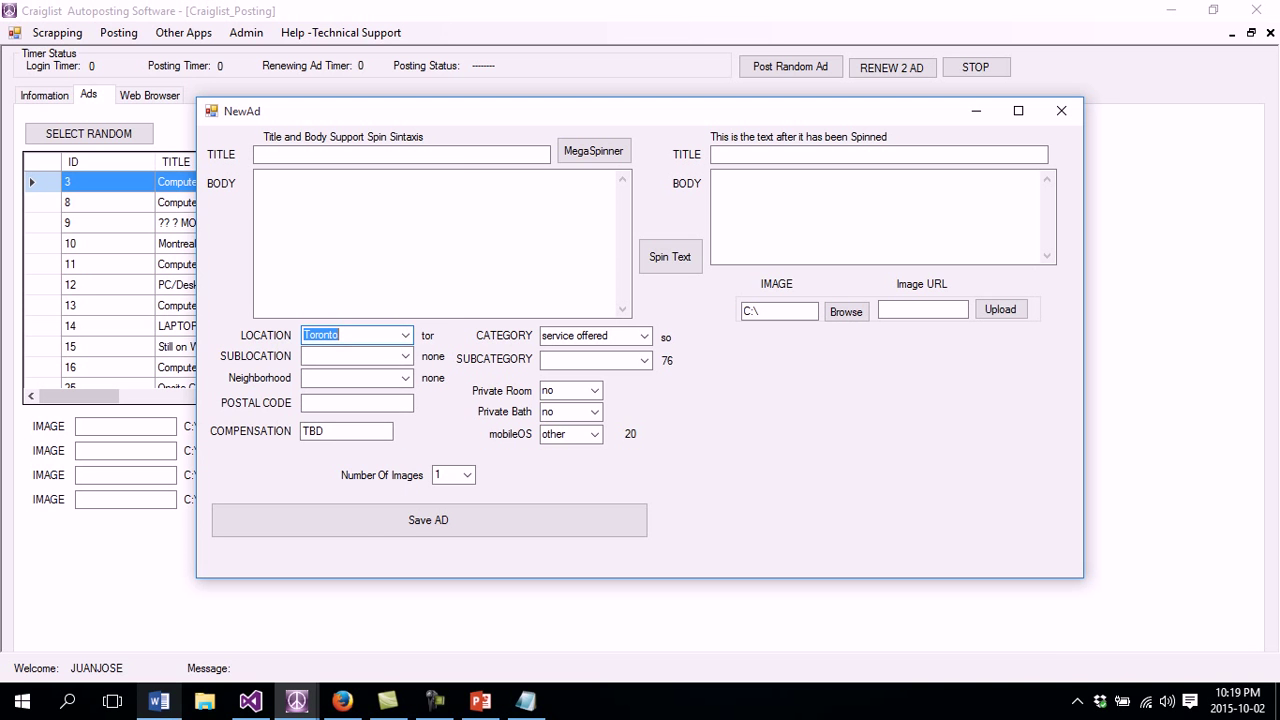
# - Switch to Word and highlight Orange County in the list of wanted California cities
pyautogui.click(159, 701)
pyautogui.click(467, 455)
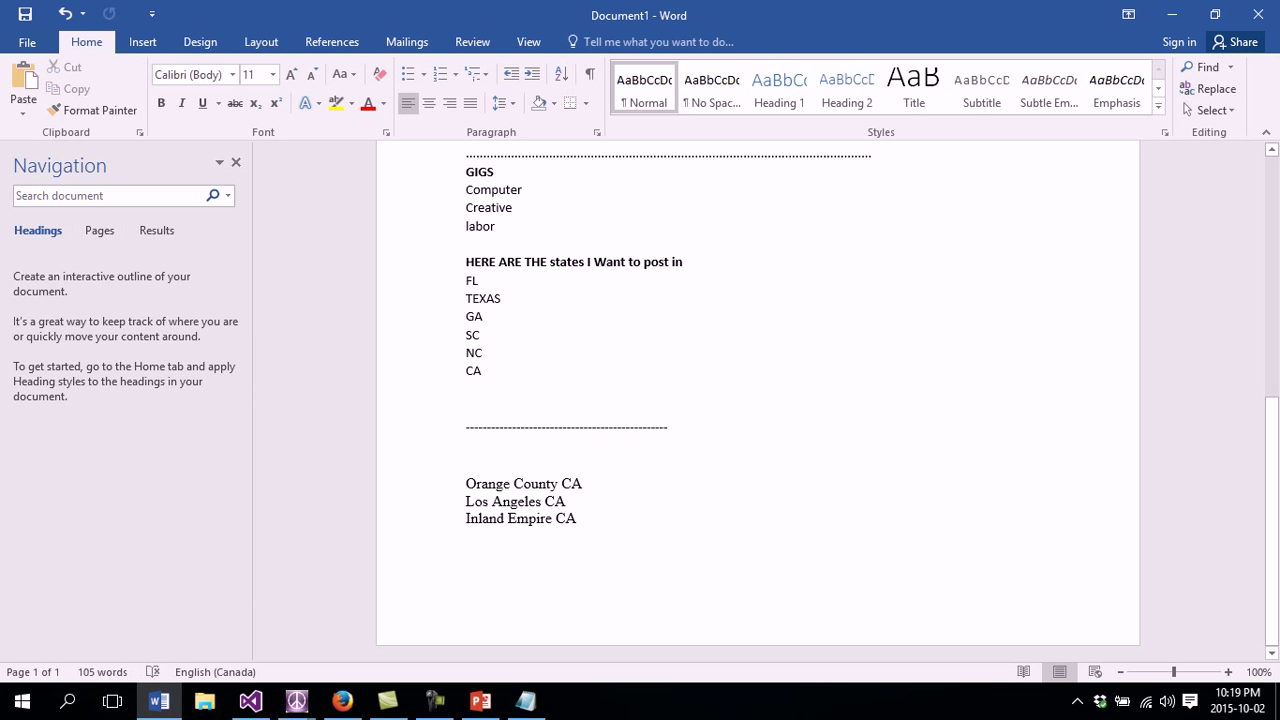
pyautogui.moveTo(580, 519); pyautogui.dragTo(467, 457)
pyautogui.click(467, 457)
pyautogui.moveTo(560, 484); pyautogui.dragTo(466, 484)
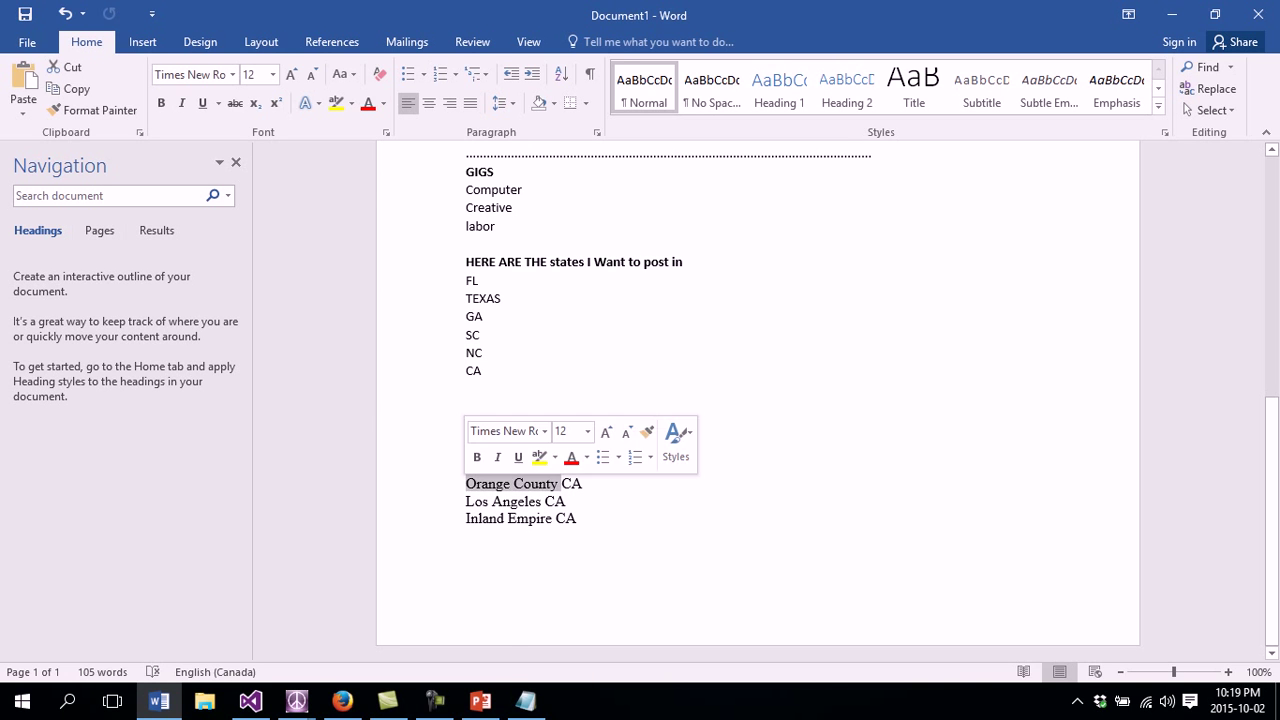
# - Return to the NewAd form, search its locations for "or" to look for Orange County, and clear the entry
pyautogui.moveTo(296, 701)
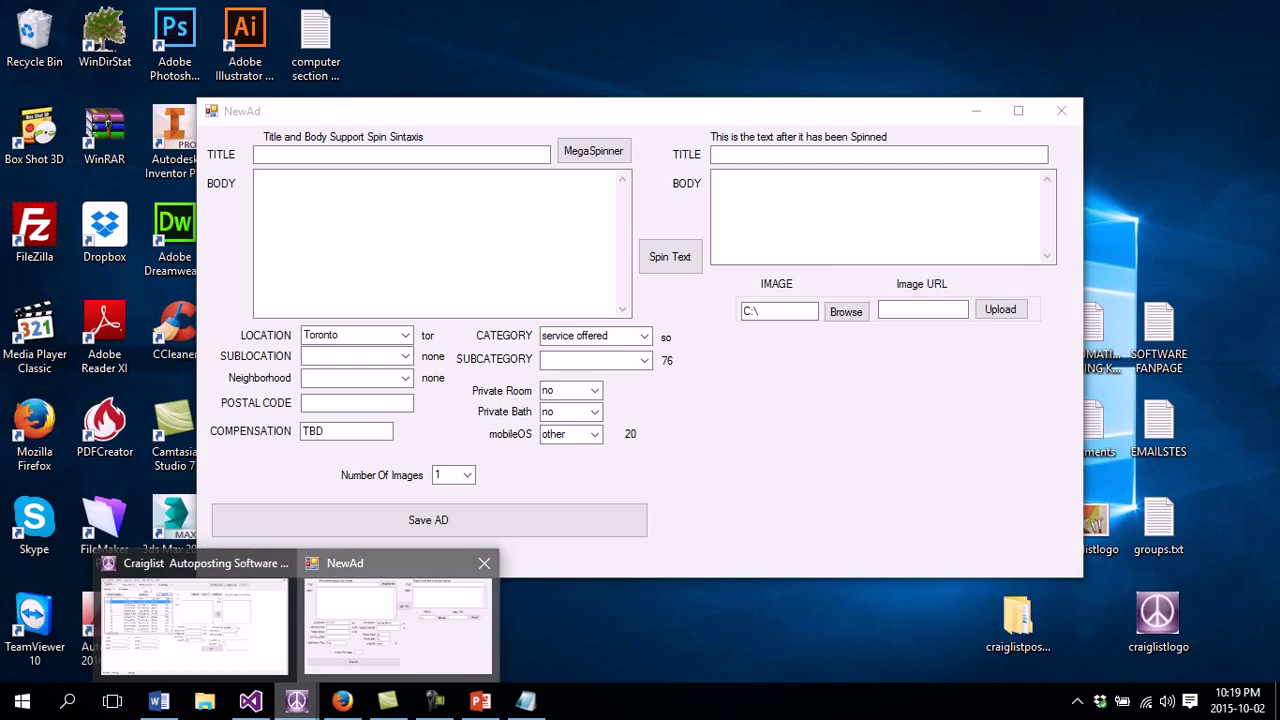
pyautogui.click(398, 620)
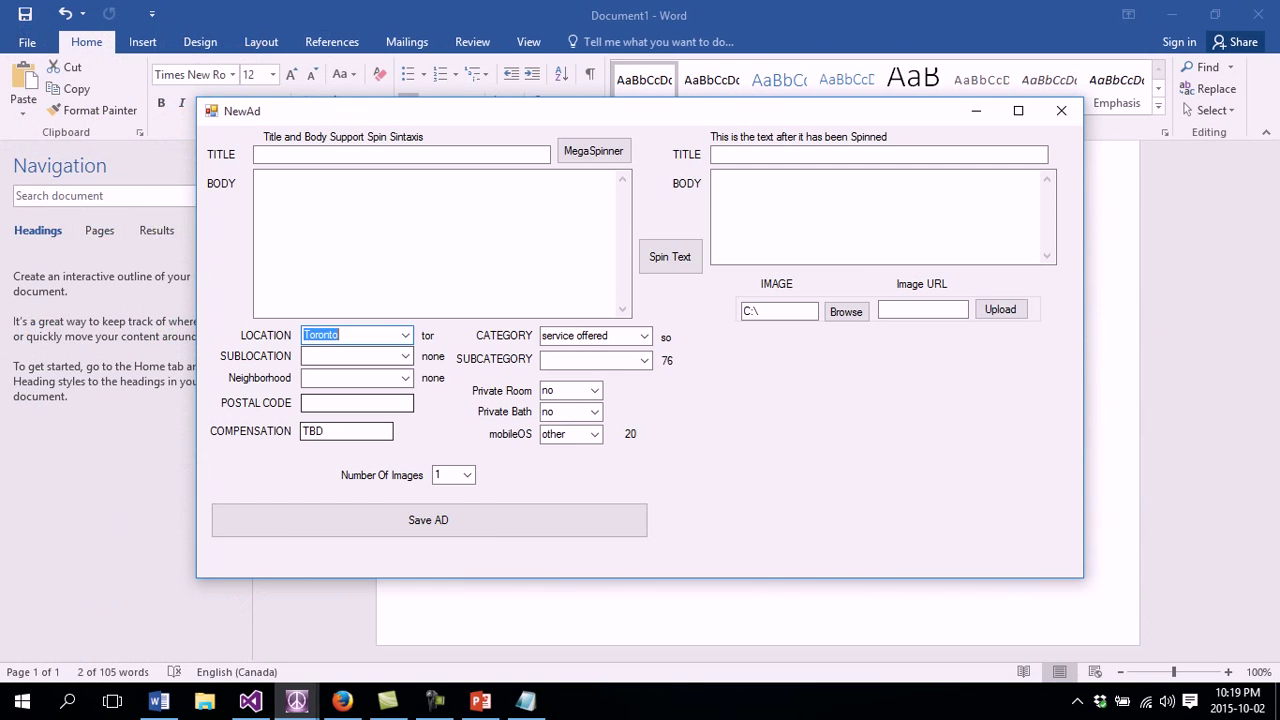
pyautogui.press('BackSpace')
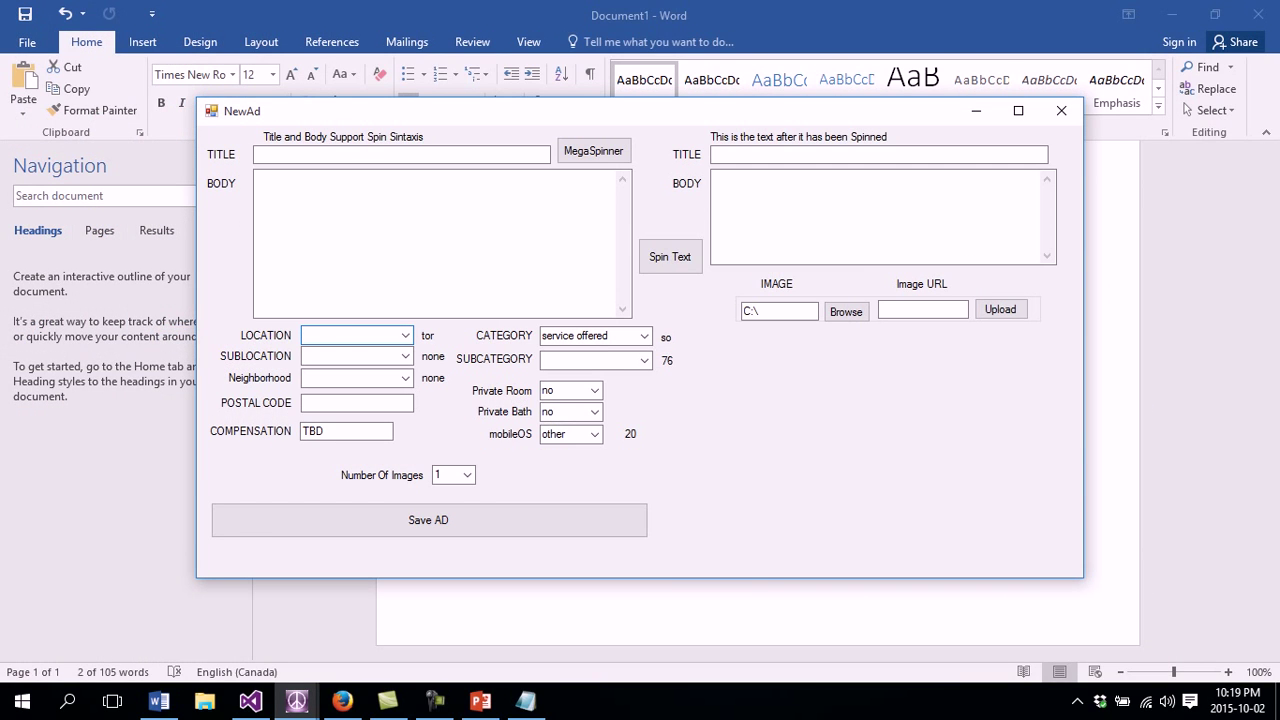
pyautogui.write('or')
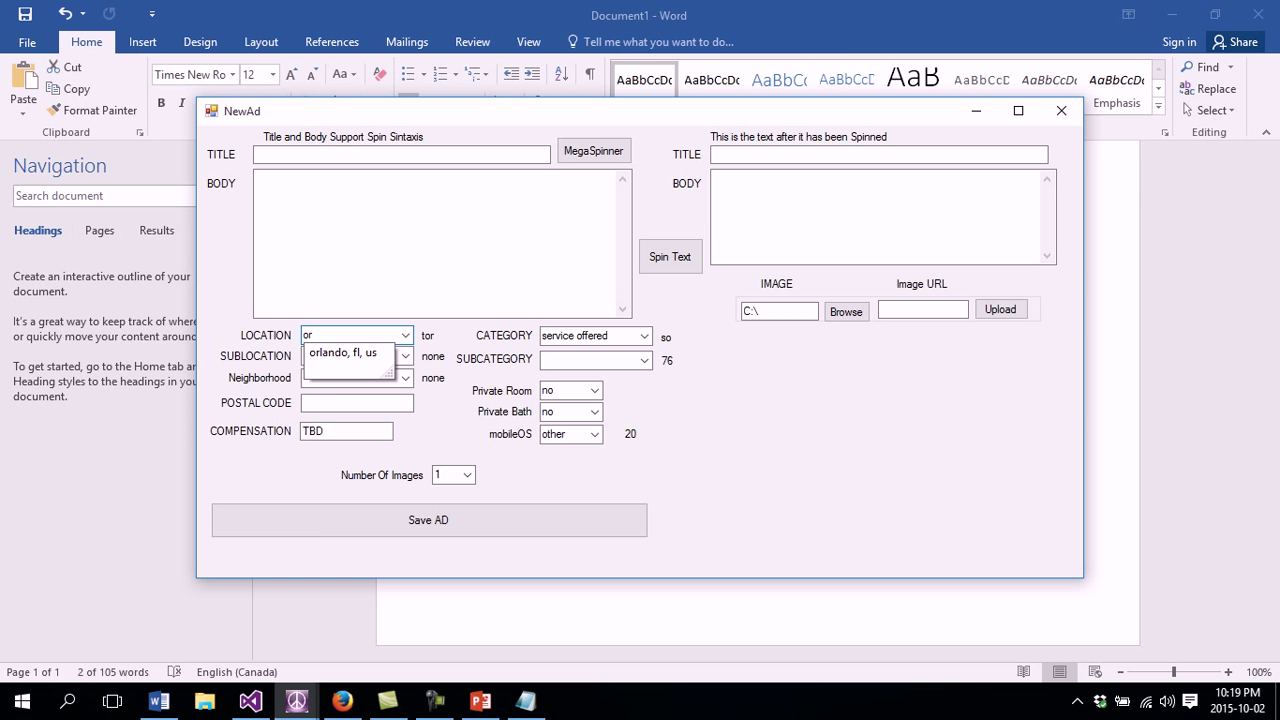
pyautogui.press('BackSpace')
pyautogui.press('BackSpace')
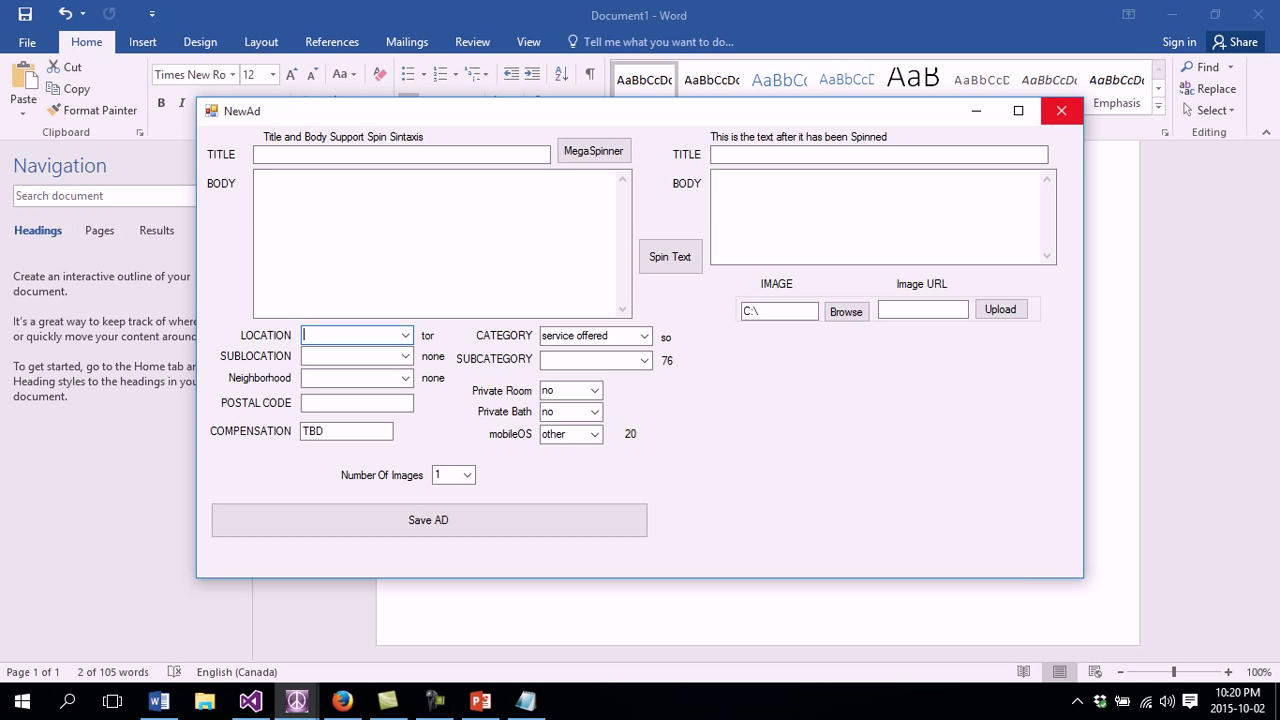
# - Close the unsaved new ad form and the Craigslist posting window
pyautogui.click(1061, 110)
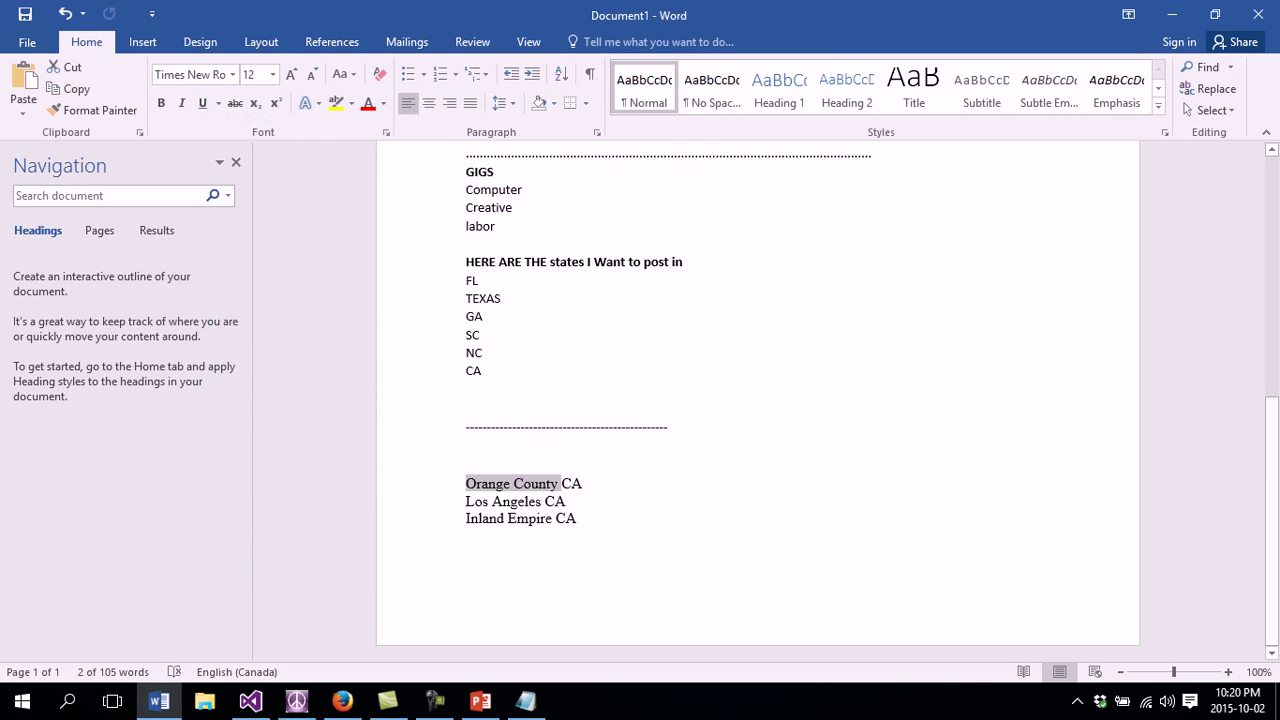
pyautogui.click(296, 700)
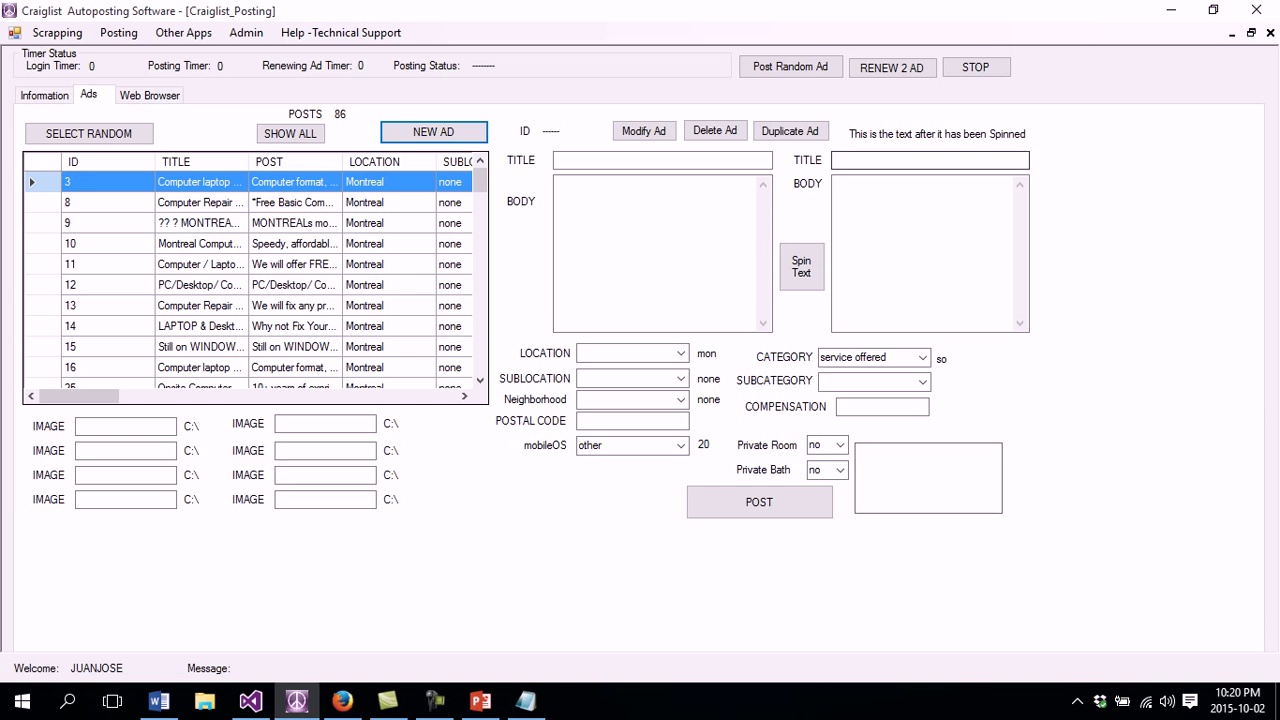
pyautogui.click(1256, 32)
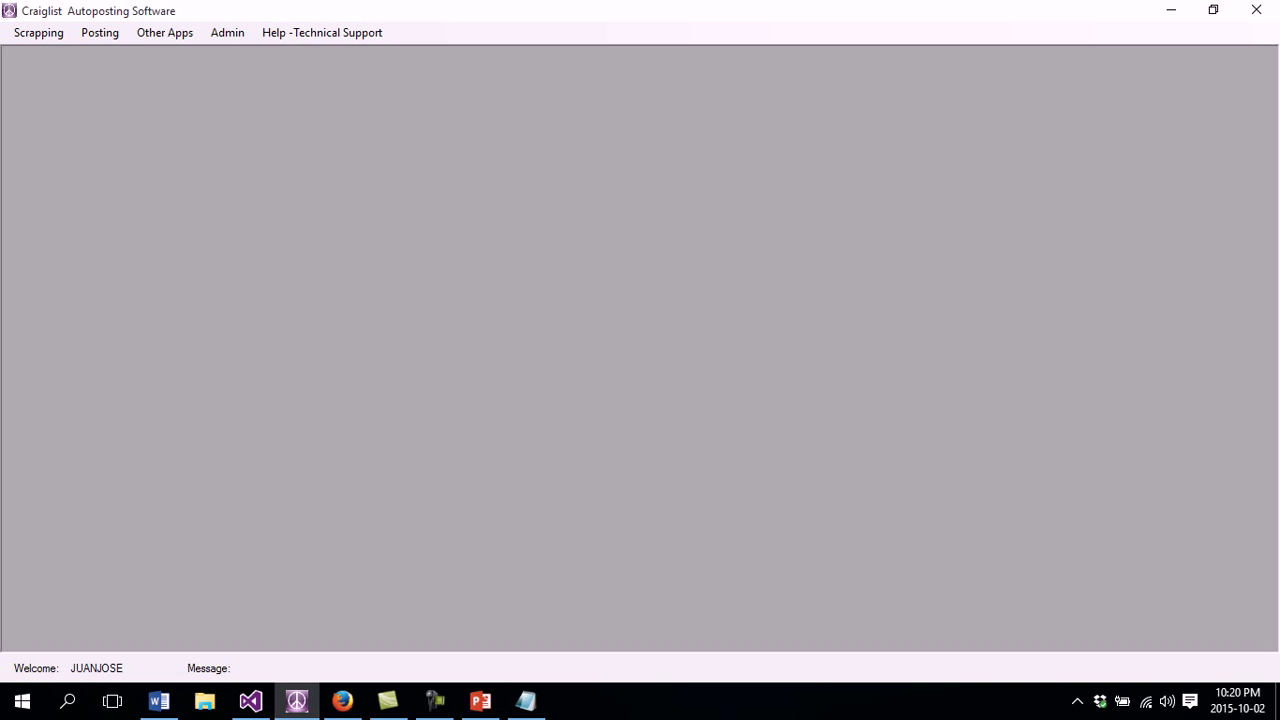
# - Open the Add Cities to Database tool and list the stored Craigslist cities
pyautogui.click(227, 32)
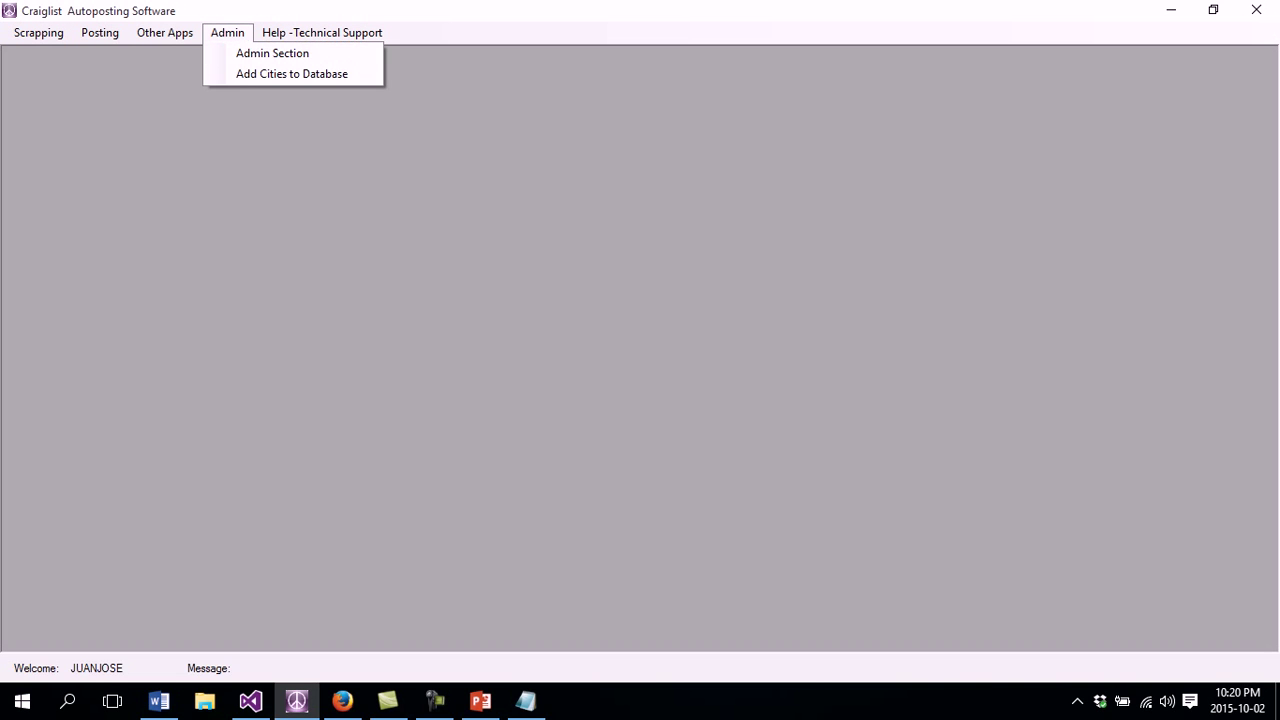
pyautogui.click(291, 74)
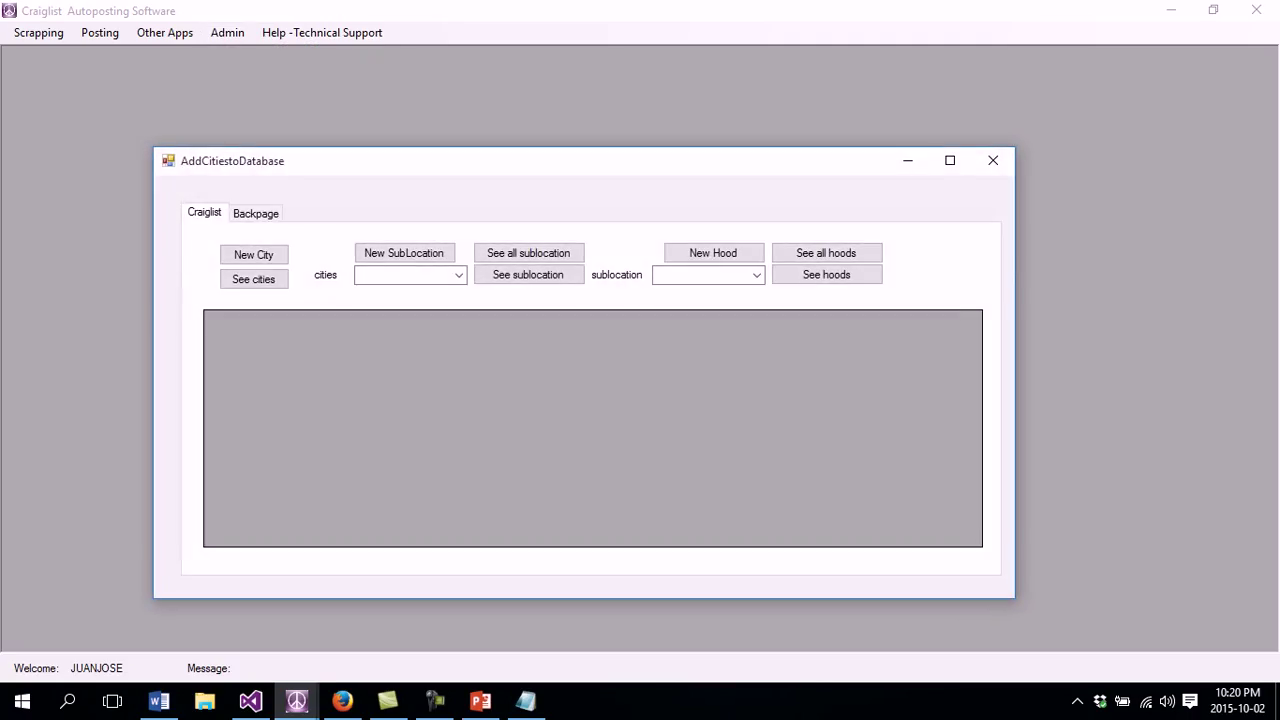
pyautogui.moveTo(460, 161); pyautogui.dragTo(444, 102)
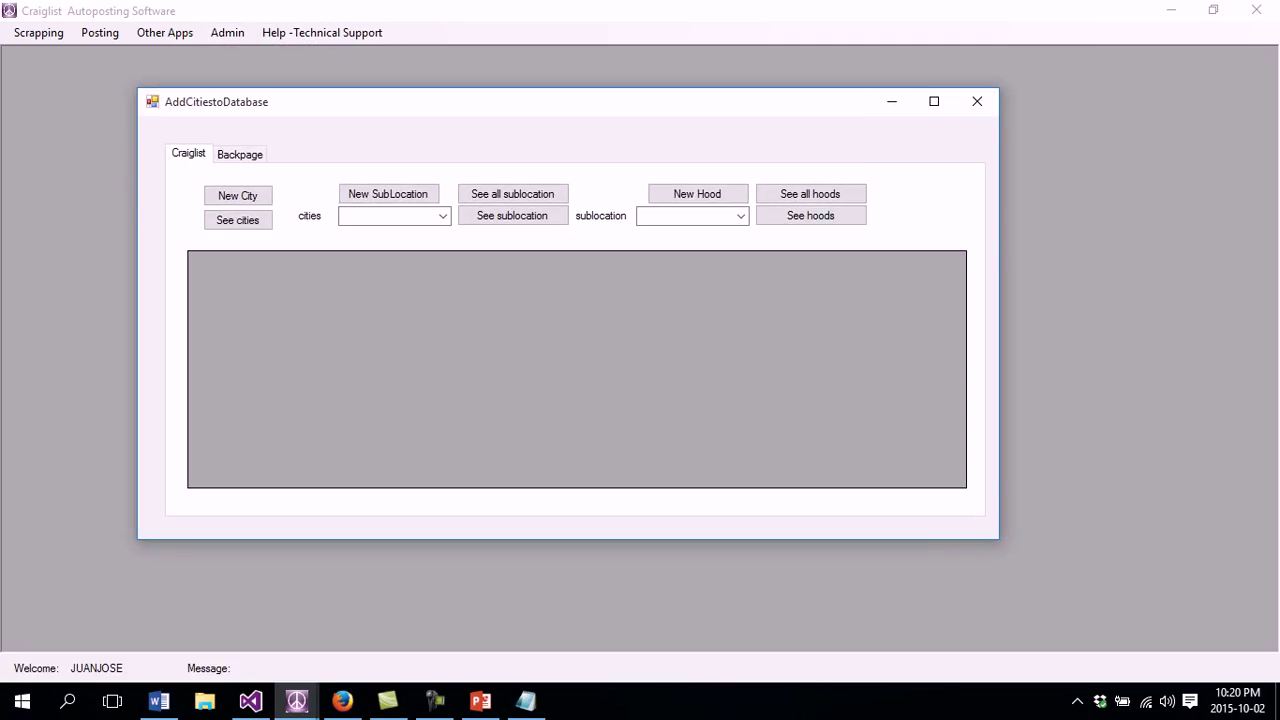
pyautogui.click(238, 220)
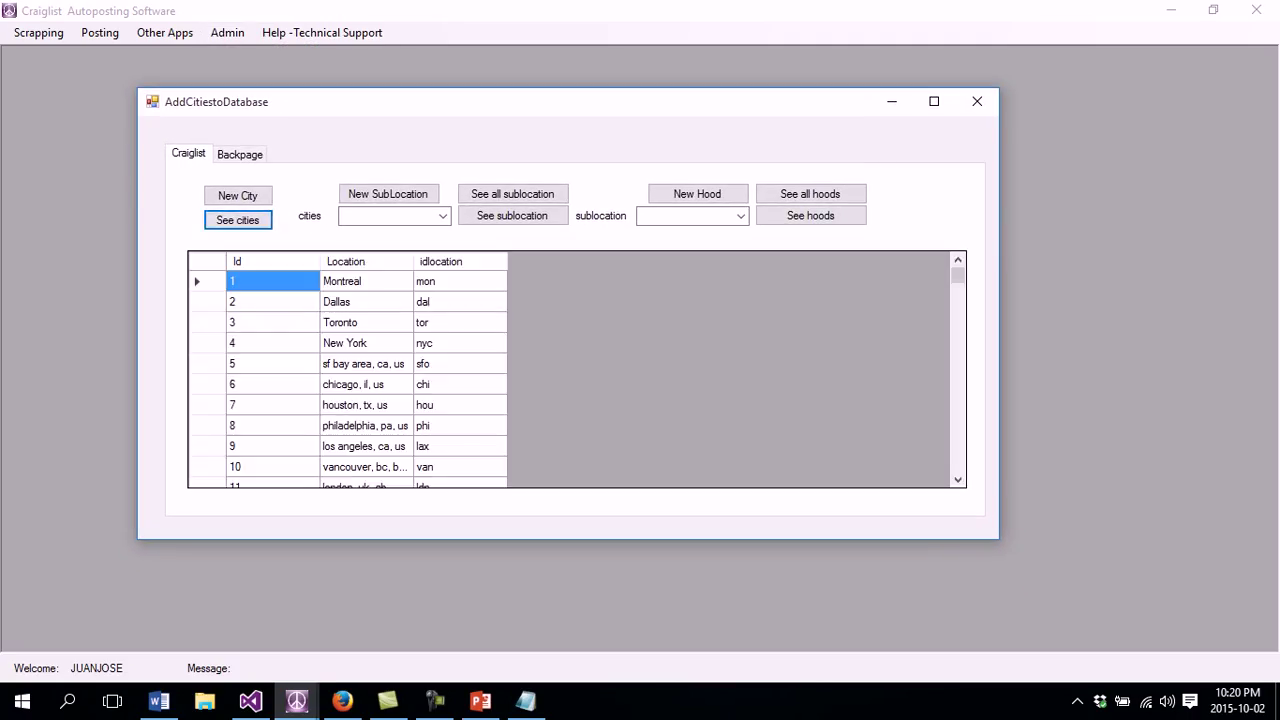
# - Check the Id and location of the last record in the Craigslist city list
pyautogui.moveTo(958, 275); pyautogui.dragTo(958, 467)
pyautogui.click(272, 446)
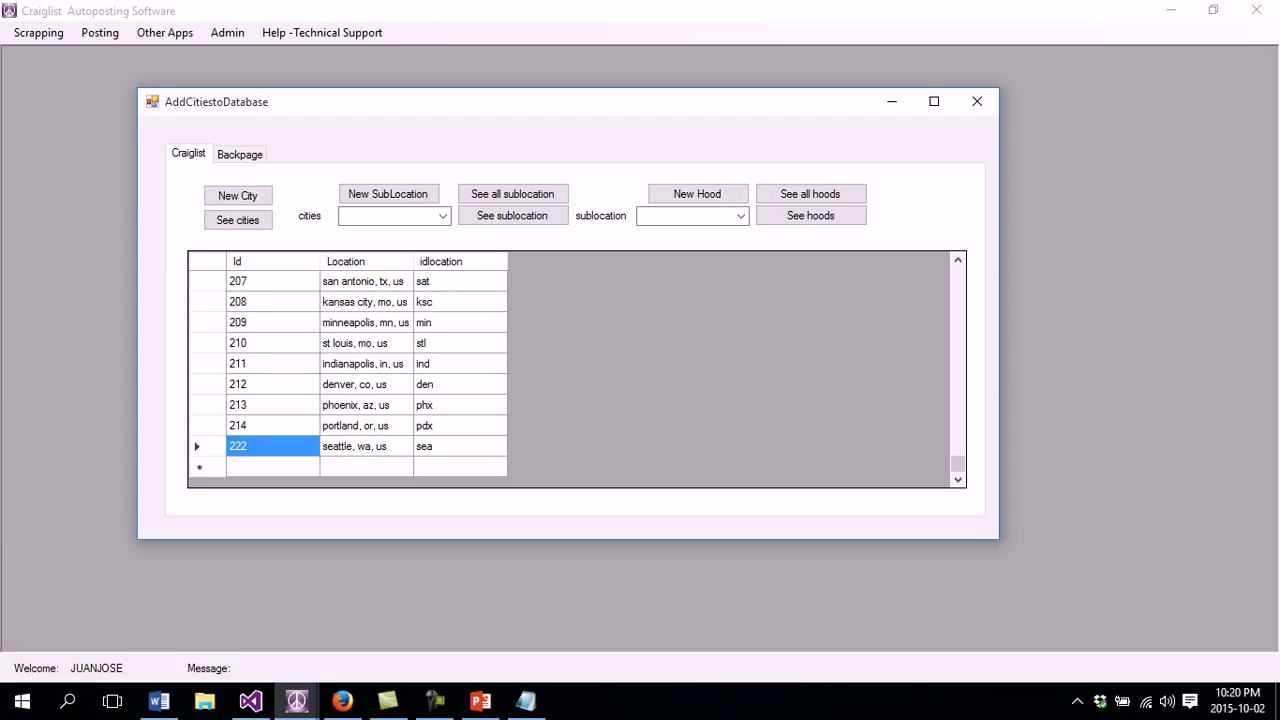
pyautogui.click(366, 446)
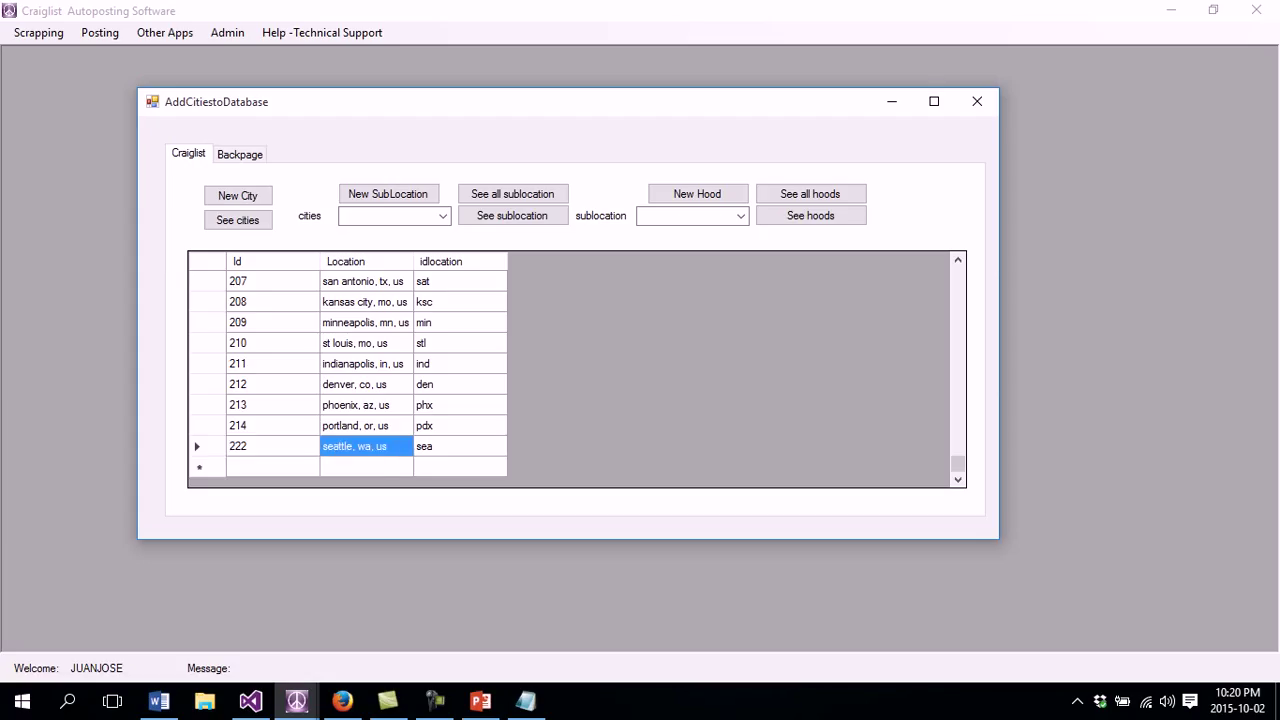
pyautogui.click(272, 446)
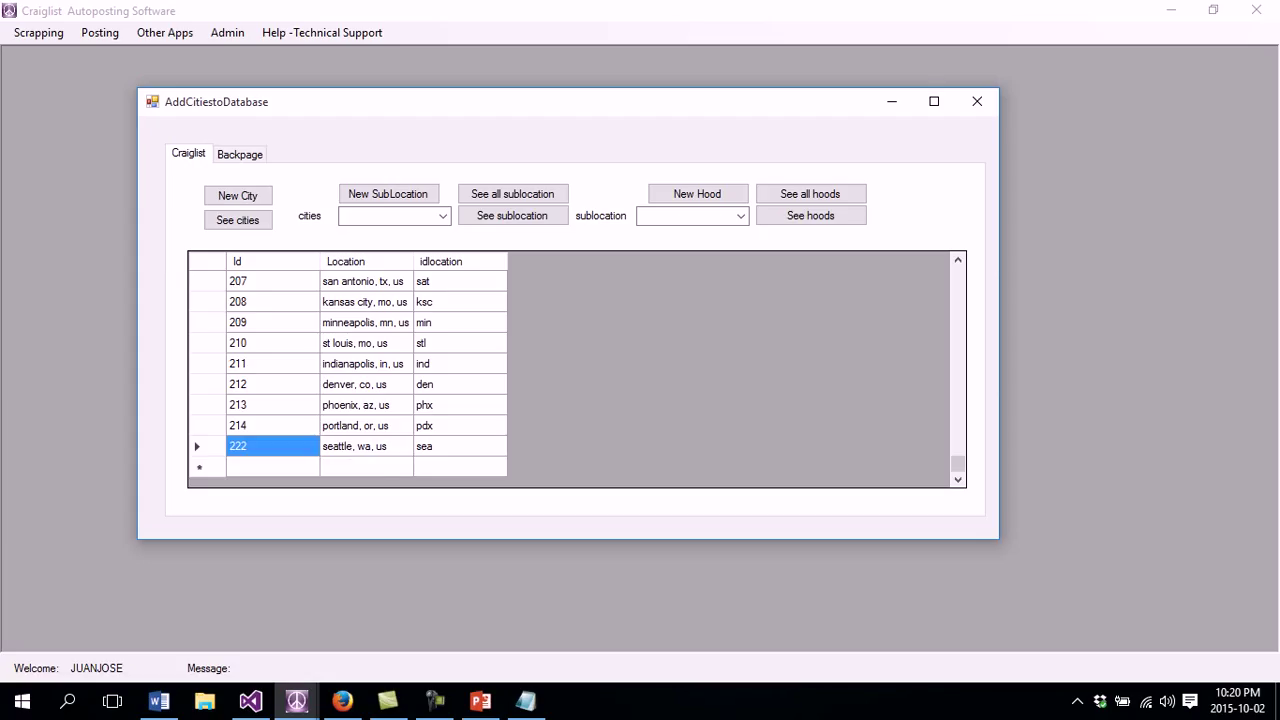
# - Open the form for creating a new Craigslist city and go over its City and Cityid fields
pyautogui.click(238, 195)
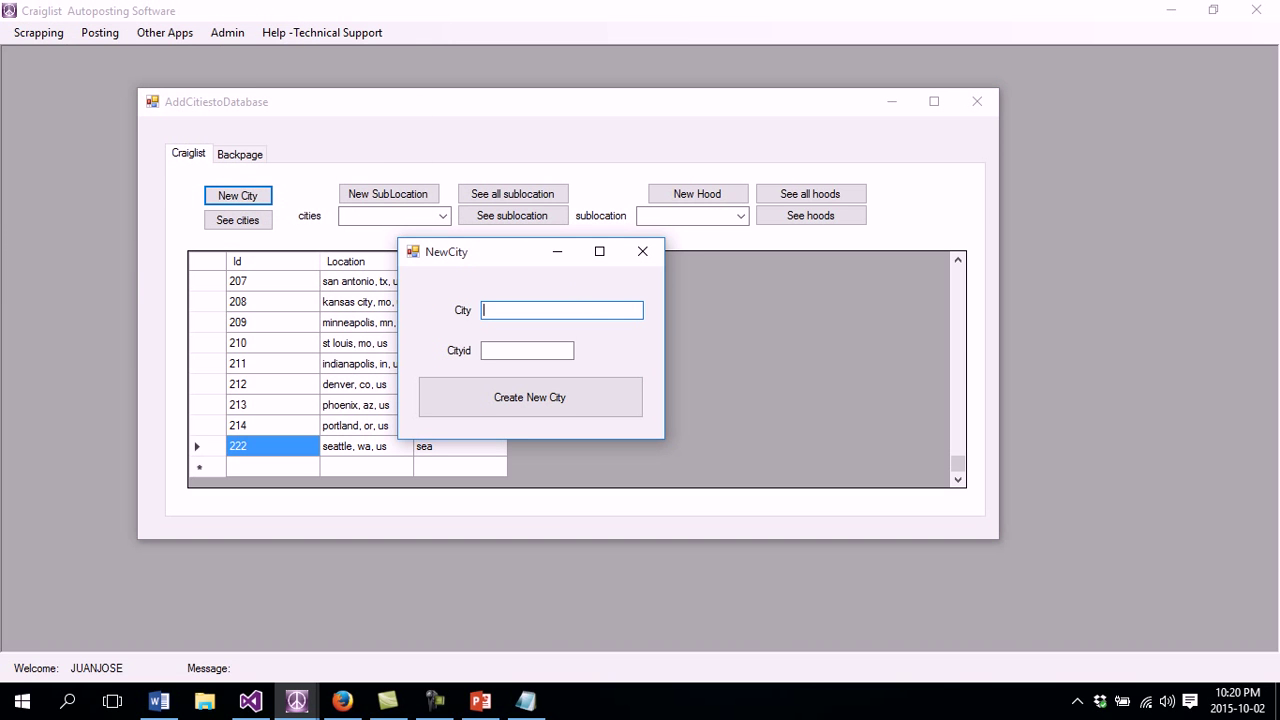
pyautogui.click(527, 351)
pyautogui.click(540, 311)
pyautogui.click(527, 351)
pyautogui.click(540, 311)
# - Switch to the Craigslist account page in Firefox, close the developer tools and browse the cities offered for a new posting
pyautogui.click(343, 701)
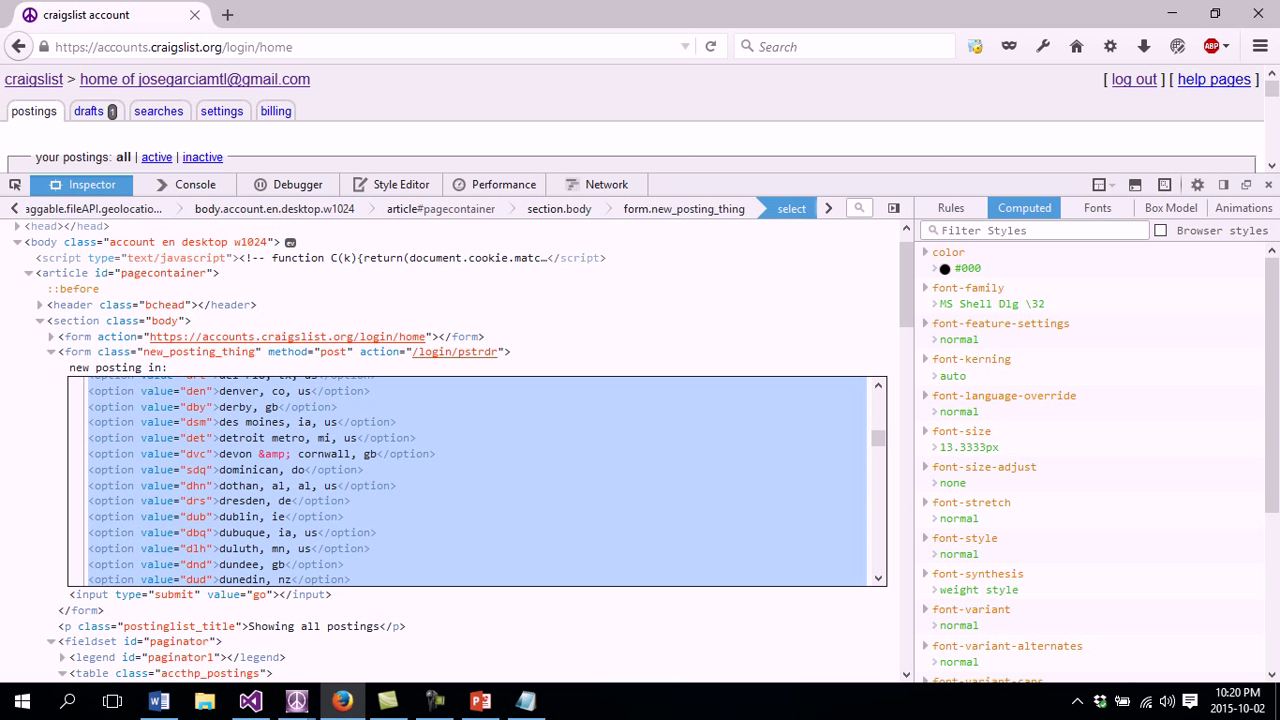
pyautogui.click(1268, 184)
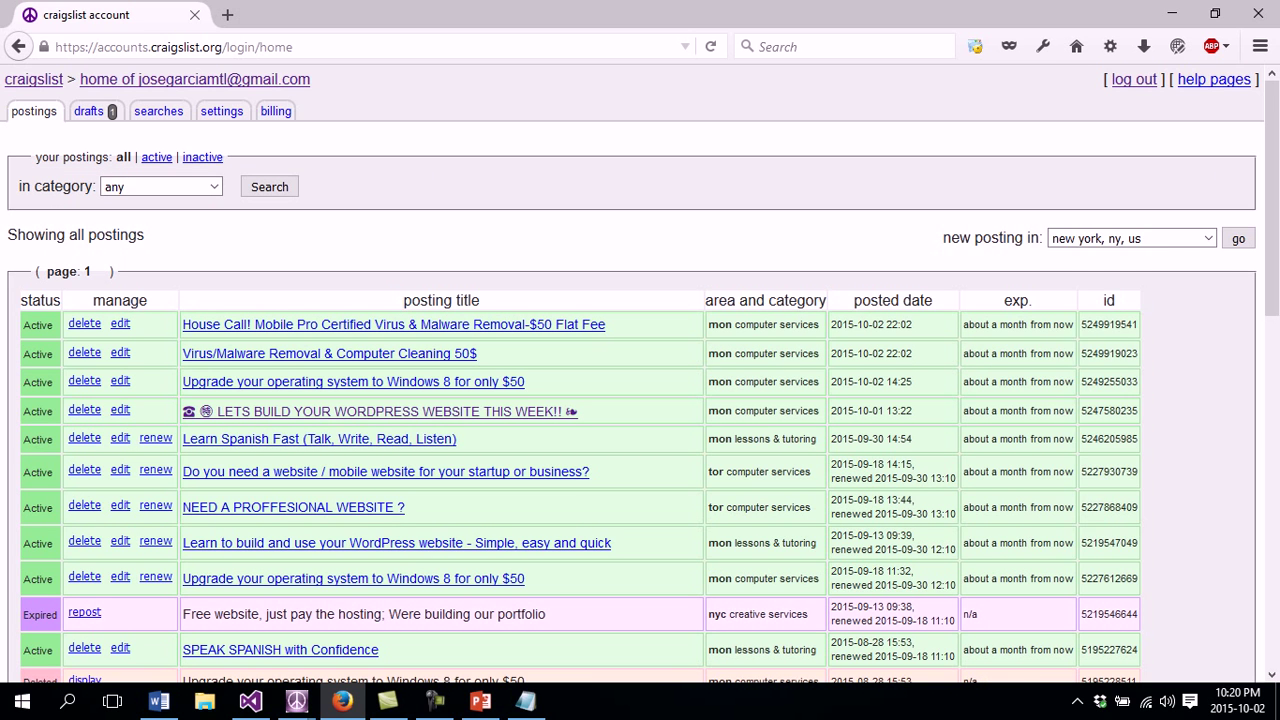
pyautogui.click(1165, 239)
pyautogui.scroll(-3, 1130, 368)
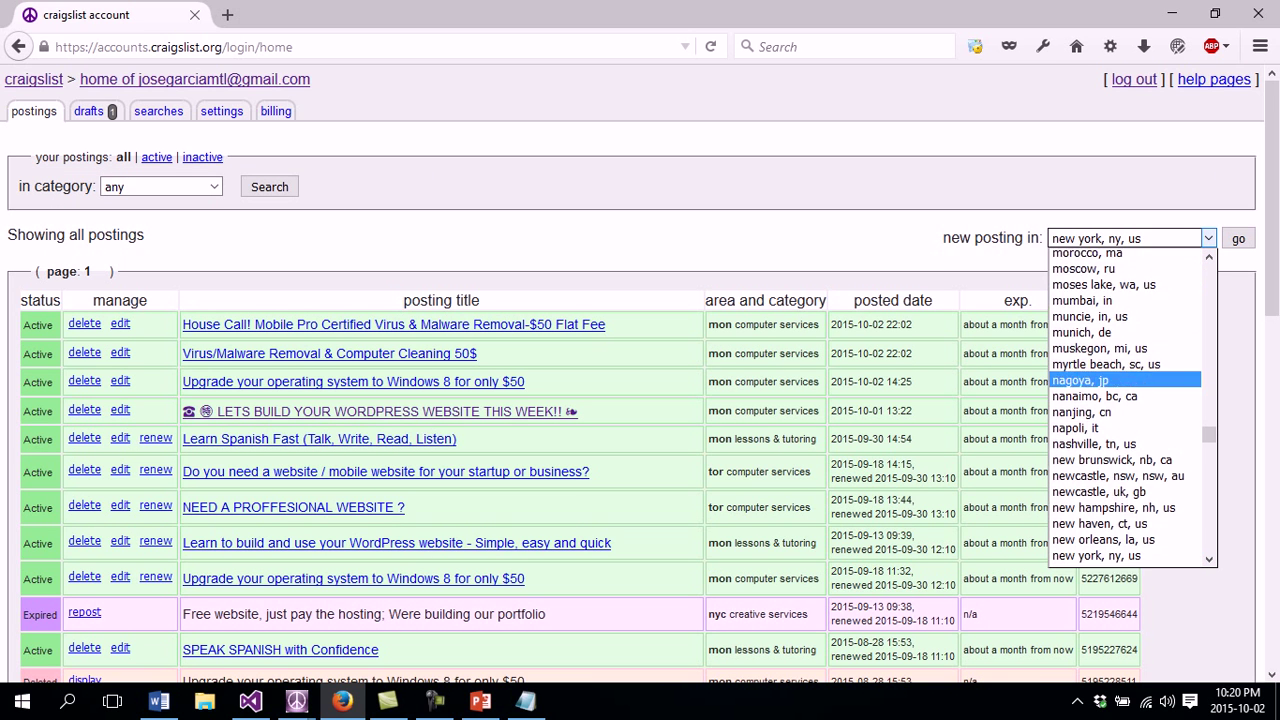
pyautogui.scroll(3, 1125, 353)
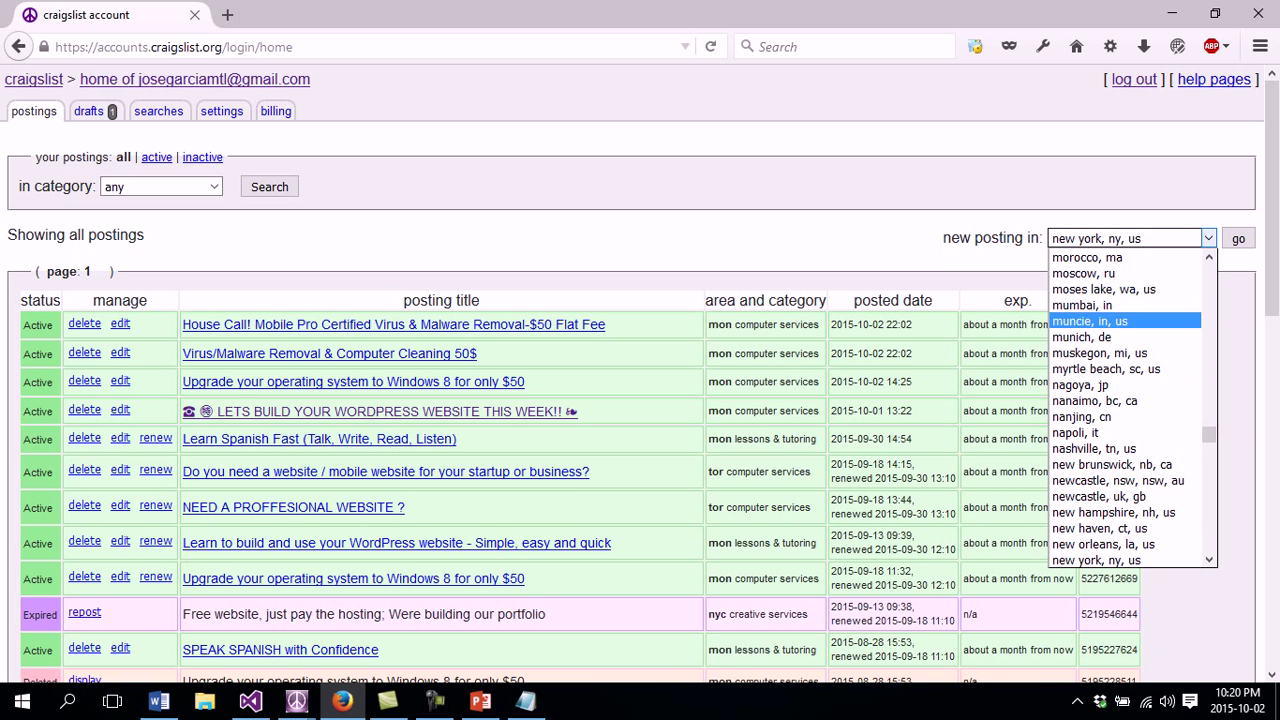
pyautogui.click(1128, 234)
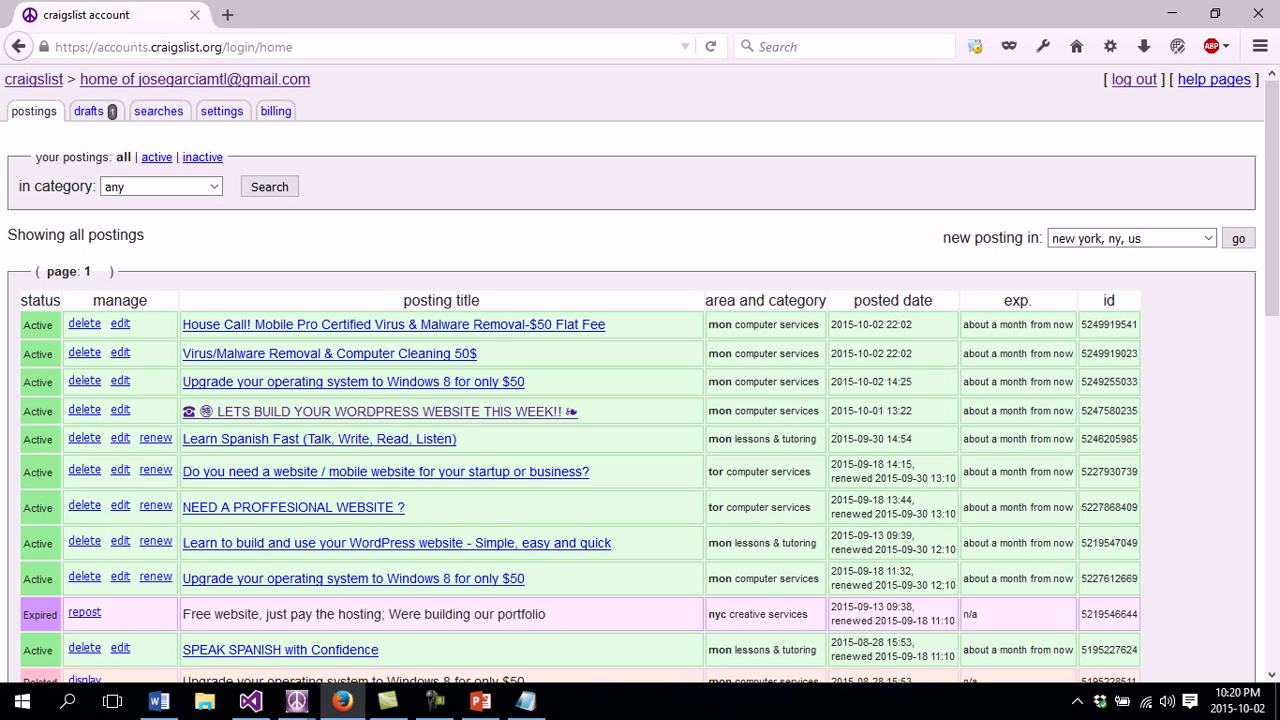
# - Reopen the developer tools, shrink their pane to show the new posting city selector, and pick that selector for inspection
pyautogui.press('F12')
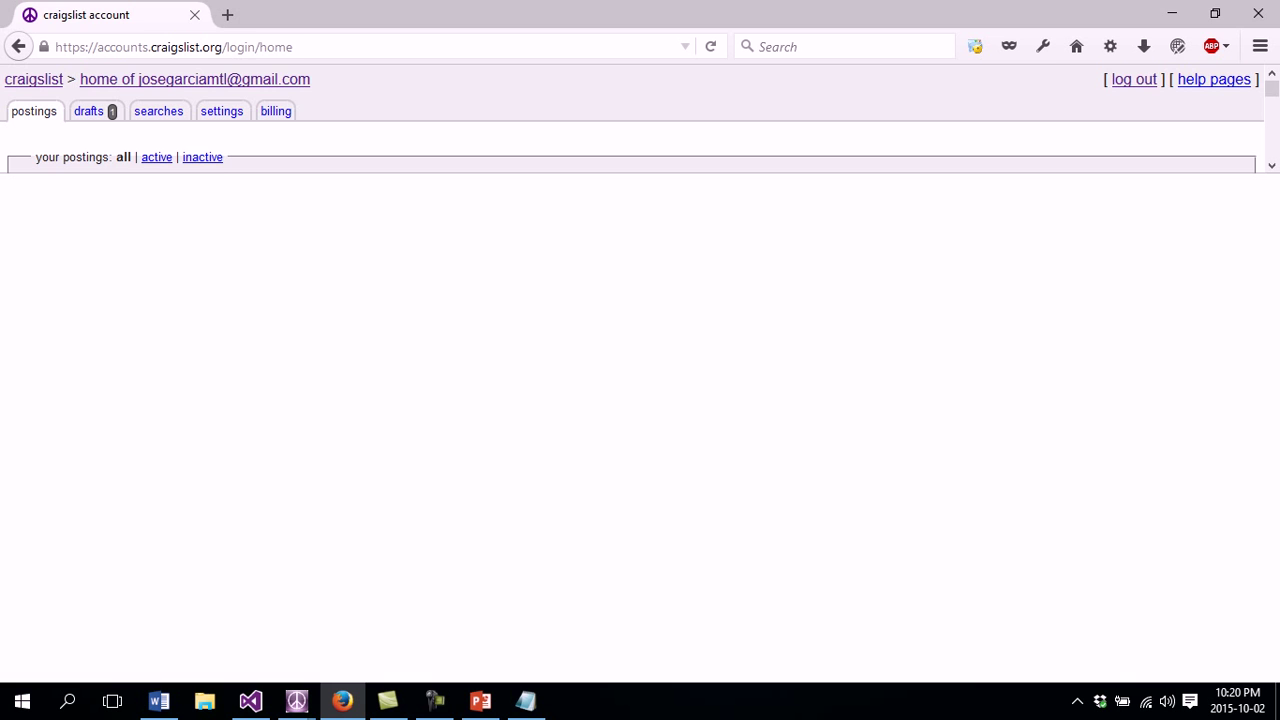
pyautogui.press('F12')
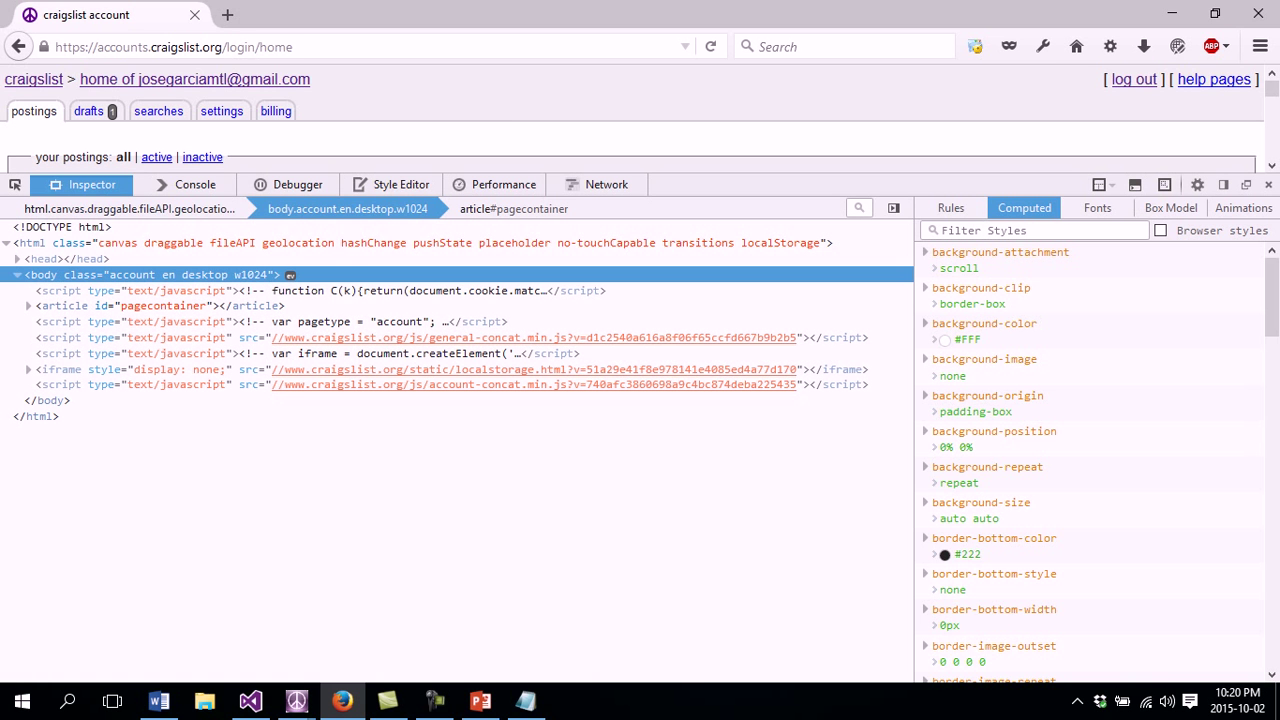
pyautogui.moveTo(680, 173); pyautogui.dragTo(680, 303)
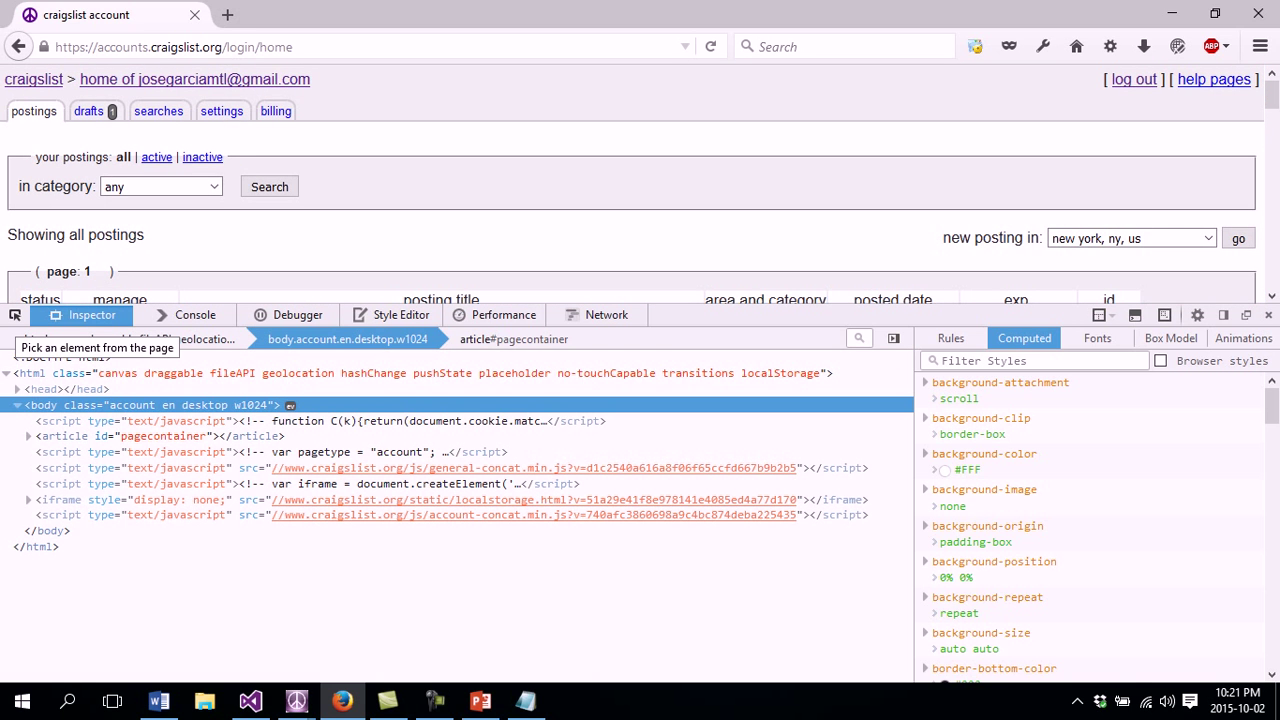
pyautogui.click(15, 315)
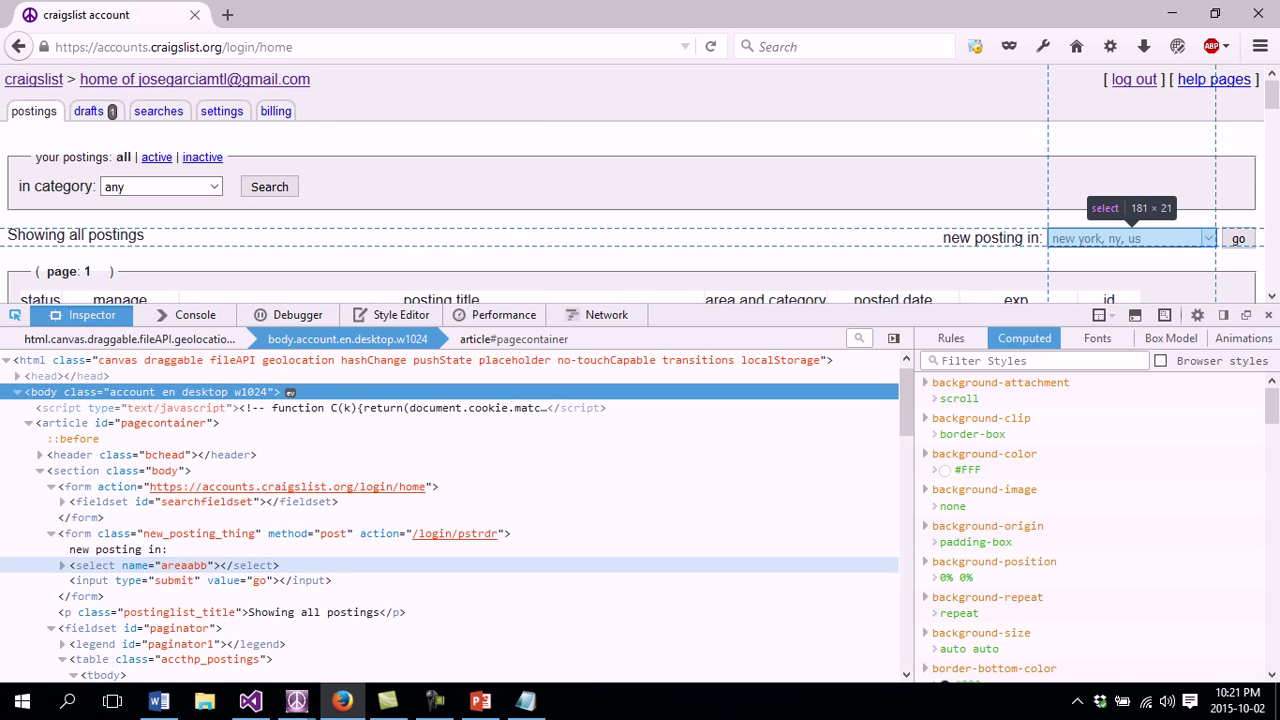
pyautogui.click(1130, 238)
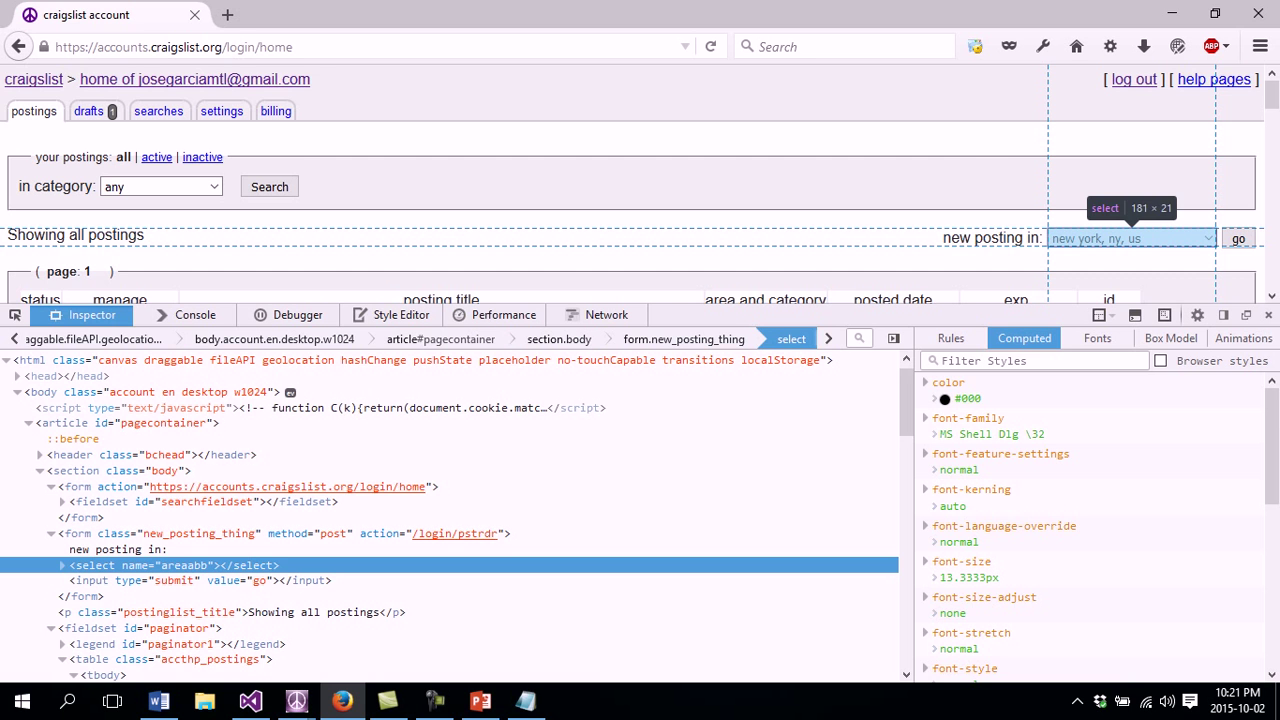
# - Expand the "areaabb" select element in the inspector and look through its city options and their codes
pyautogui.scroll(-2, 450, 515)
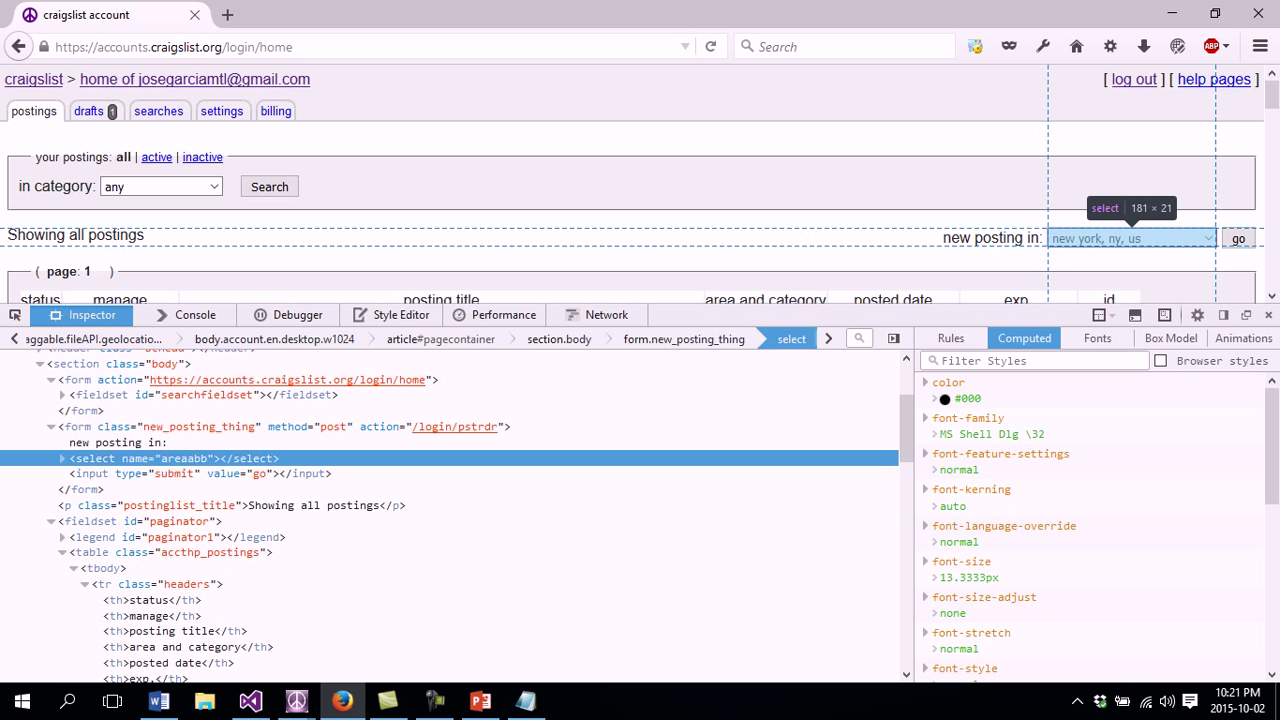
pyautogui.click(62, 458)
pyautogui.scroll(-8, 280, 555)
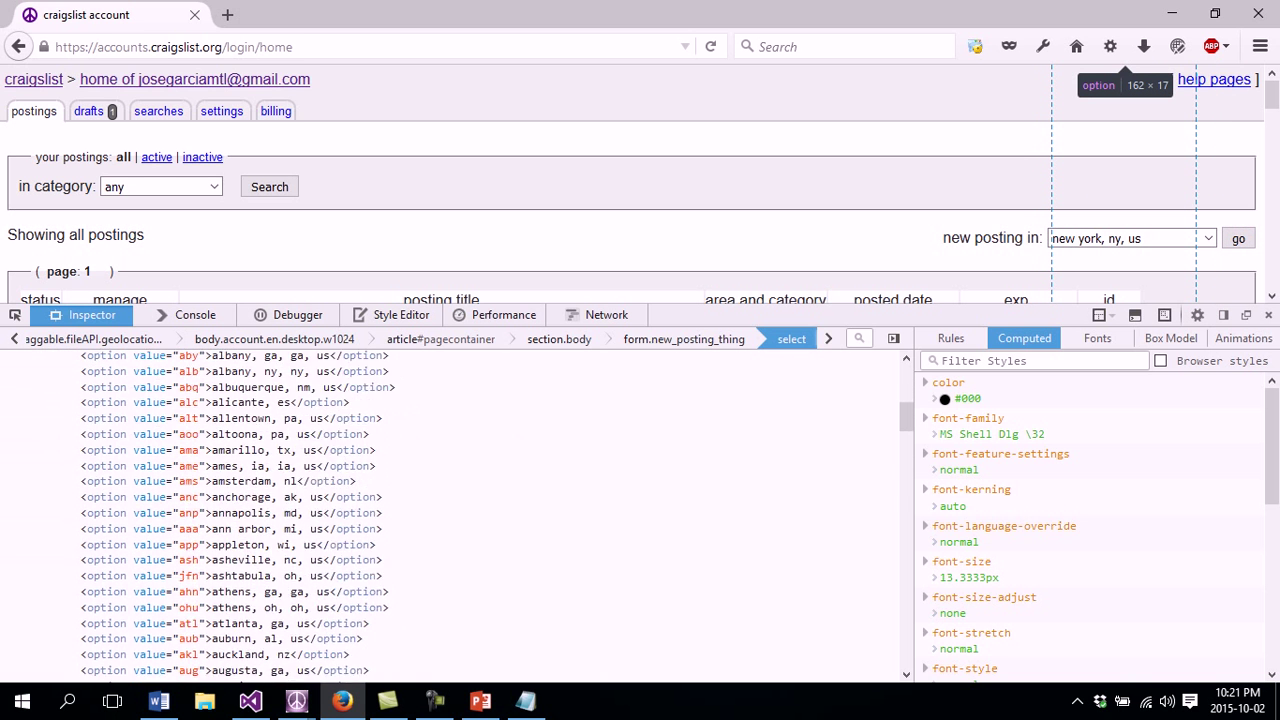
pyautogui.scroll(10, 450, 552)
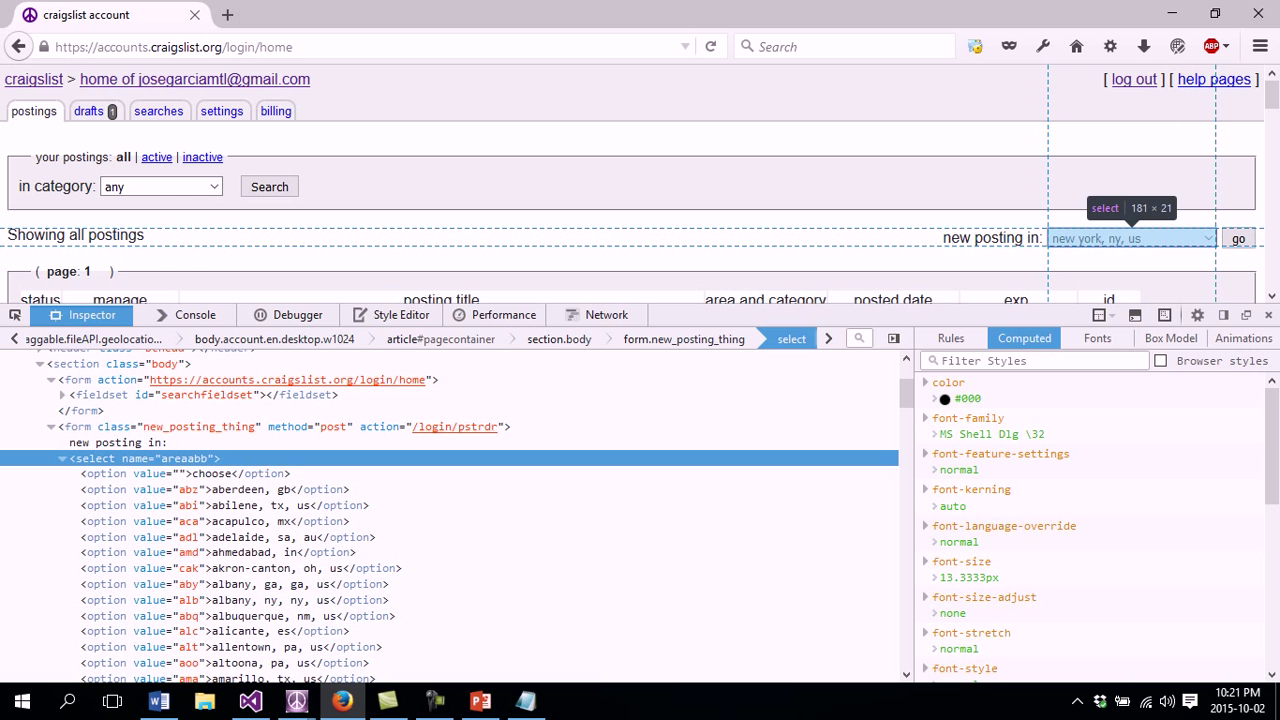
# - Open the "areaabb" select element for HTML editing and select all of its code
pyautogui.rightClick(126, 458)
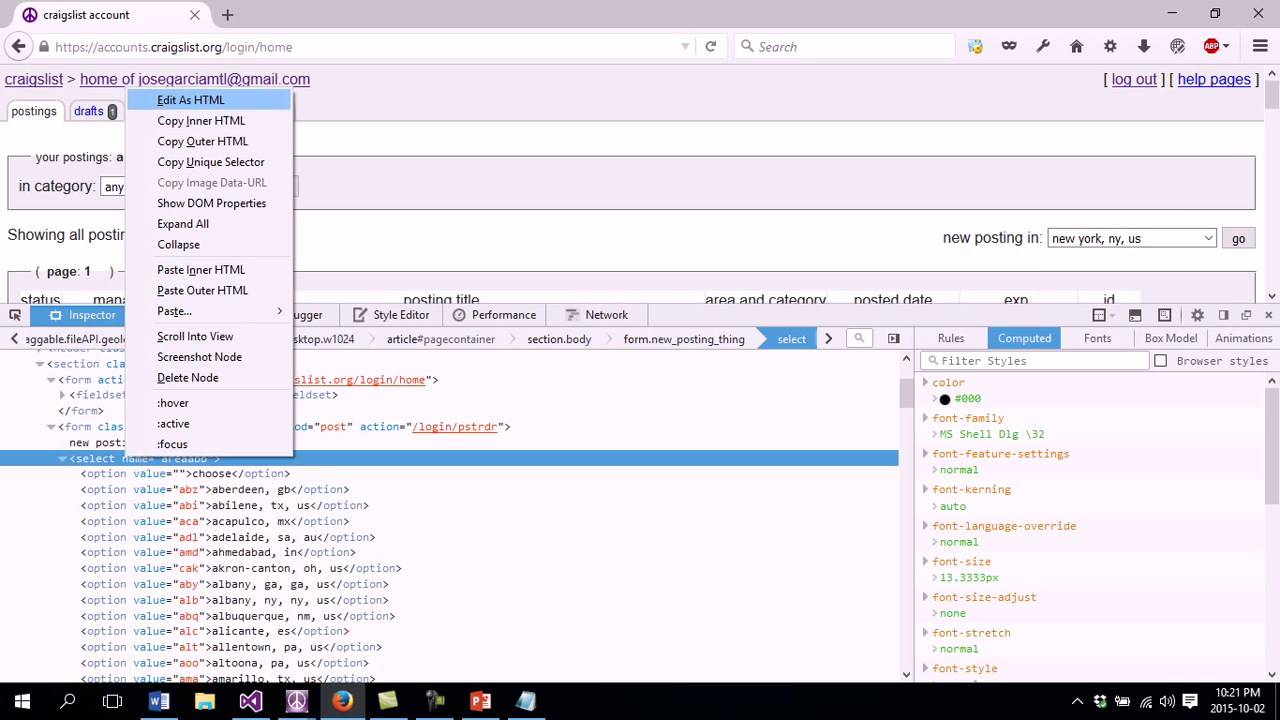
pyautogui.click(190, 100)
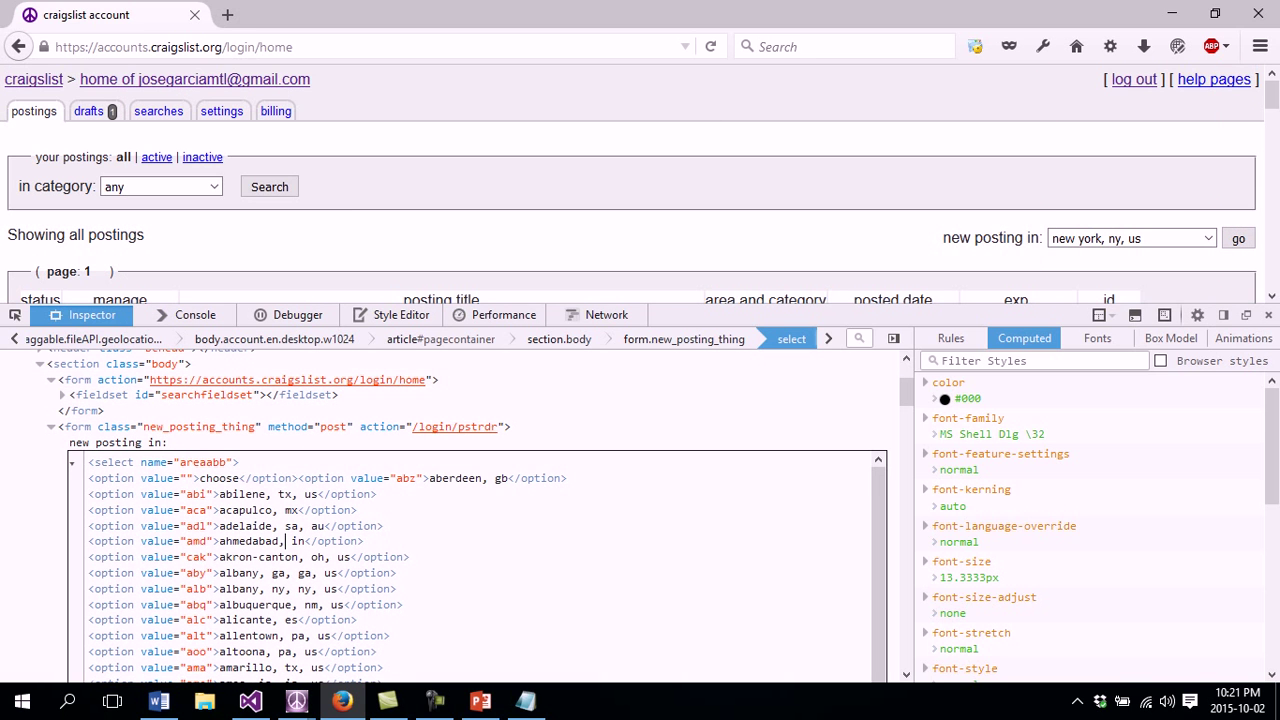
pyautogui.hotkey('ctrl', 'a')
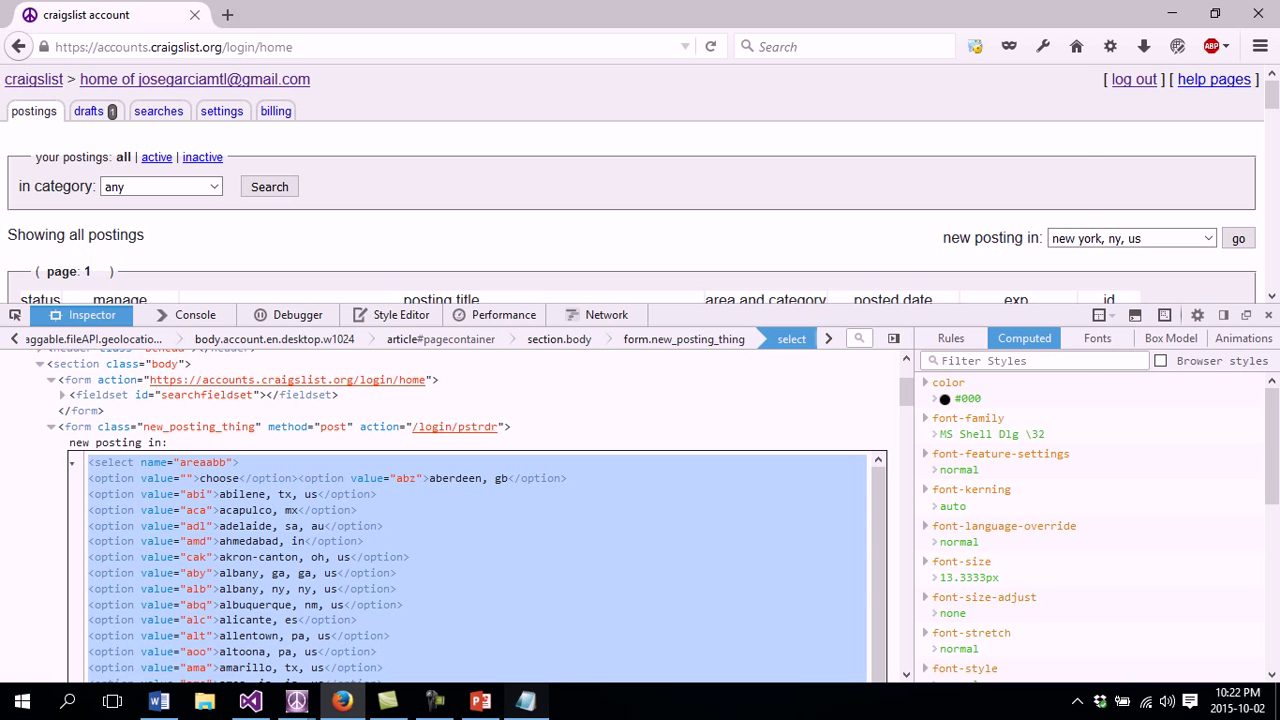
# - Switch to the Notepad copy of the city code and look through its entries from the beginning
pyautogui.click(525, 700)
pyautogui.scroll(12, 672, 345)
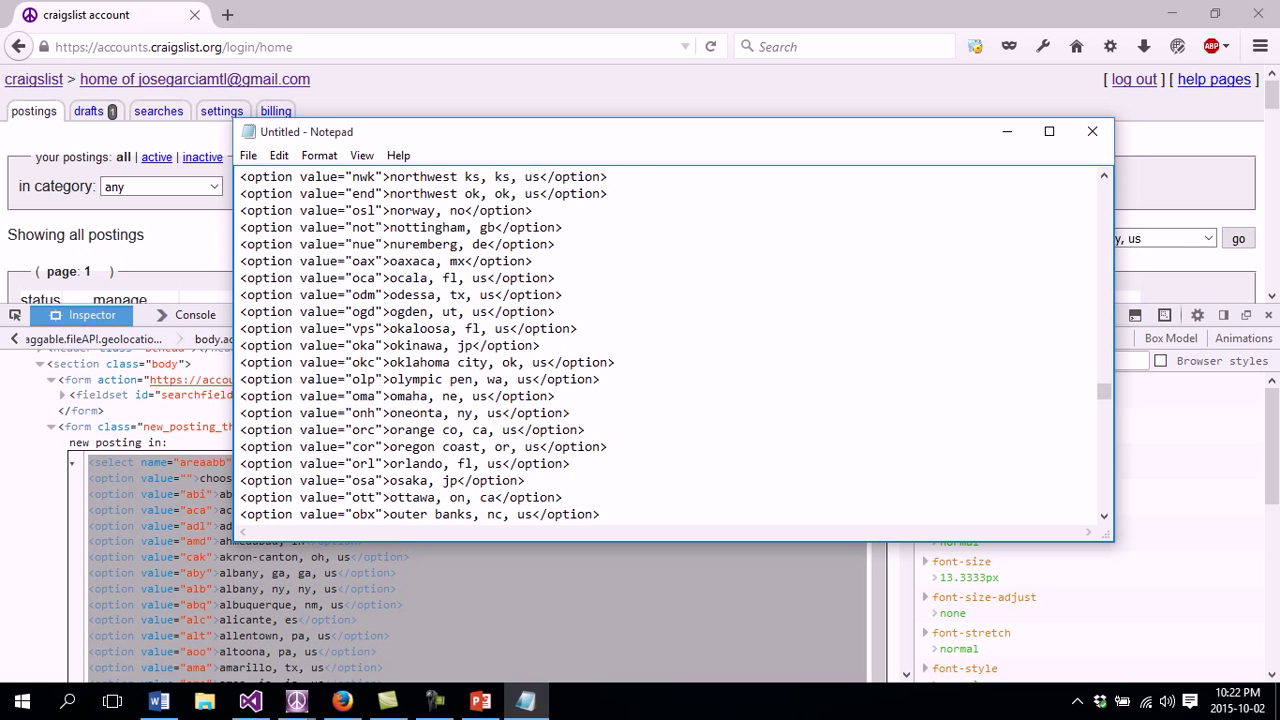
pyautogui.moveTo(1104, 382); pyautogui.dragTo(1104, 190)
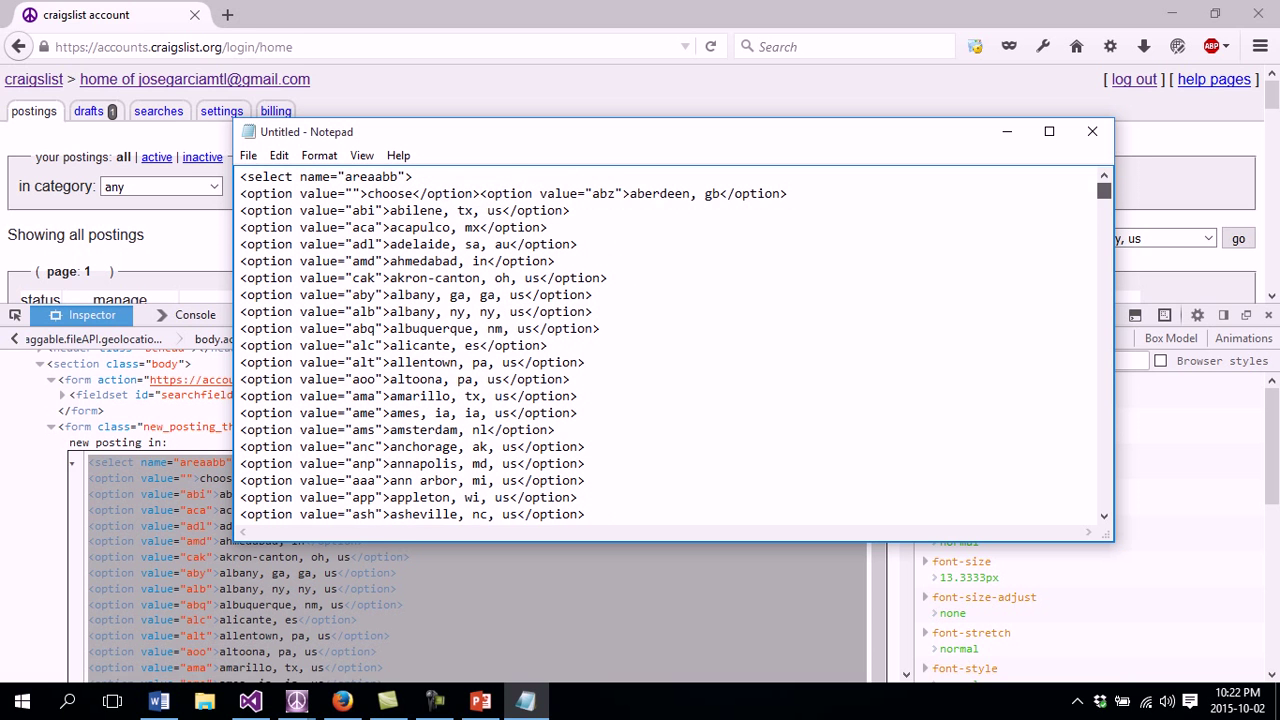
pyautogui.scroll(-19, 672, 345)
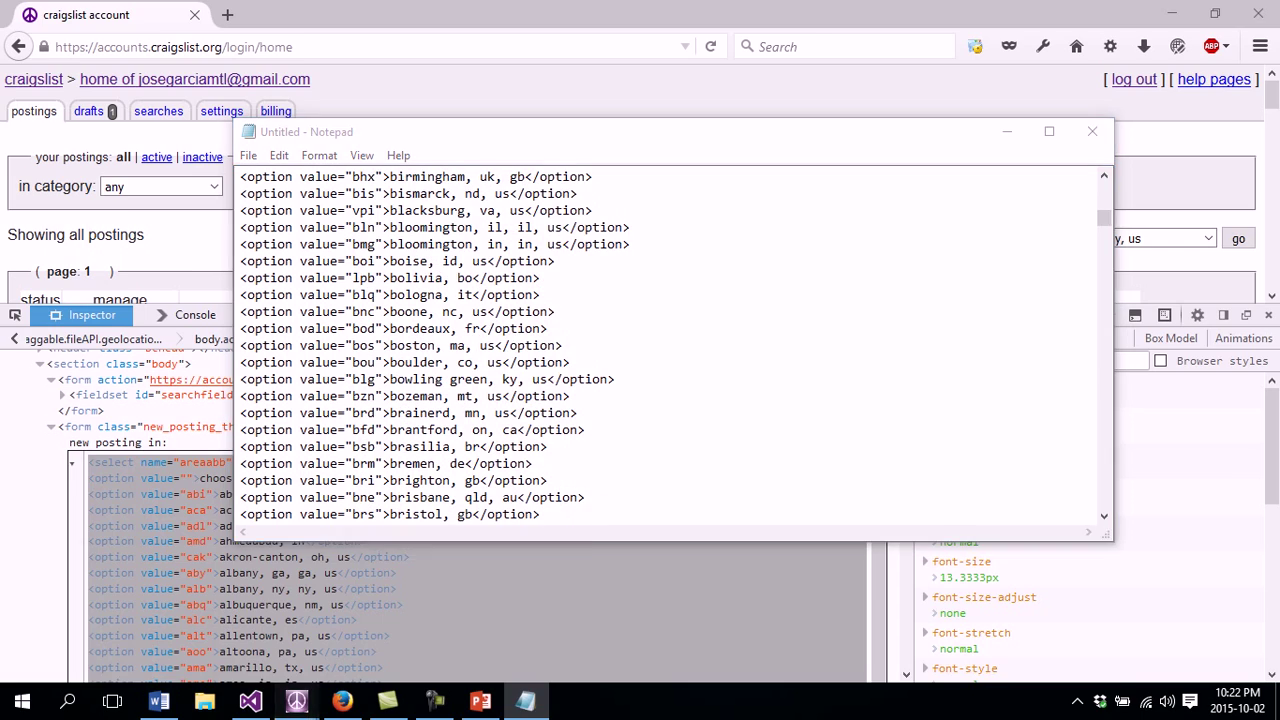
# - Bring the NewCity form in front of Notepad and place it beside the city option entries
pyautogui.moveTo(296, 700)
pyautogui.click(499, 624)
pyautogui.moveTo(492, 252); pyautogui.dragTo(746, 230)
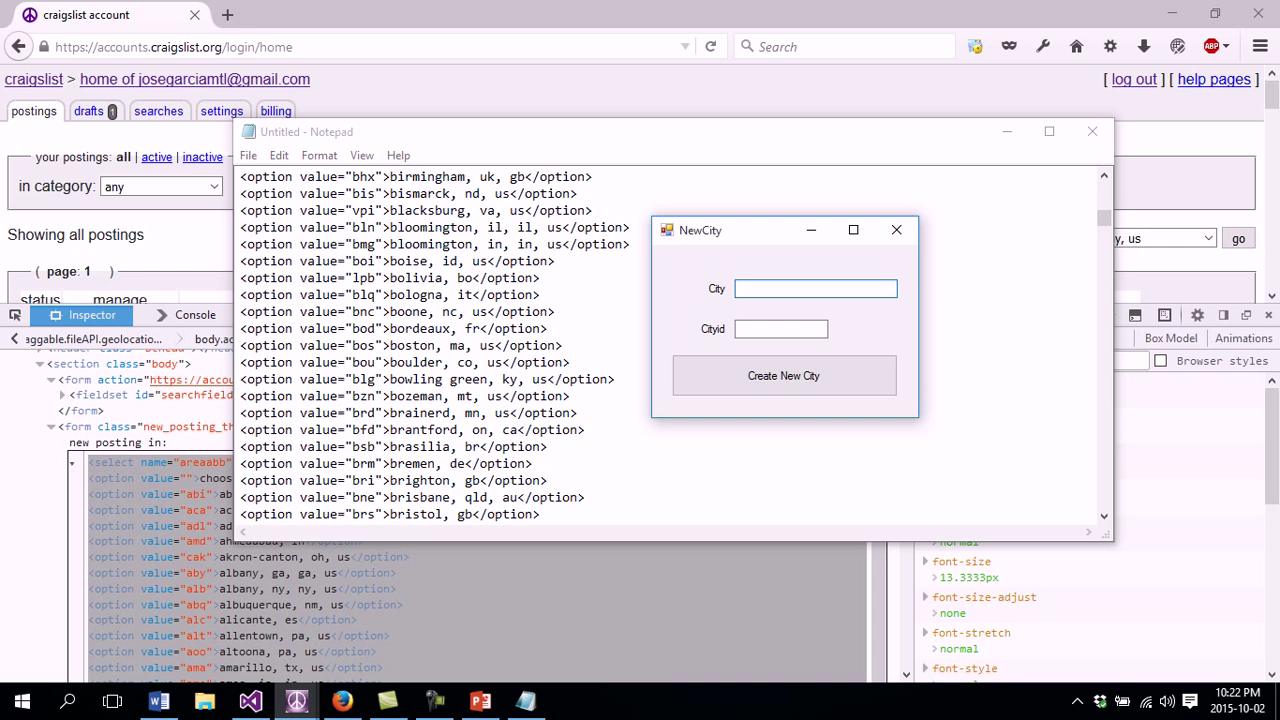
# - Compare the form's City and Cityid fields with the name and code in the Bordeaux entry in Notepad
pyautogui.click(775, 329)
pyautogui.click(778, 289)
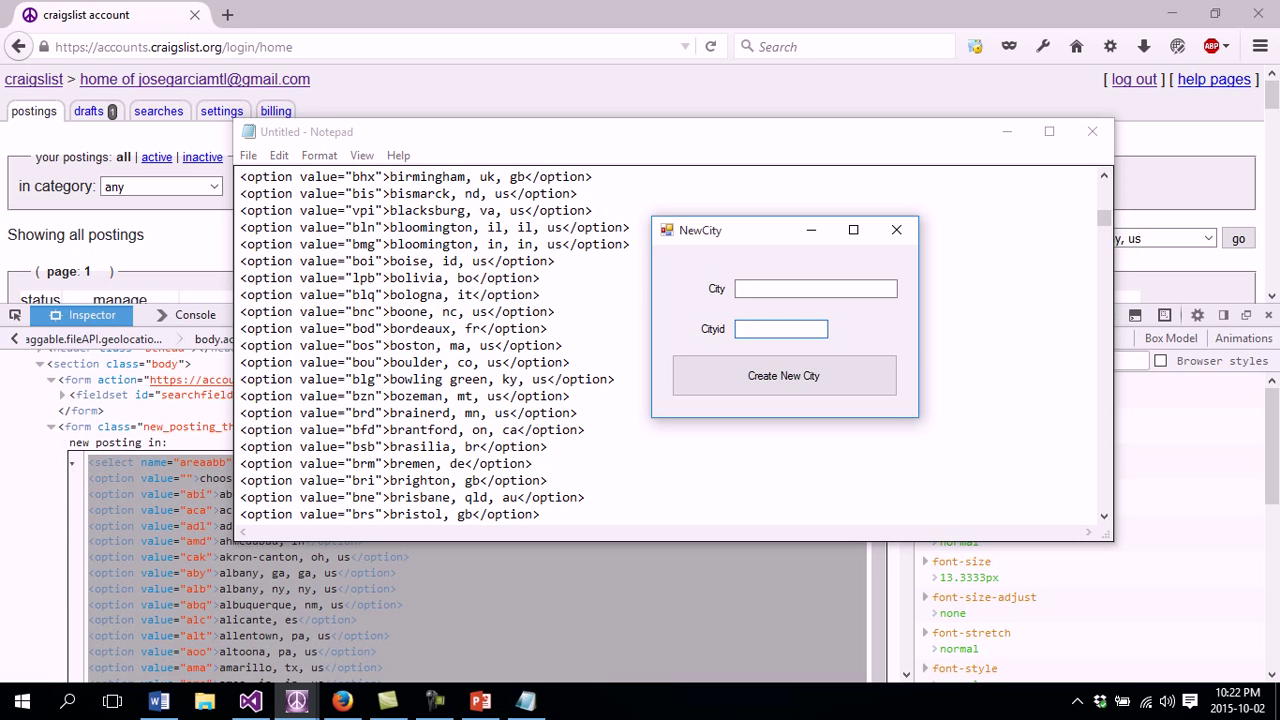
pyautogui.moveTo(490, 328); pyautogui.dragTo(382, 328)
pyautogui.click(398, 328)
pyautogui.moveTo(487, 328); pyautogui.dragTo(479, 328)
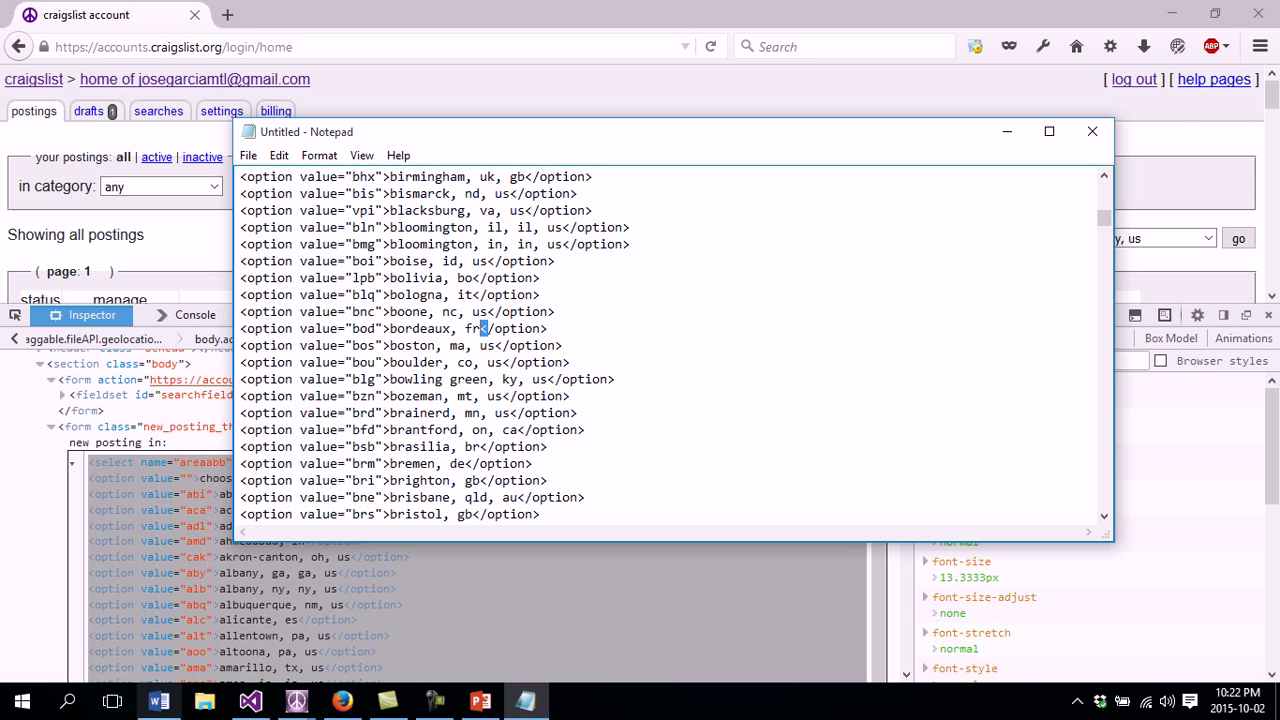
# - Check the Word document for the requested California location, and return to the city list in Notepad
pyautogui.click(159, 701)
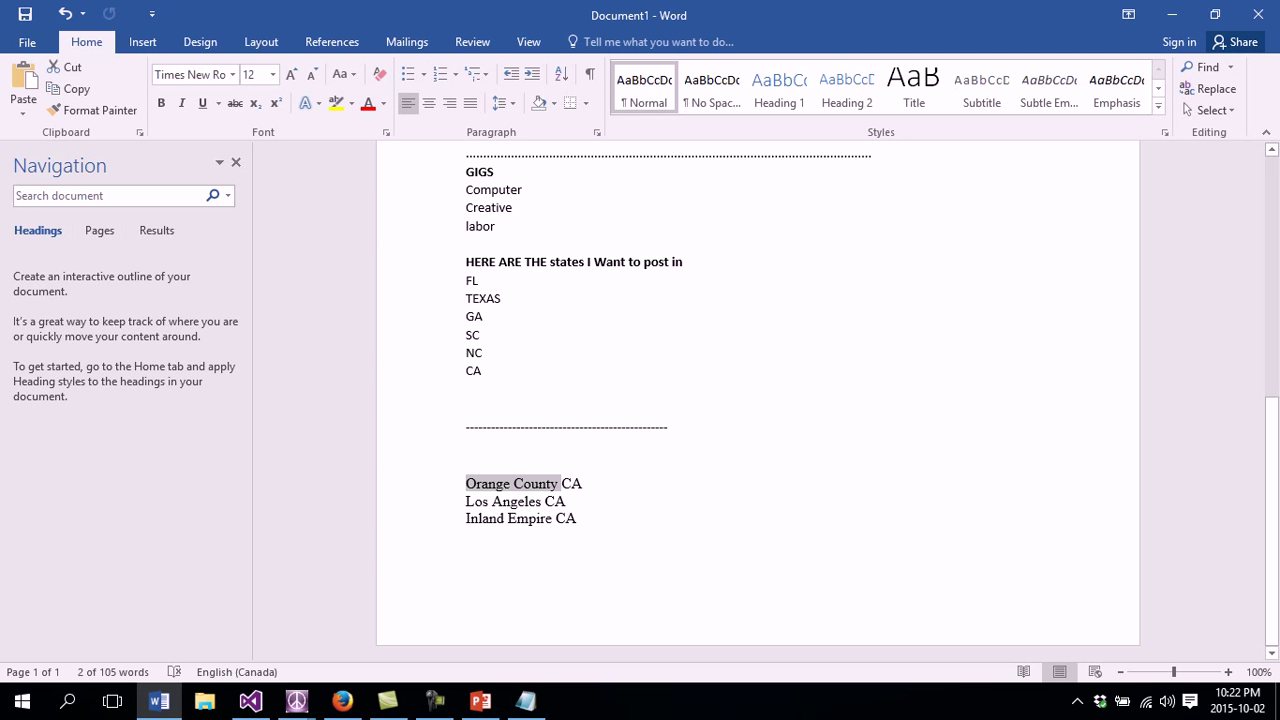
pyautogui.click(526, 701)
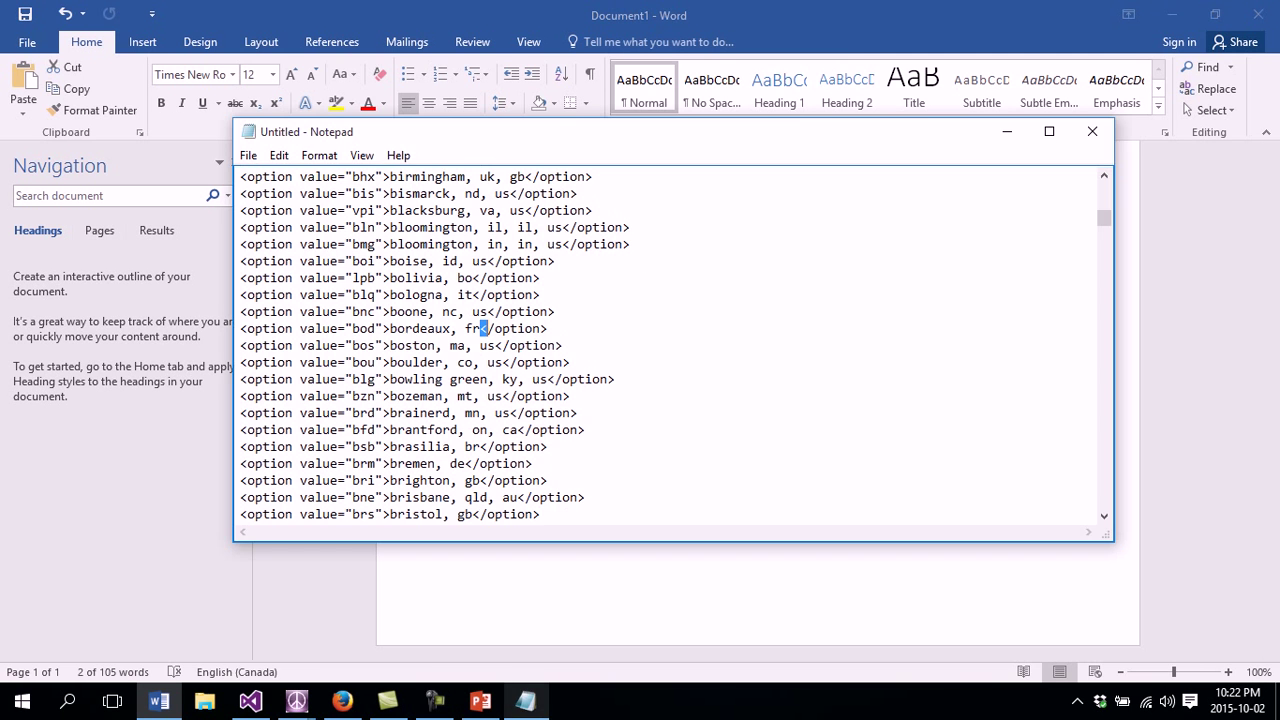
pyautogui.click(493, 277)
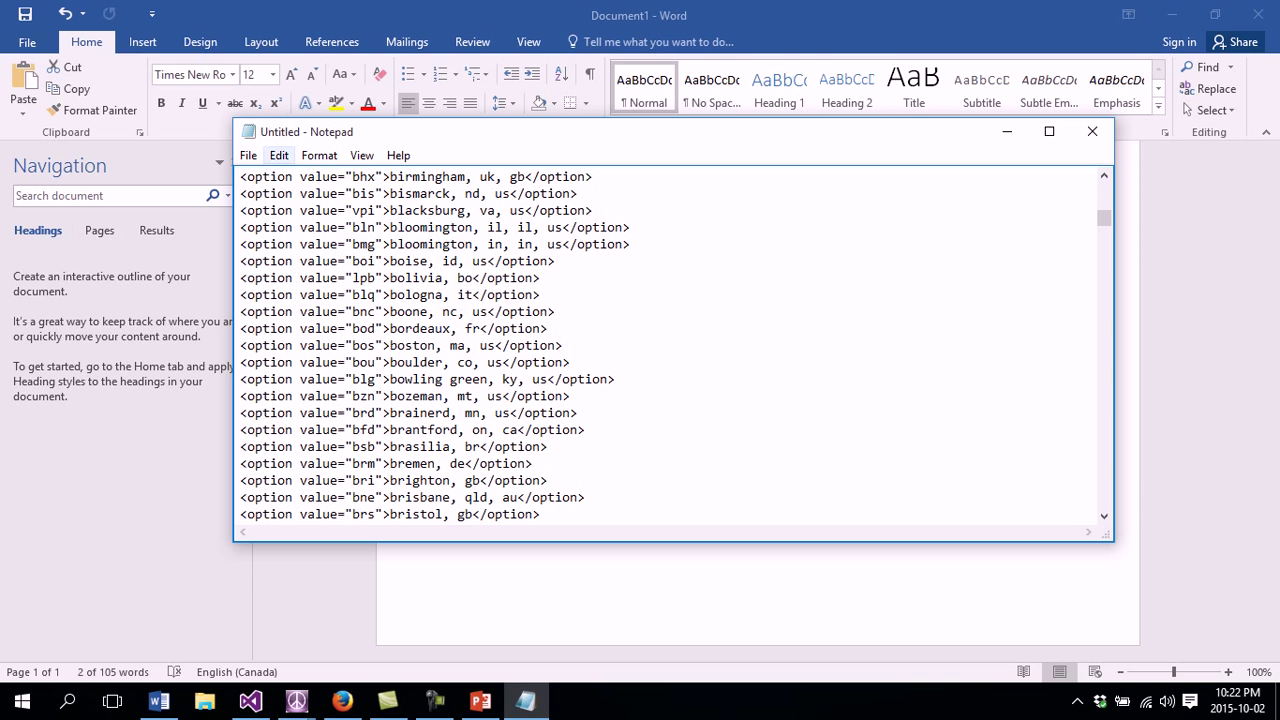
# - Search the Notepad city list for "orange" and close the search dialog
pyautogui.click(248, 155)
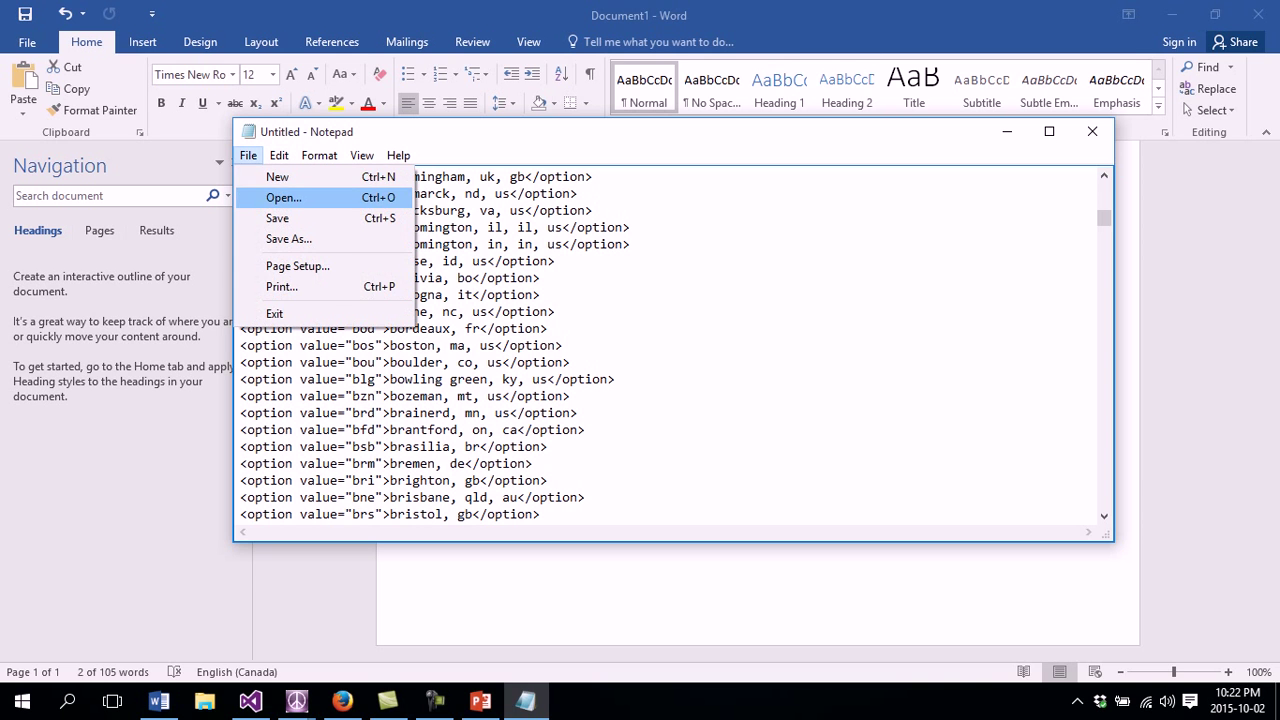
pyautogui.moveTo(279, 155)
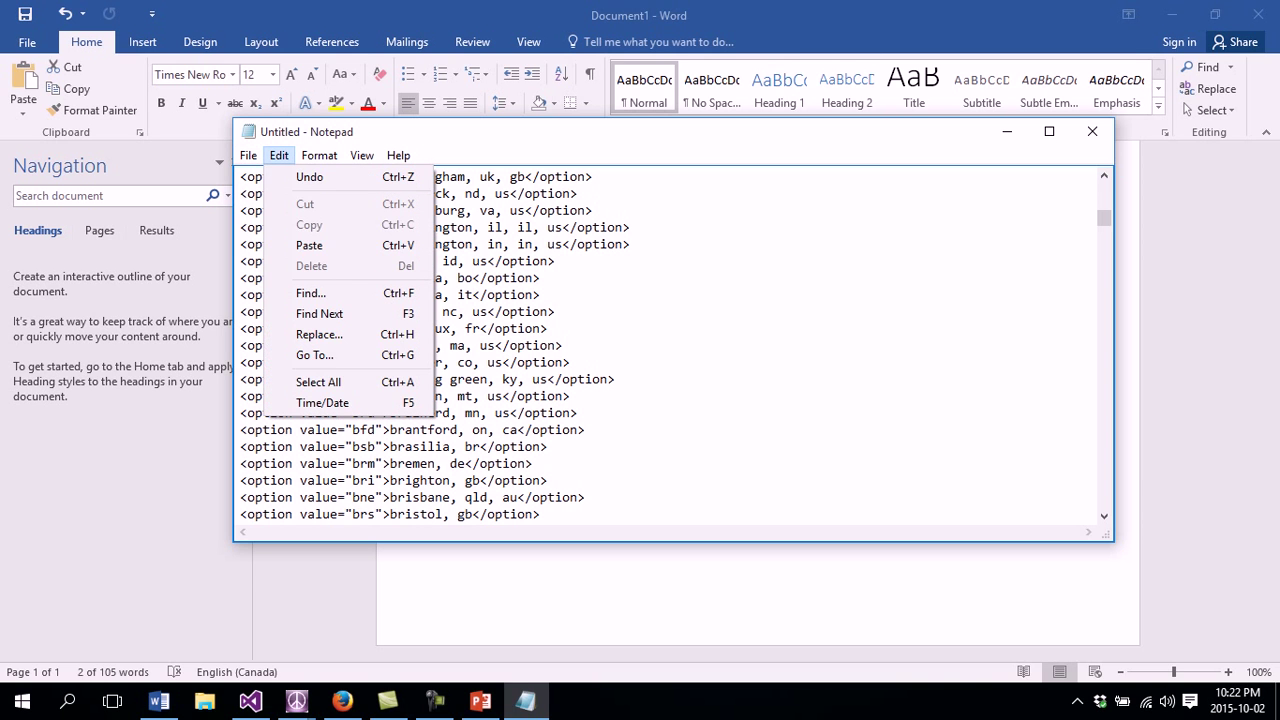
pyautogui.click(311, 293)
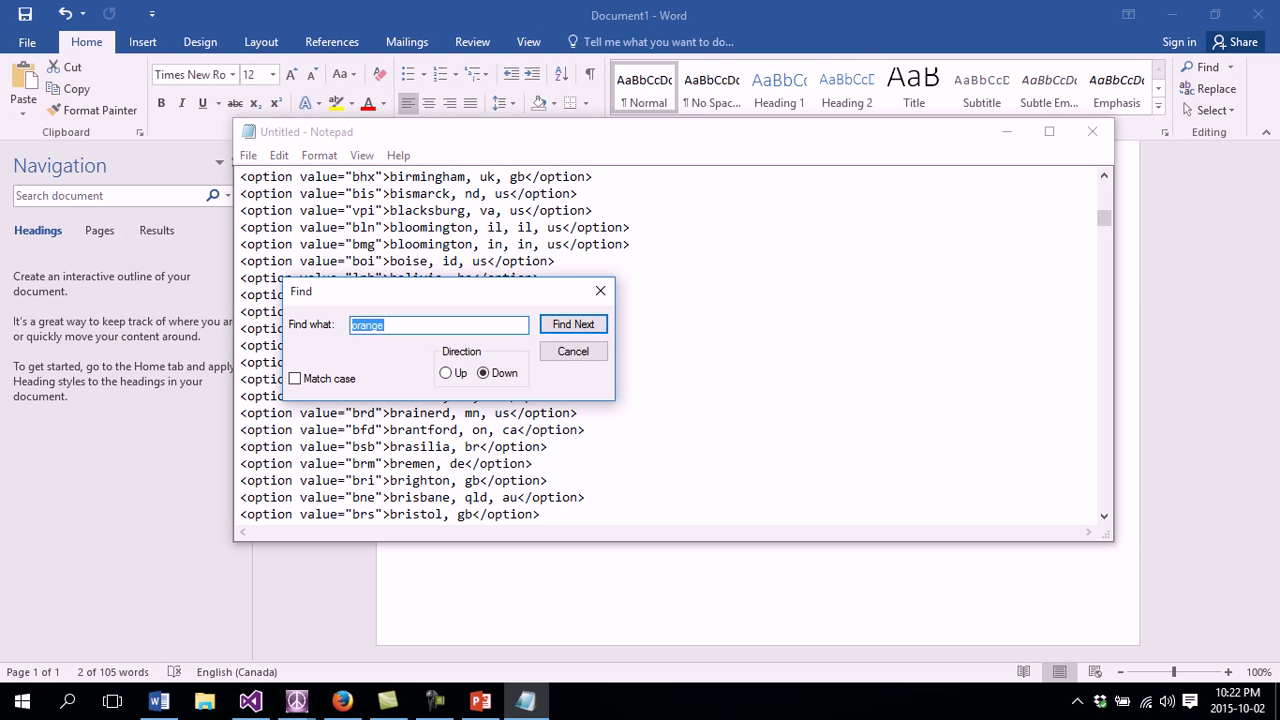
pyautogui.click(573, 324)
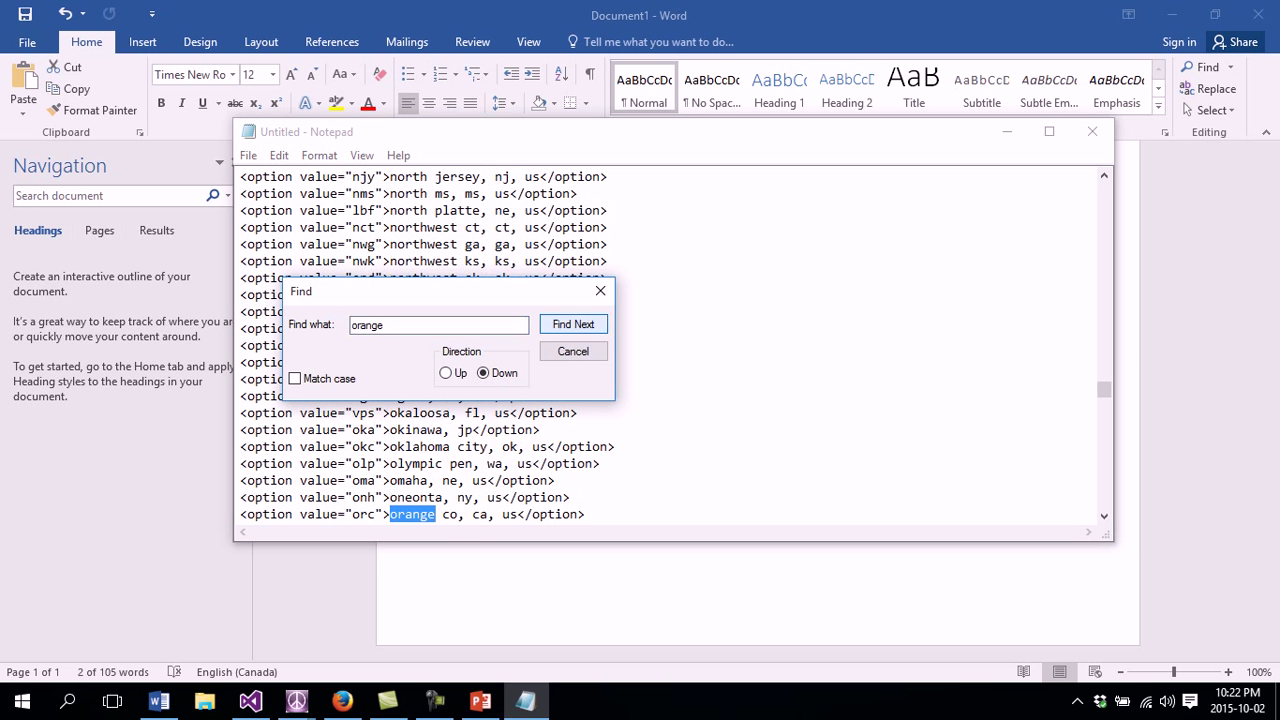
pyautogui.click(600, 290)
# - Copy the location text "orange co, ca, us" from its option entry in Notepad
pyautogui.click(488, 514)
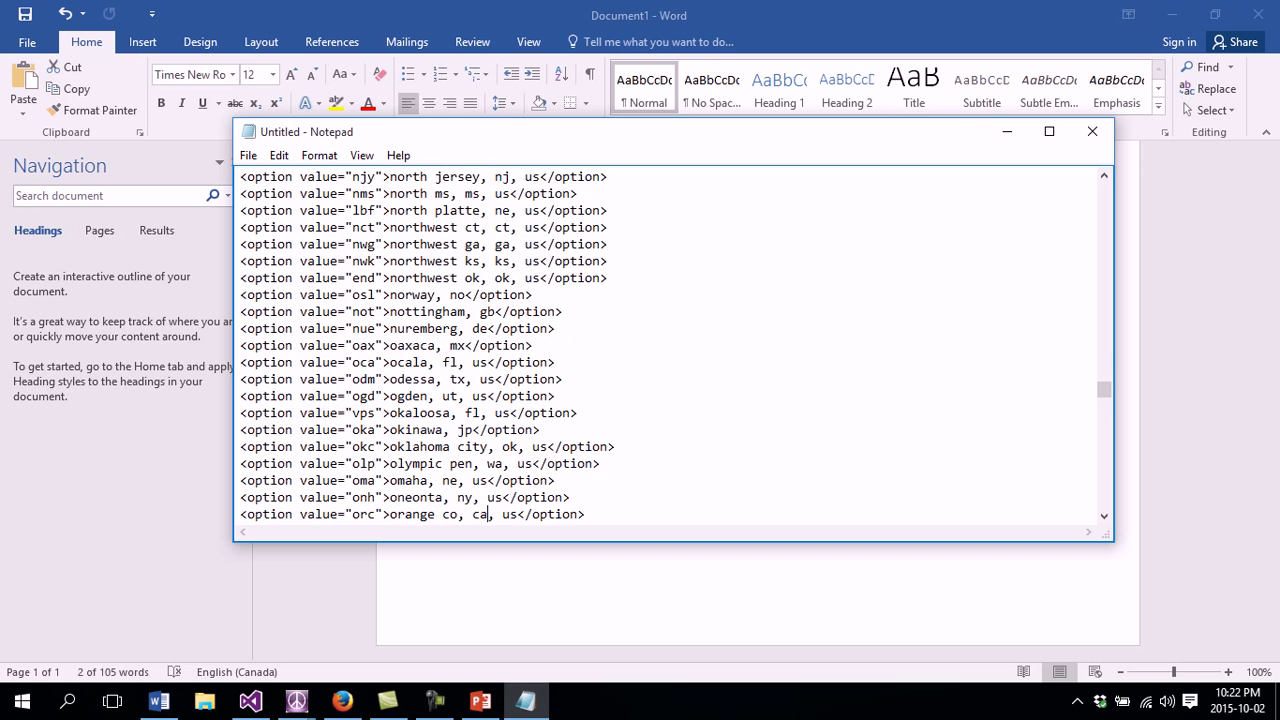
pyautogui.scroll(-1, 488, 514)
pyautogui.moveTo(517, 463)
pyautogui.mouseDown()
pyautogui.moveTo(352, 463)
pyautogui.moveTo(517, 463)
pyautogui.mouseUp()
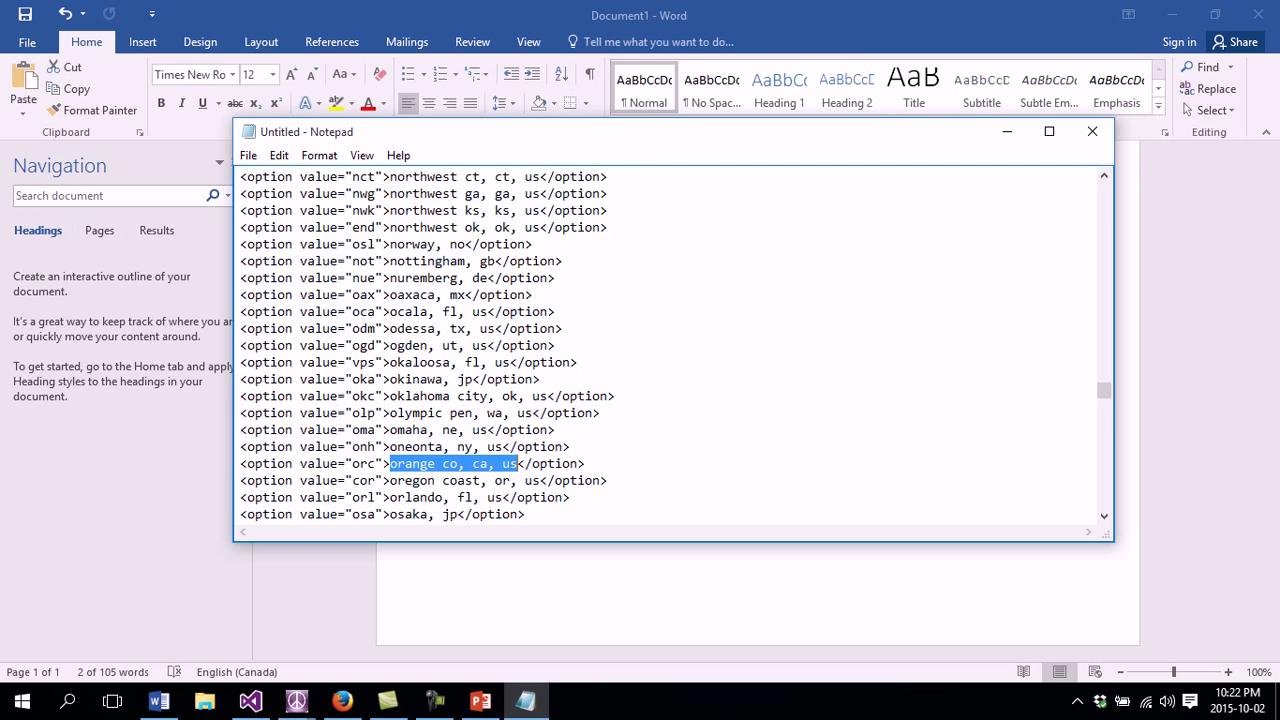
pyautogui.rightClick(499, 463)
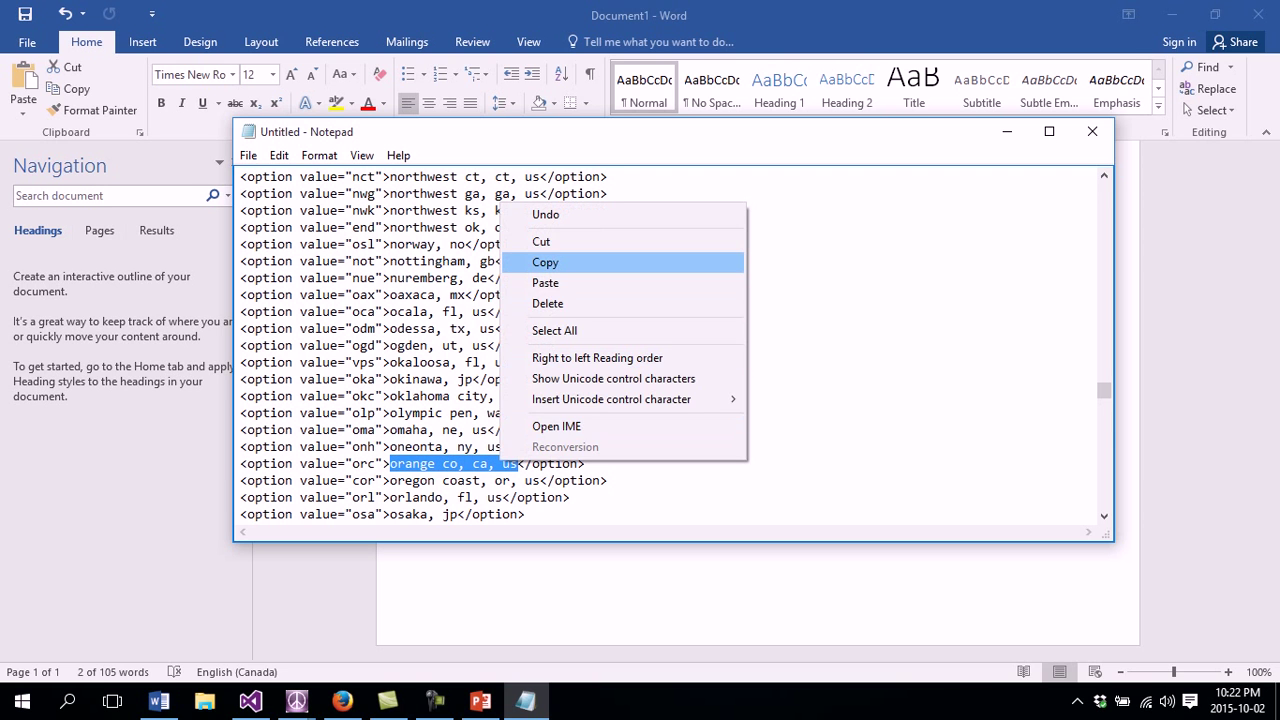
pyautogui.click(530, 263)
# - Paste the copied location text "orange co, ca, us" into the City field of the NewCity form
pyautogui.moveTo(296, 700)
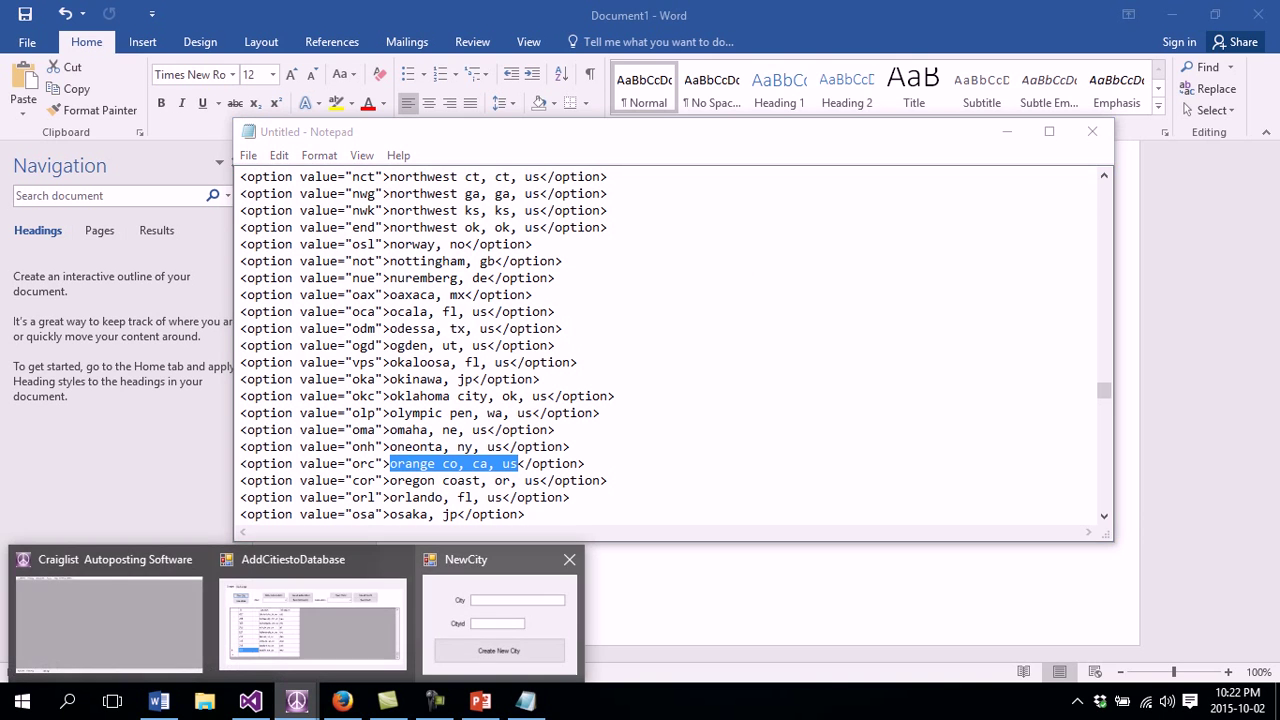
pyautogui.click(500, 620)
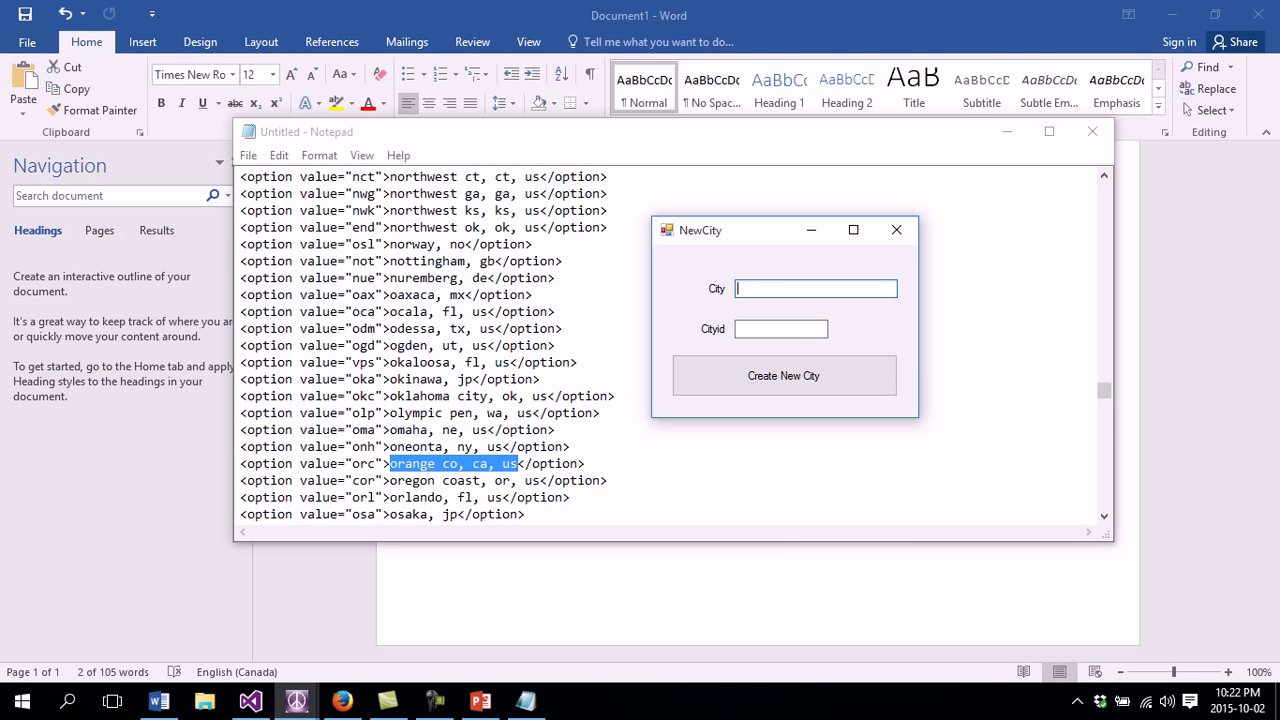
pyautogui.rightClick(750, 290)
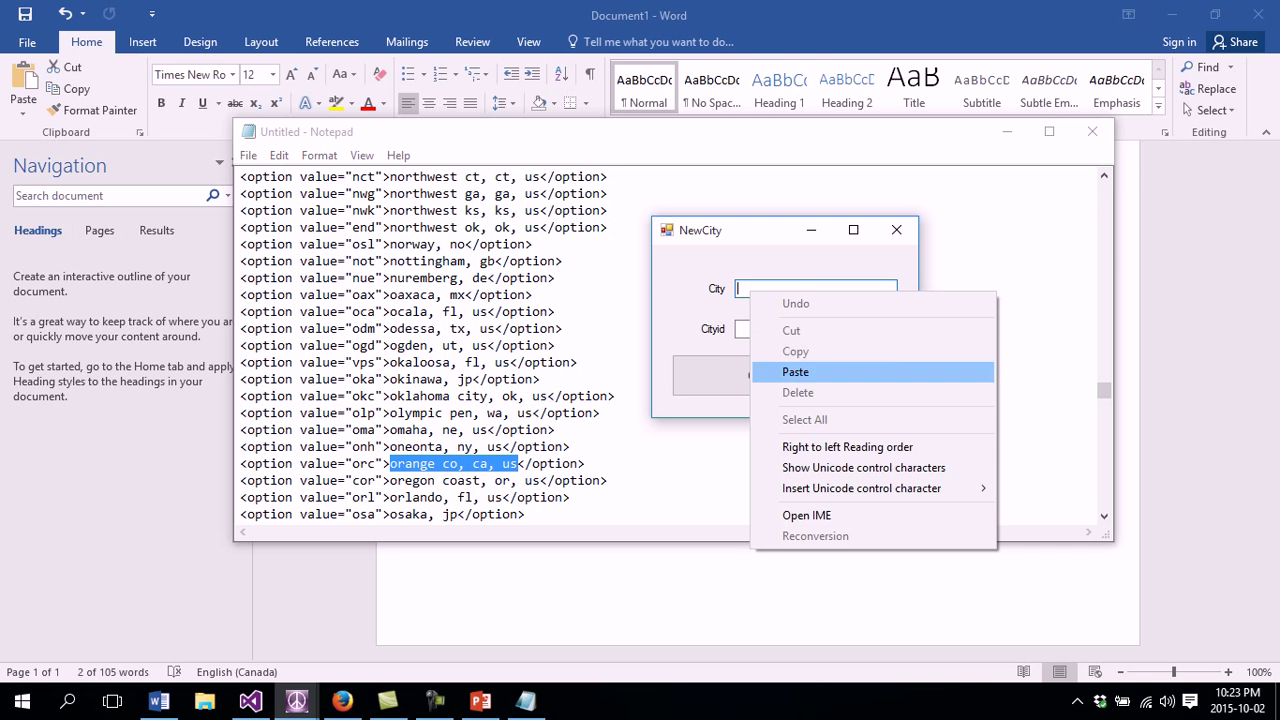
pyautogui.click(795, 371)
pyautogui.moveTo(819, 289); pyautogui.dragTo(736, 289)
# - Copy the code "orc" from the orange co entry in Notepad into the NewCity form's Cityid field
pyautogui.moveTo(361, 463); pyautogui.dragTo(376, 463)
pyautogui.doubleClick(362, 463)
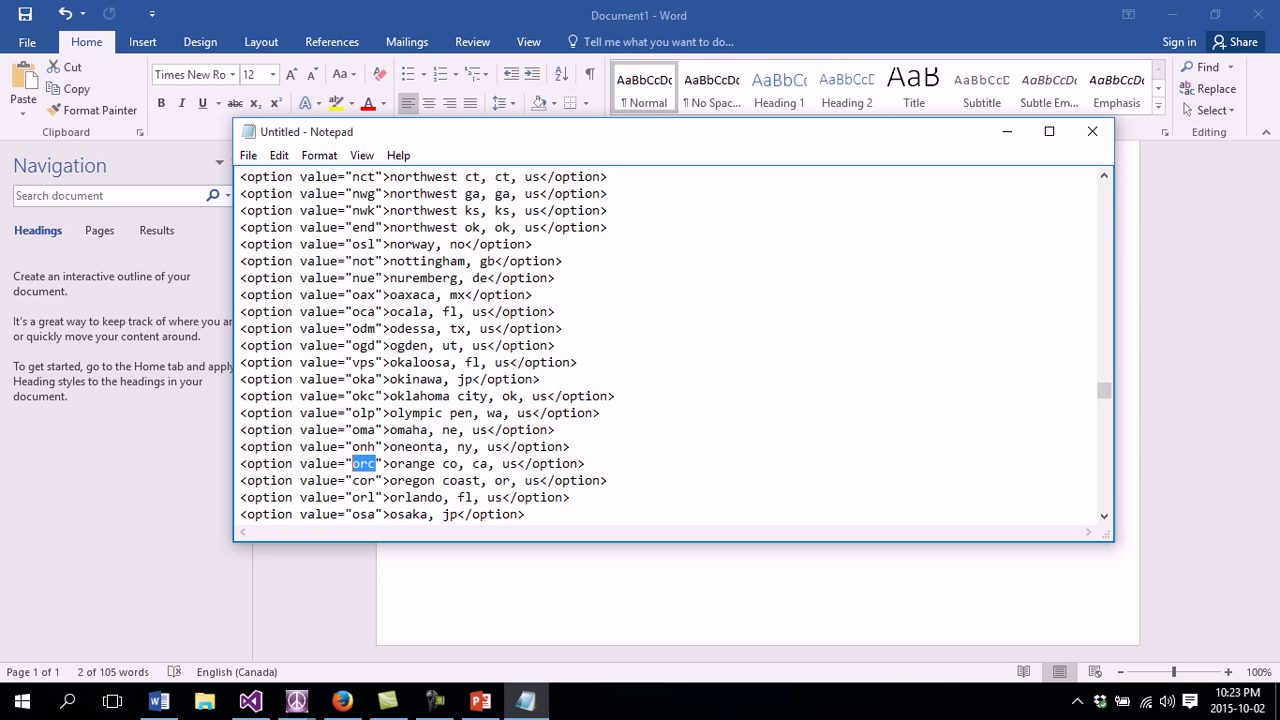
pyautogui.rightClick(358, 463)
pyautogui.click(404, 264)
pyautogui.moveTo(297, 700)
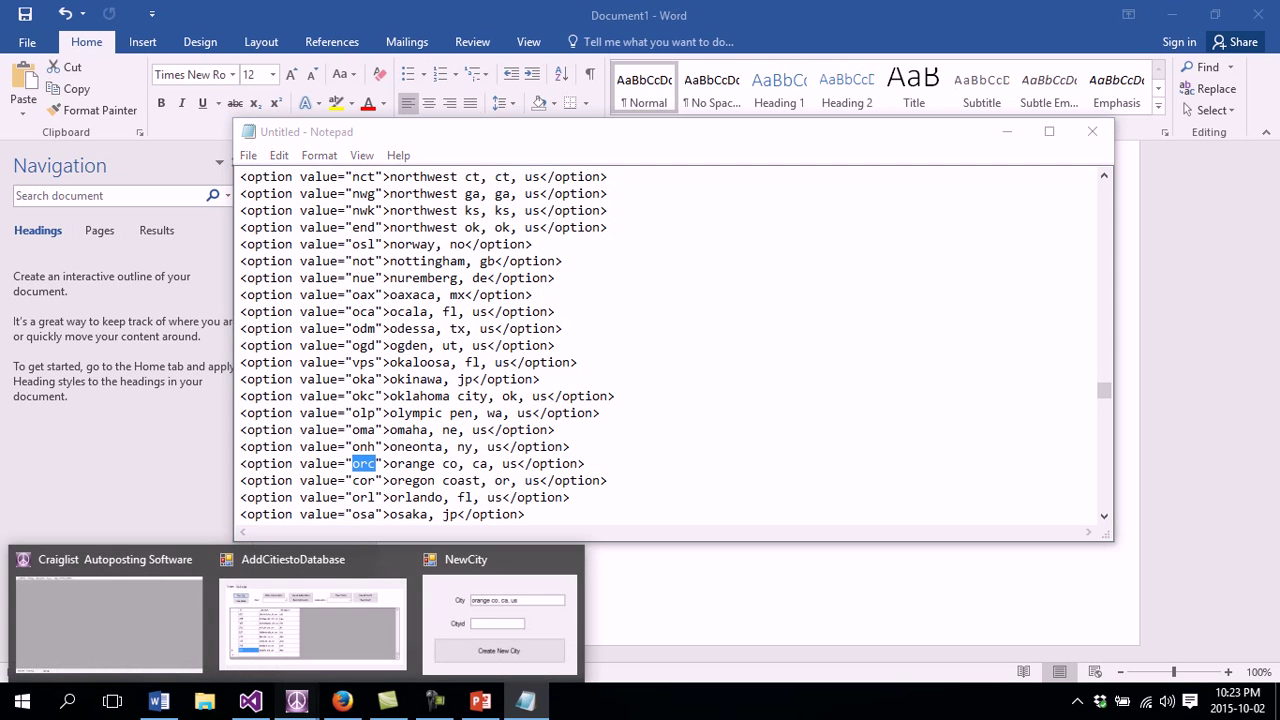
pyautogui.click(500, 620)
pyautogui.click(781, 329)
pyautogui.hotkey('ctrl', 'v')
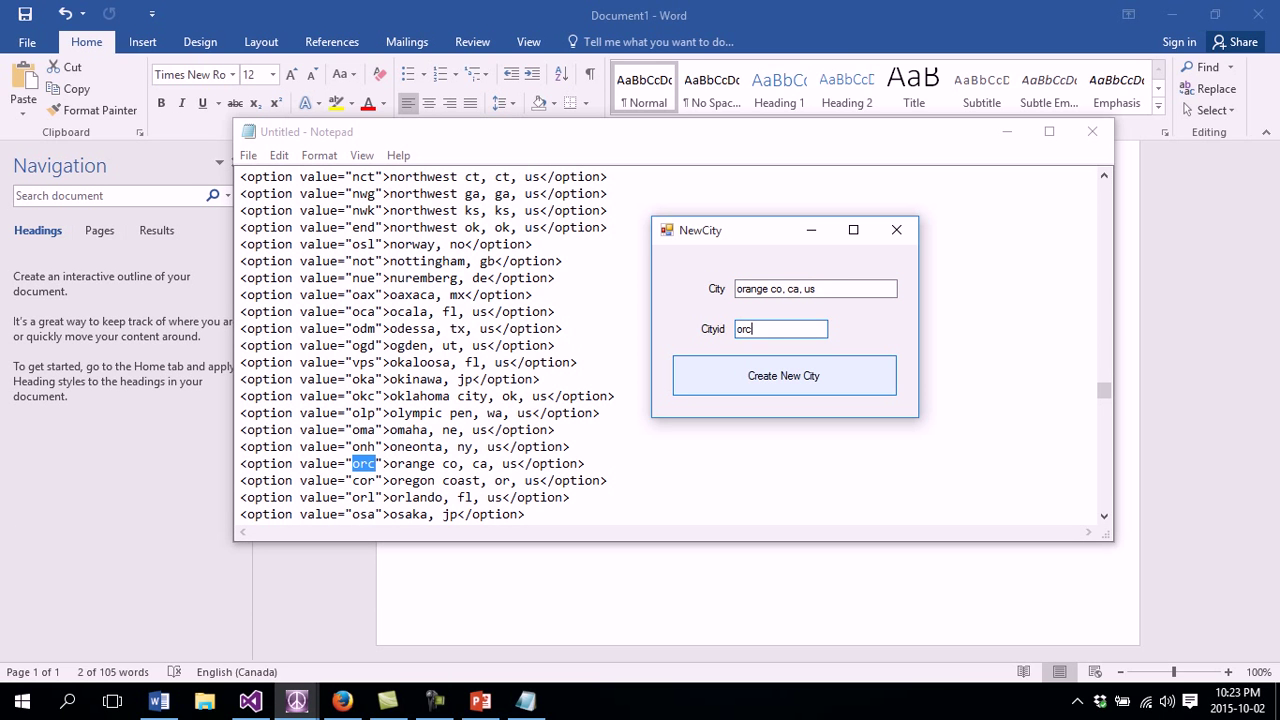
# - Create the new city from the filled-in form, dismiss the message and close the NewCity form
pyautogui.click(784, 375)
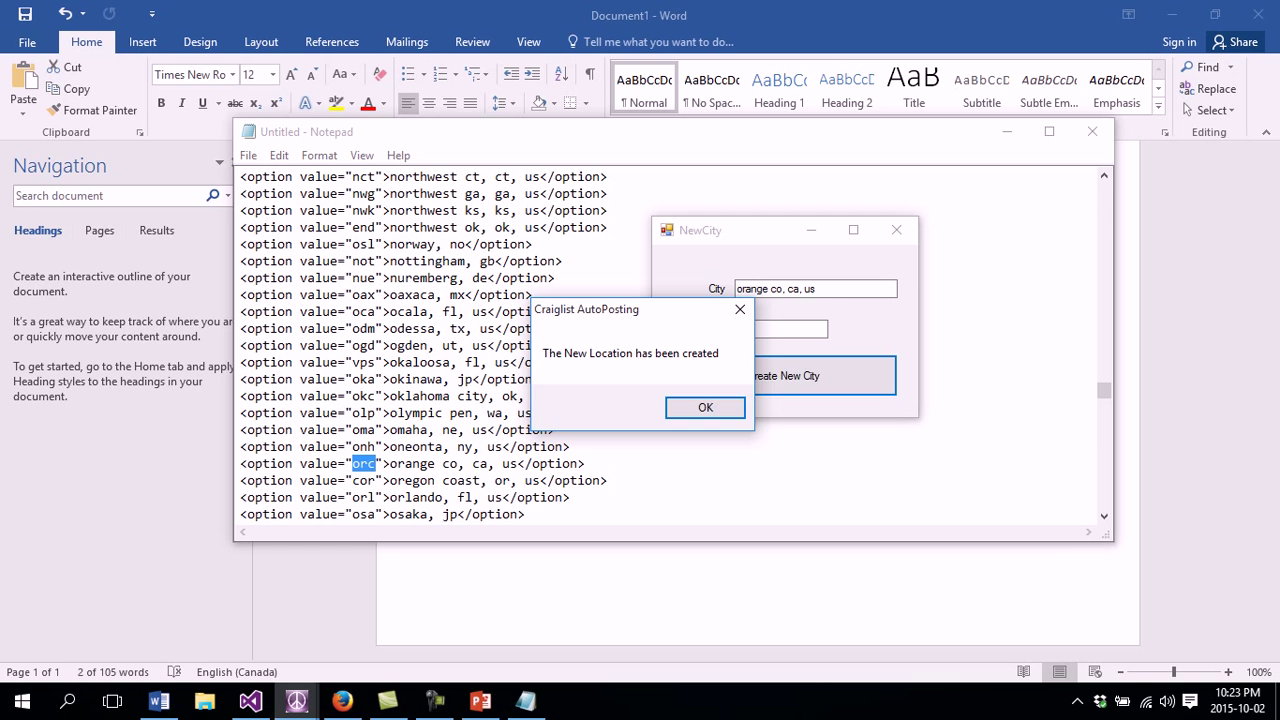
pyautogui.press('Return')
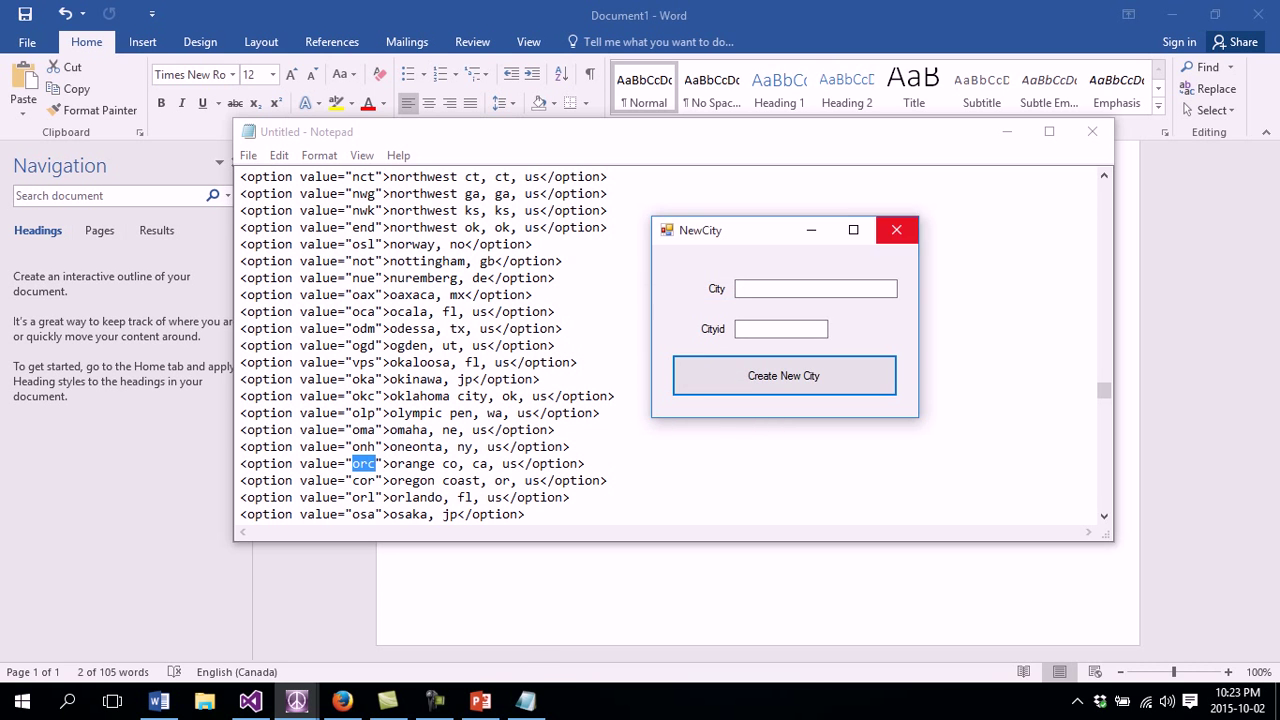
pyautogui.click(896, 230)
# - Reload the city list in the AddCitiestoDatabase window and check its end for the orange co, ca, us entry
pyautogui.click(297, 701)
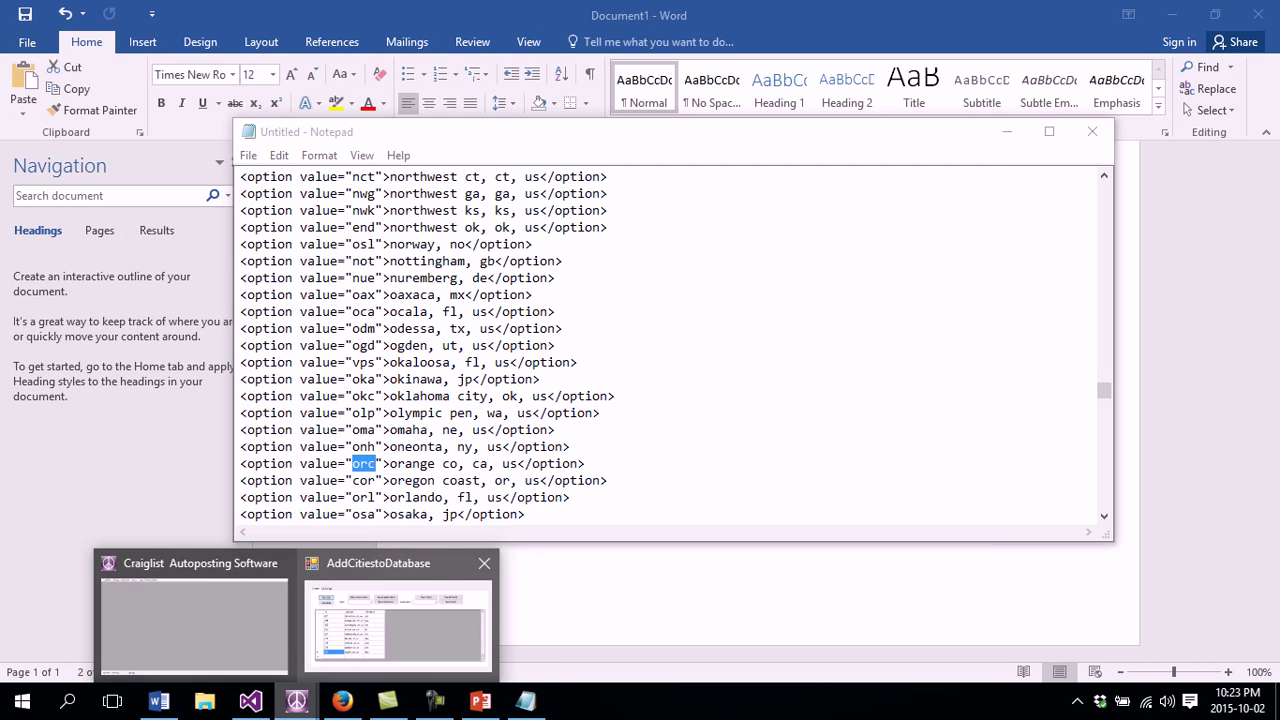
pyautogui.click(409, 612)
pyautogui.click(366, 343)
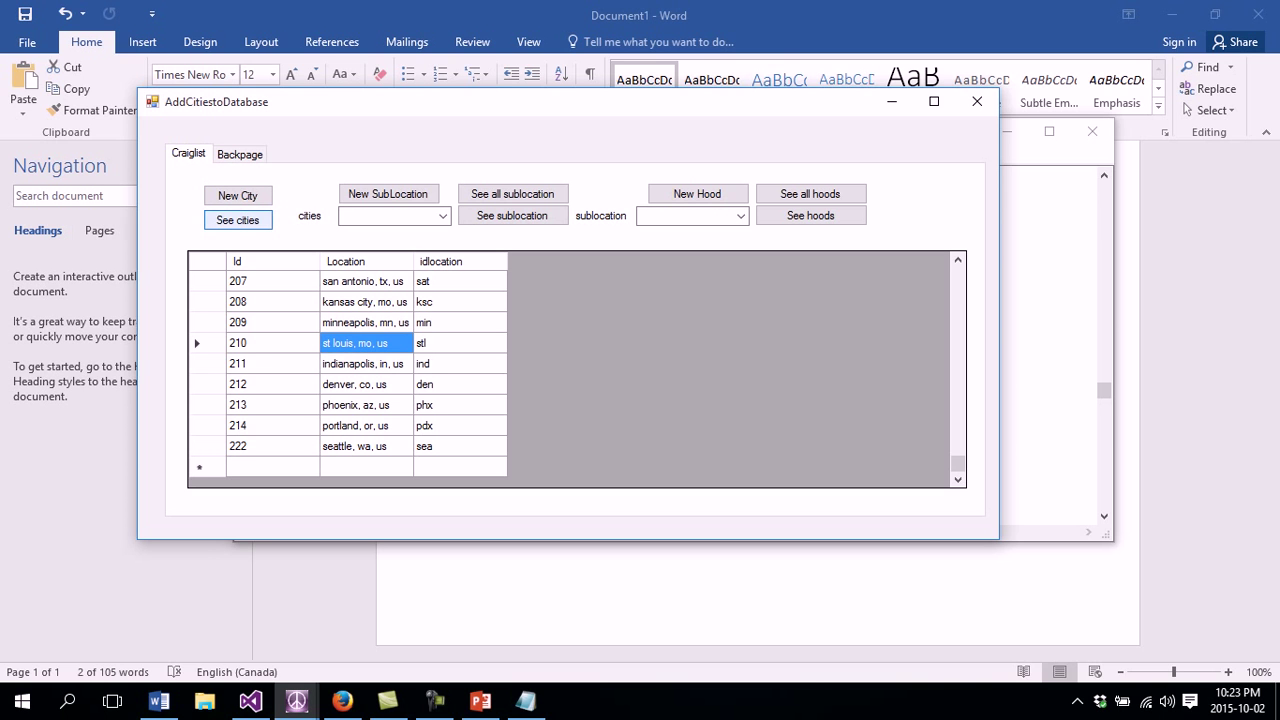
pyautogui.click(238, 220)
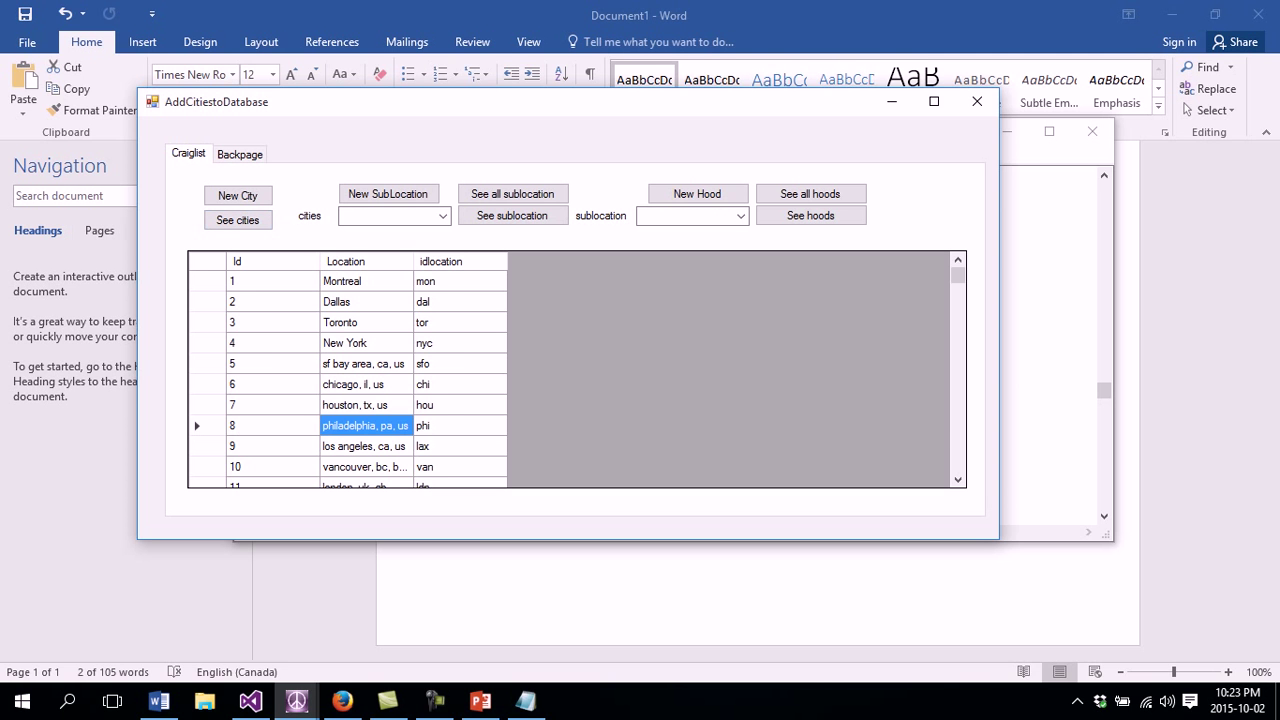
pyautogui.moveTo(958, 275); pyautogui.dragTo(958, 464)
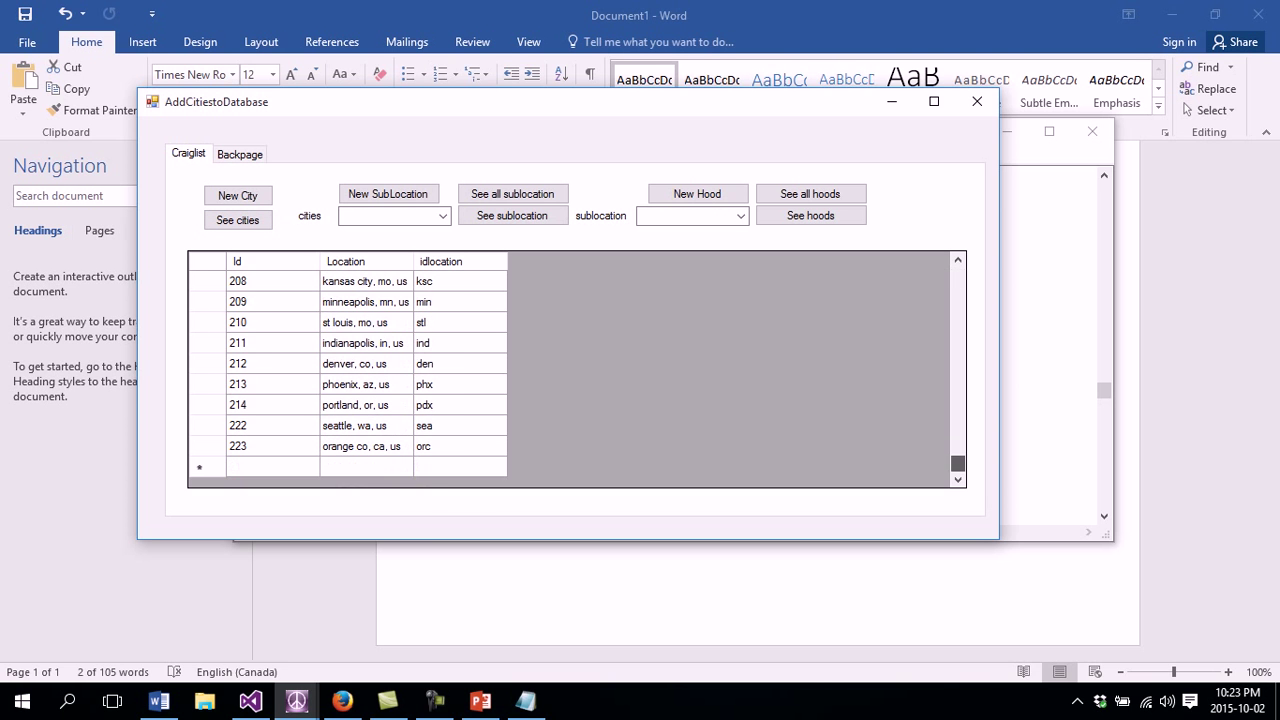
pyautogui.click(366, 447)
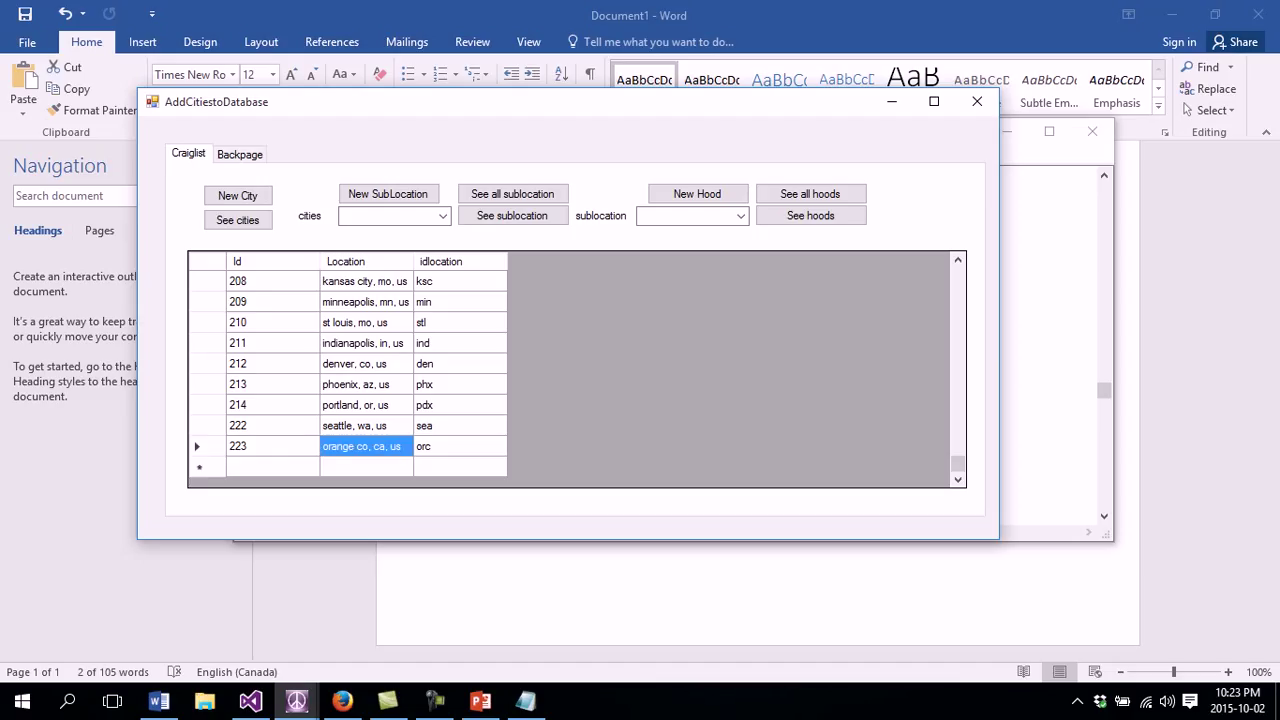
pyautogui.click(460, 447)
pyautogui.click(366, 447)
# - Choose orange co, ca, us as the city and display its sublocations
pyautogui.click(388, 216)
pyautogui.write('o')
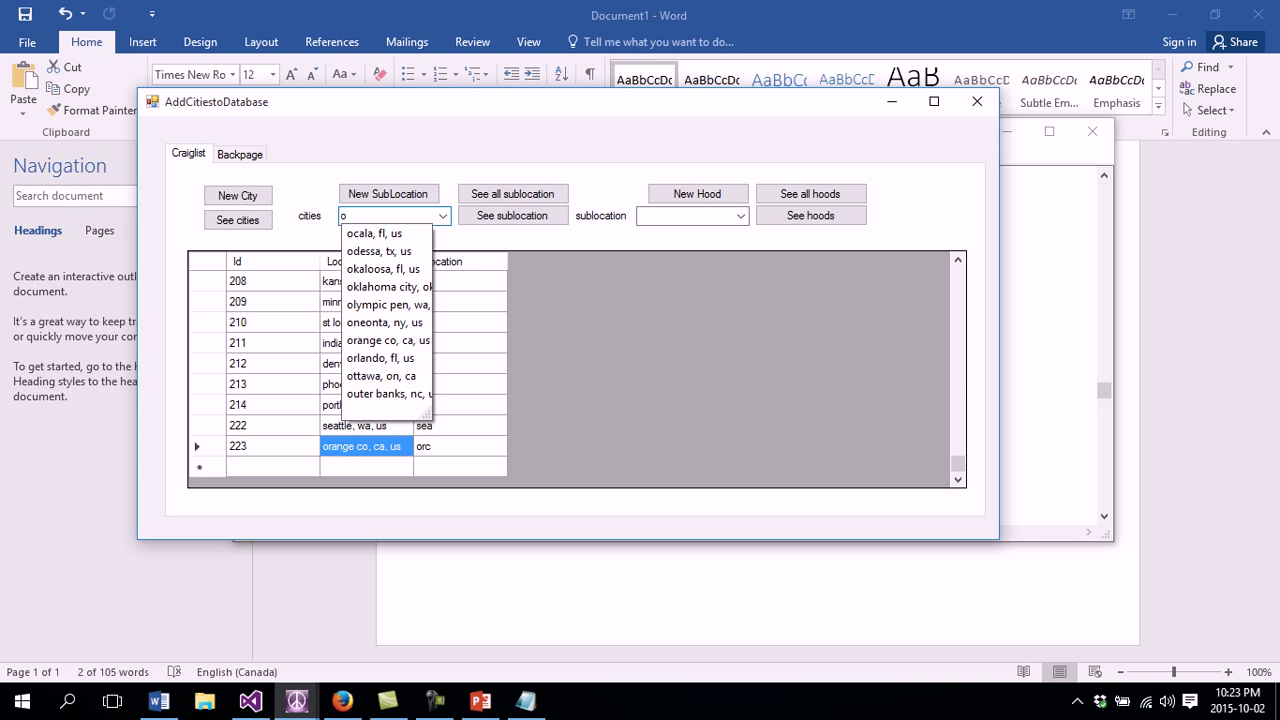
pyautogui.write('r')
pyautogui.press('Down')
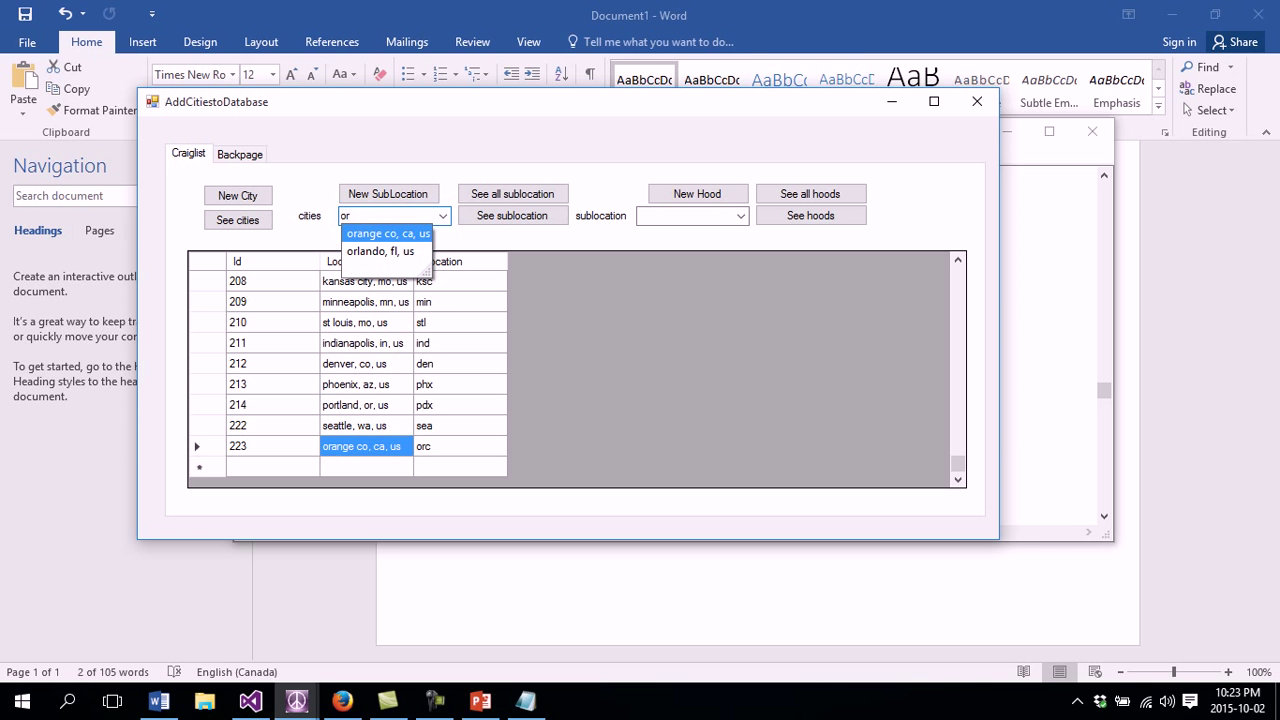
pyautogui.press('Return')
pyautogui.press('Tab')
pyautogui.press('Return')
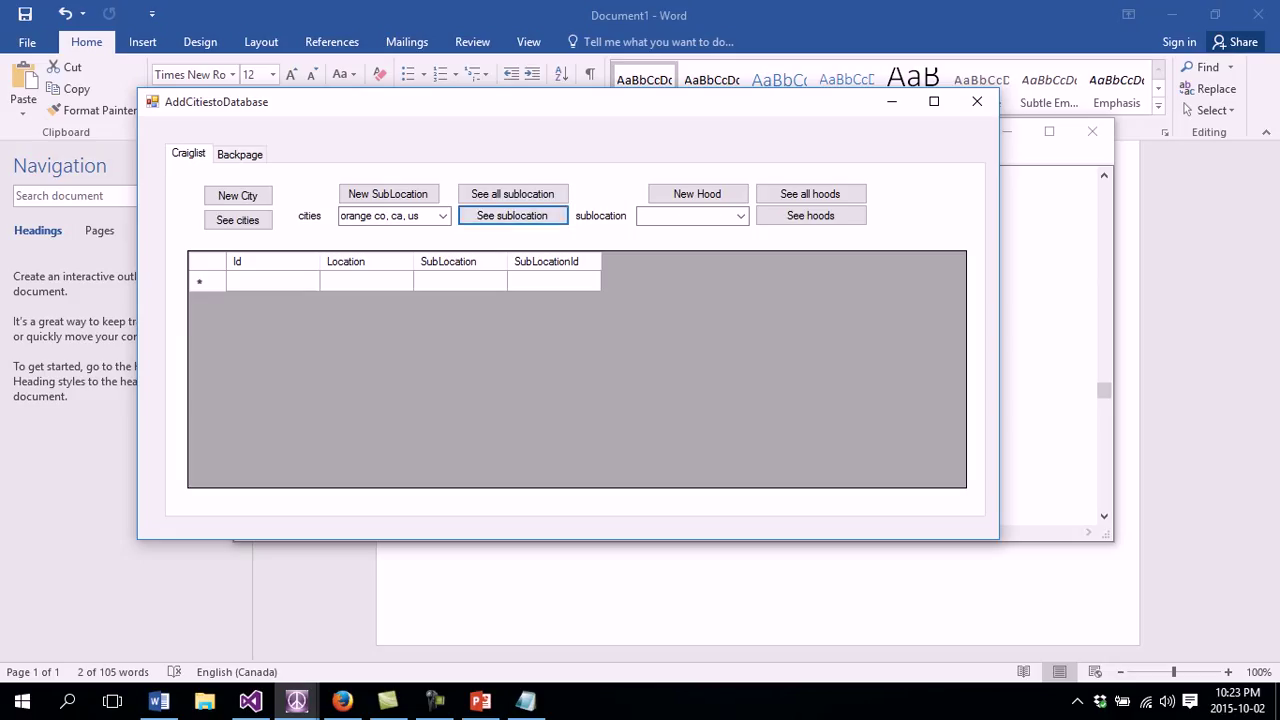
# - Examine the Id, Location, SubLocation and SubLocationId cells in the sublocation grid for the chosen city
pyautogui.click(272, 281)
pyautogui.click(366, 281)
pyautogui.click(460, 281)
pyautogui.click(554, 281)
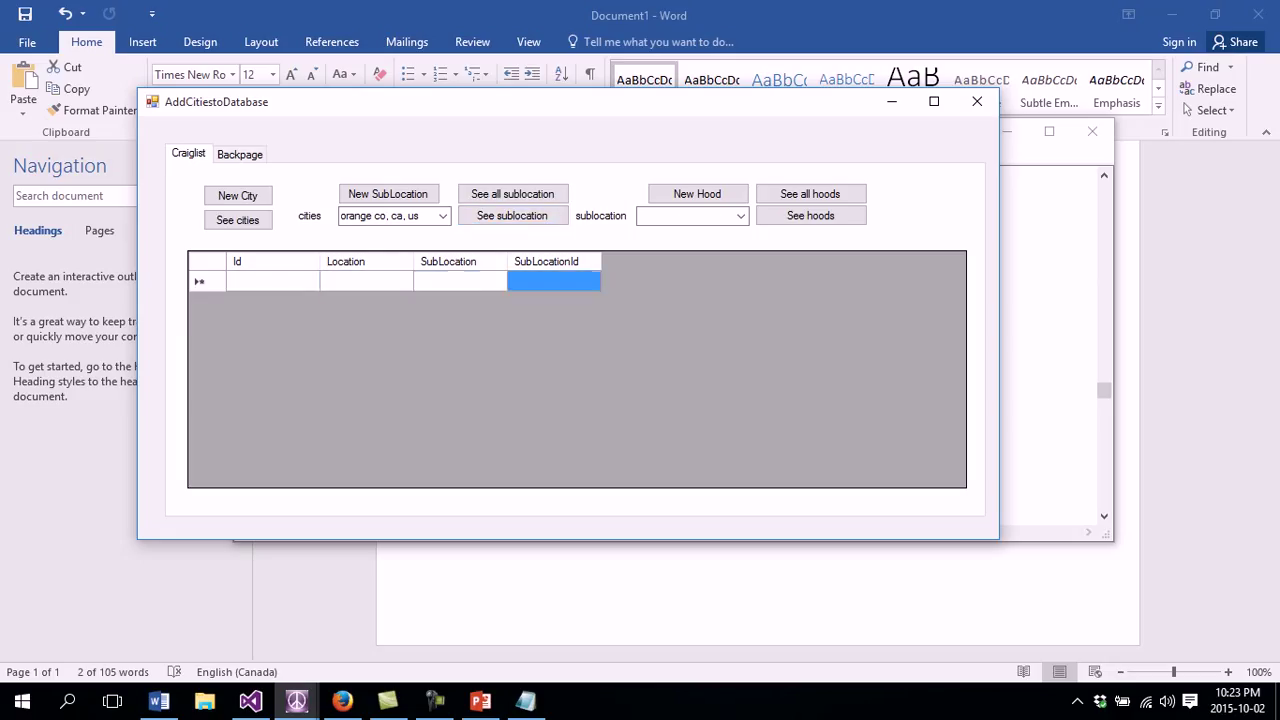
pyautogui.click(366, 281)
pyautogui.click(272, 281)
pyautogui.click(366, 281)
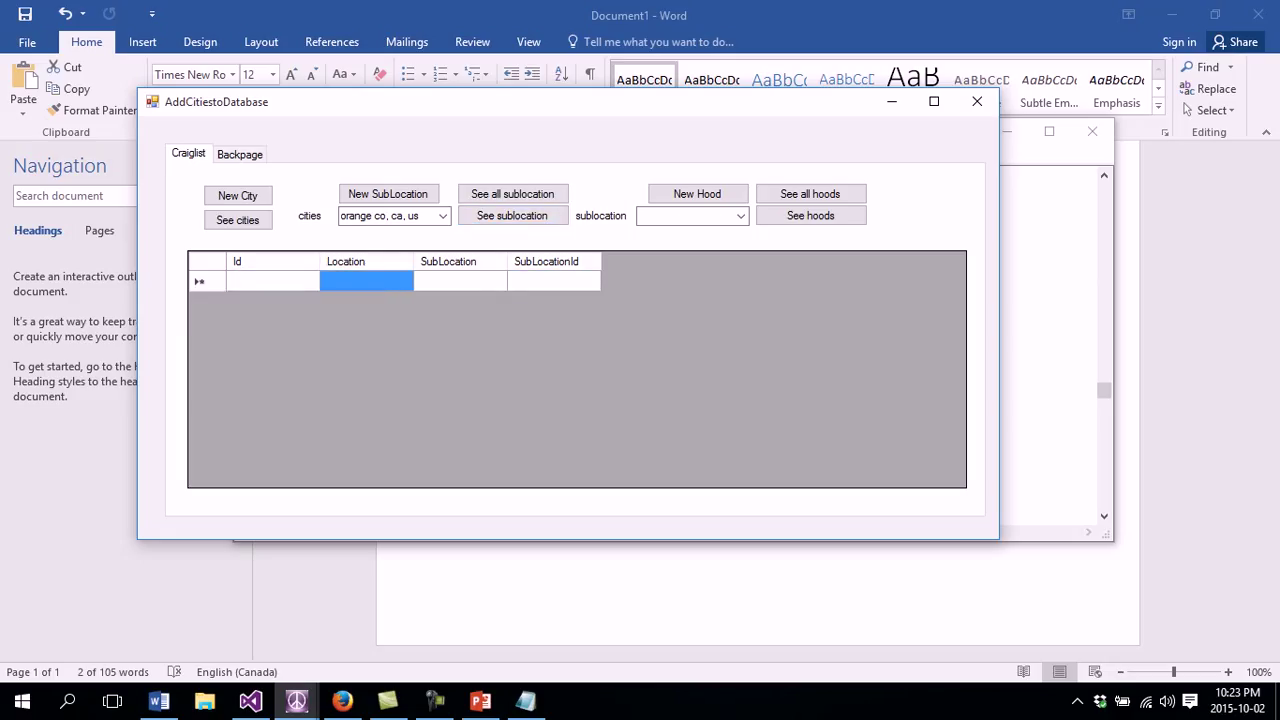
pyautogui.click(460, 281)
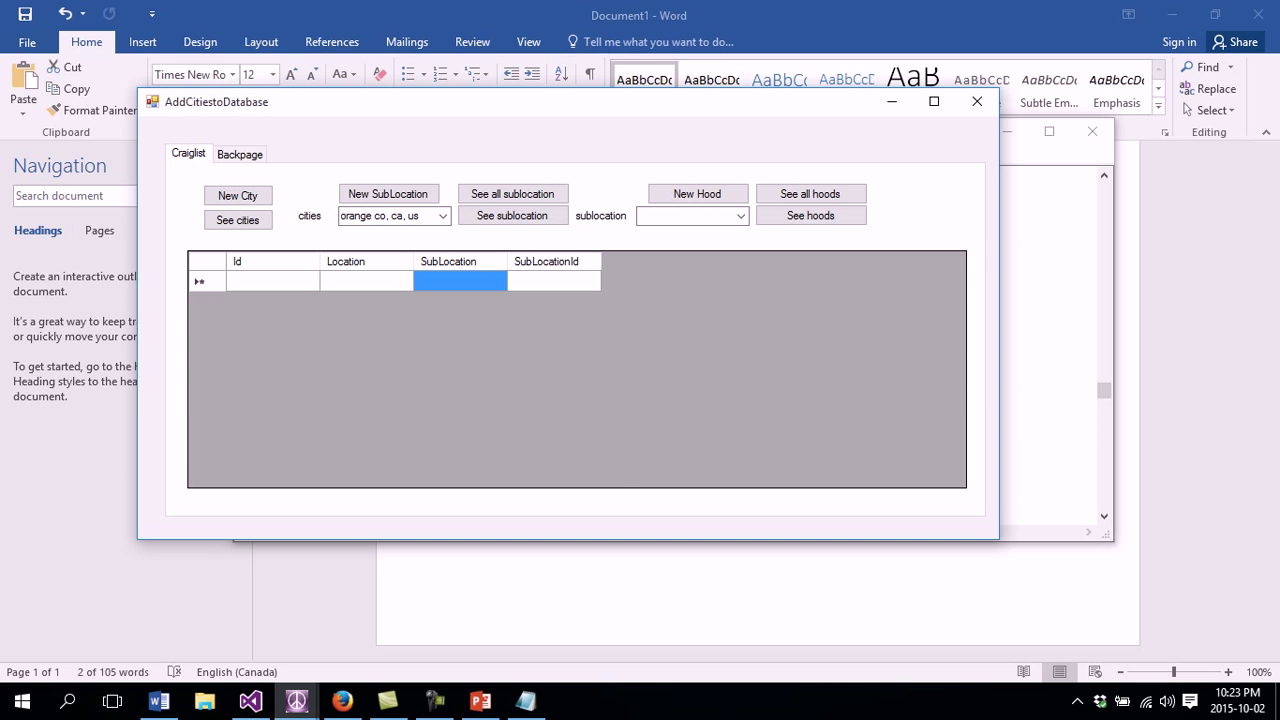
# - Switch to Craigslist in Firefox, close the page inspector and start a new posting in orange co, ca, us
pyautogui.click(342, 701)
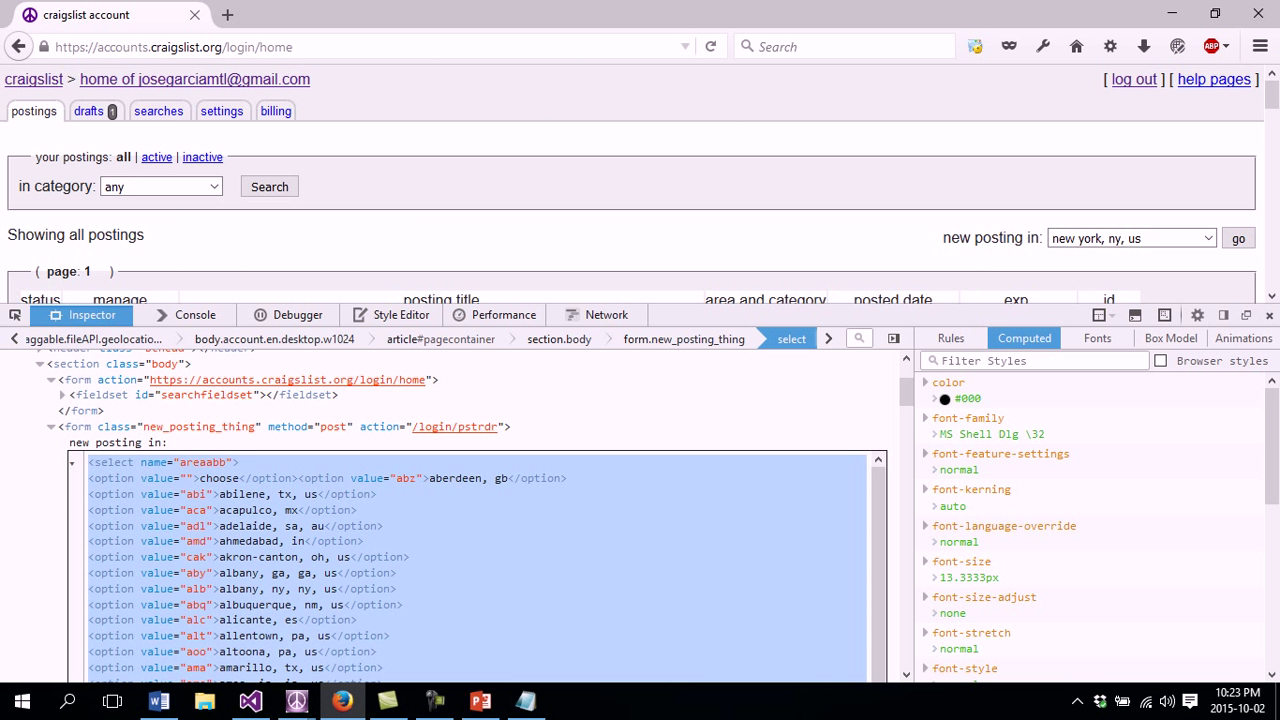
pyautogui.click(1269, 315)
pyautogui.click(1208, 238)
pyautogui.write('or')
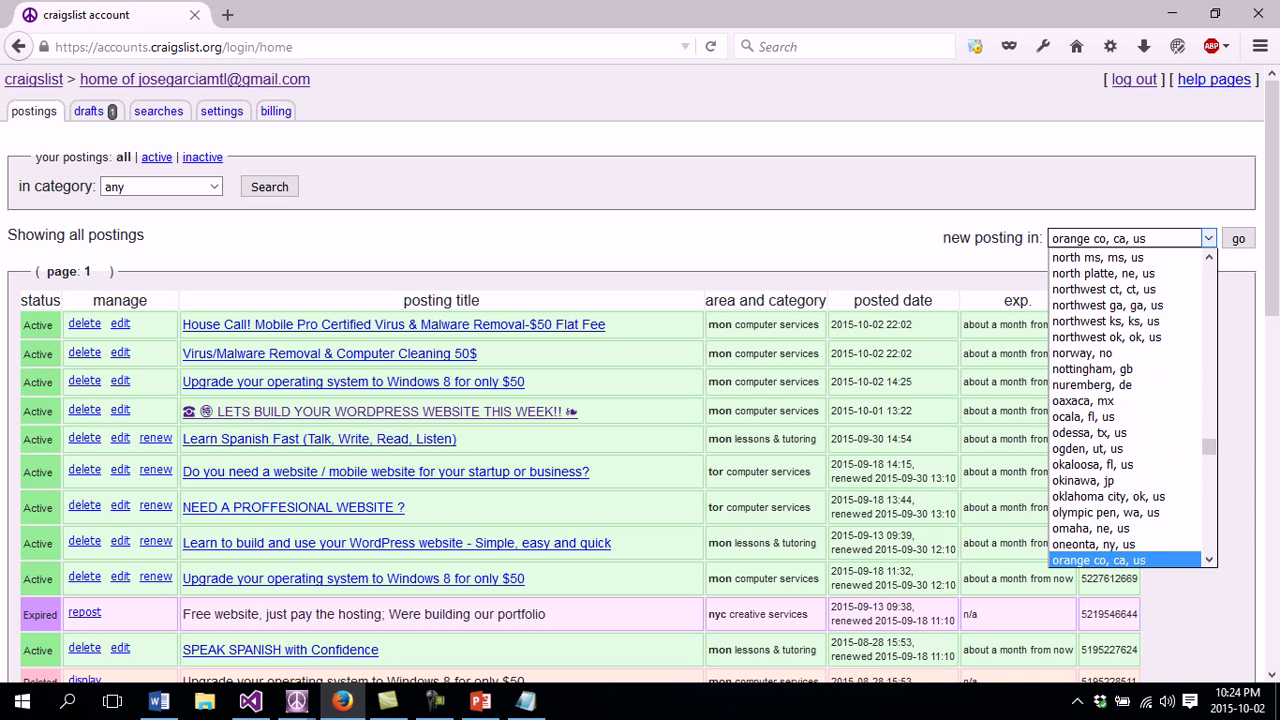
pyautogui.press('Return')
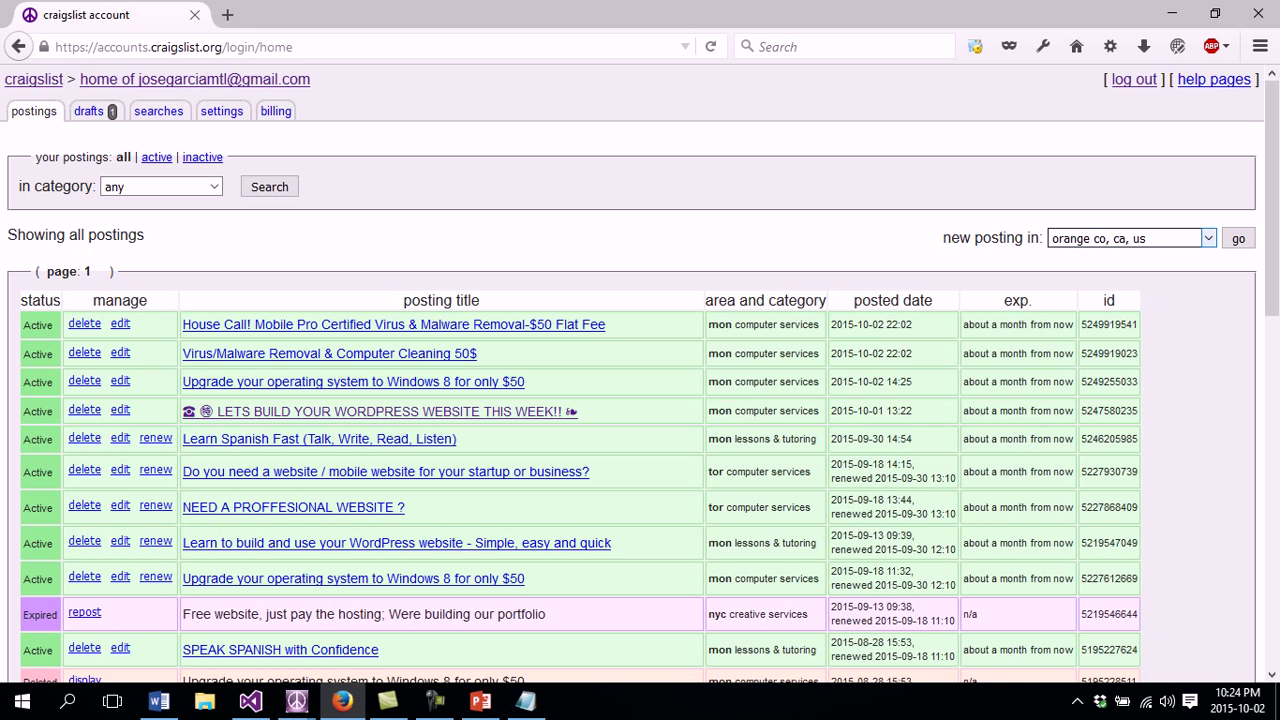
pyautogui.click(1238, 238)
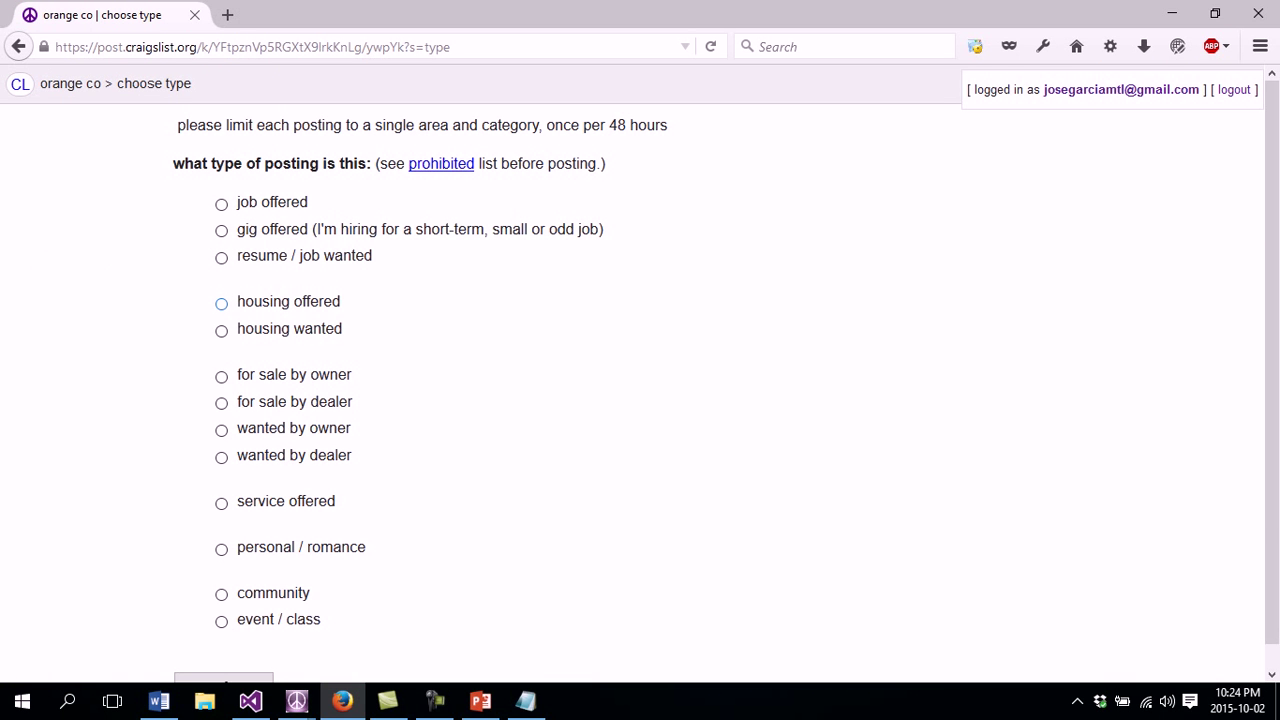
# - Choose housing offered and real estate - by broker, accept the guidelines, and look over the posting form
pyautogui.click(222, 304)
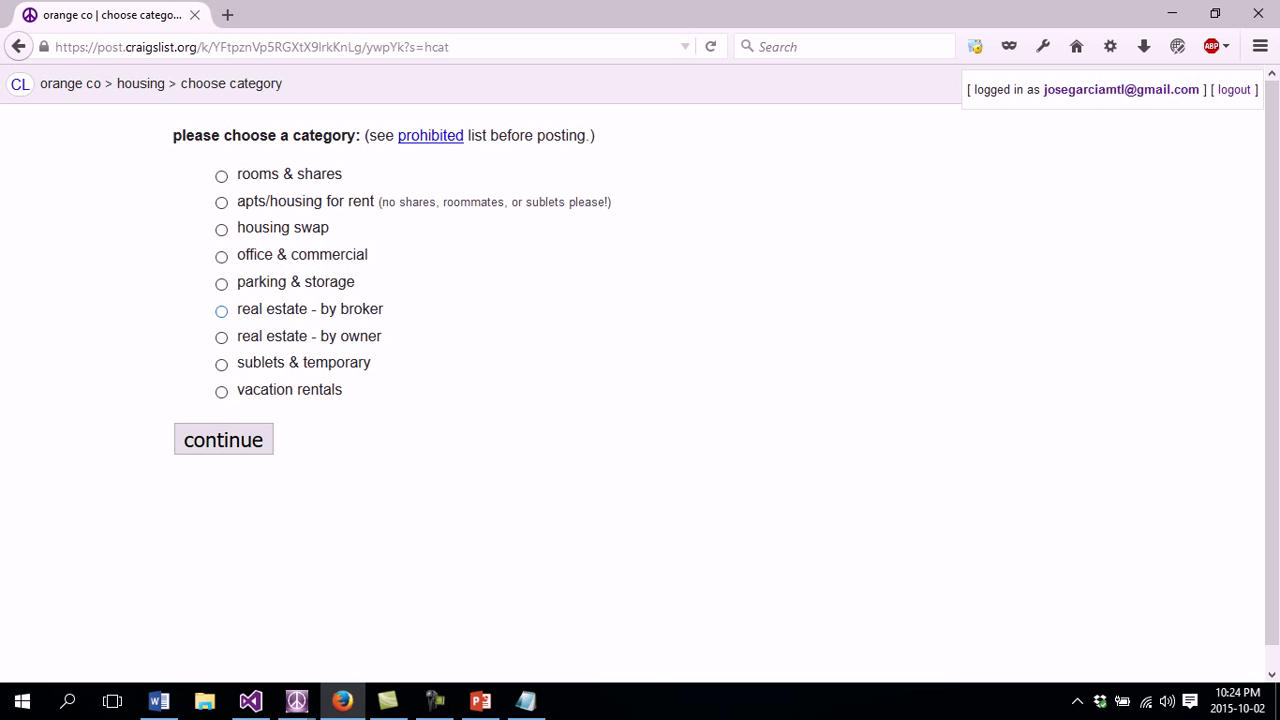
pyautogui.click(221, 310)
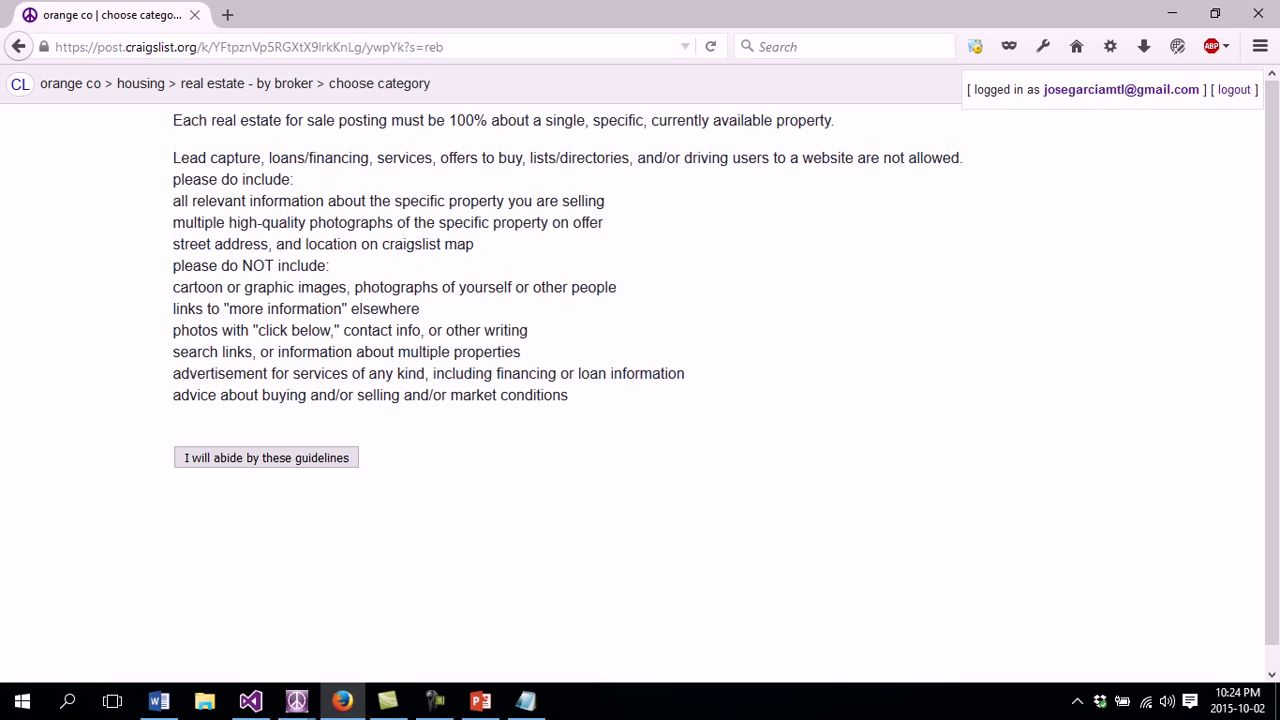
pyautogui.click(266, 457)
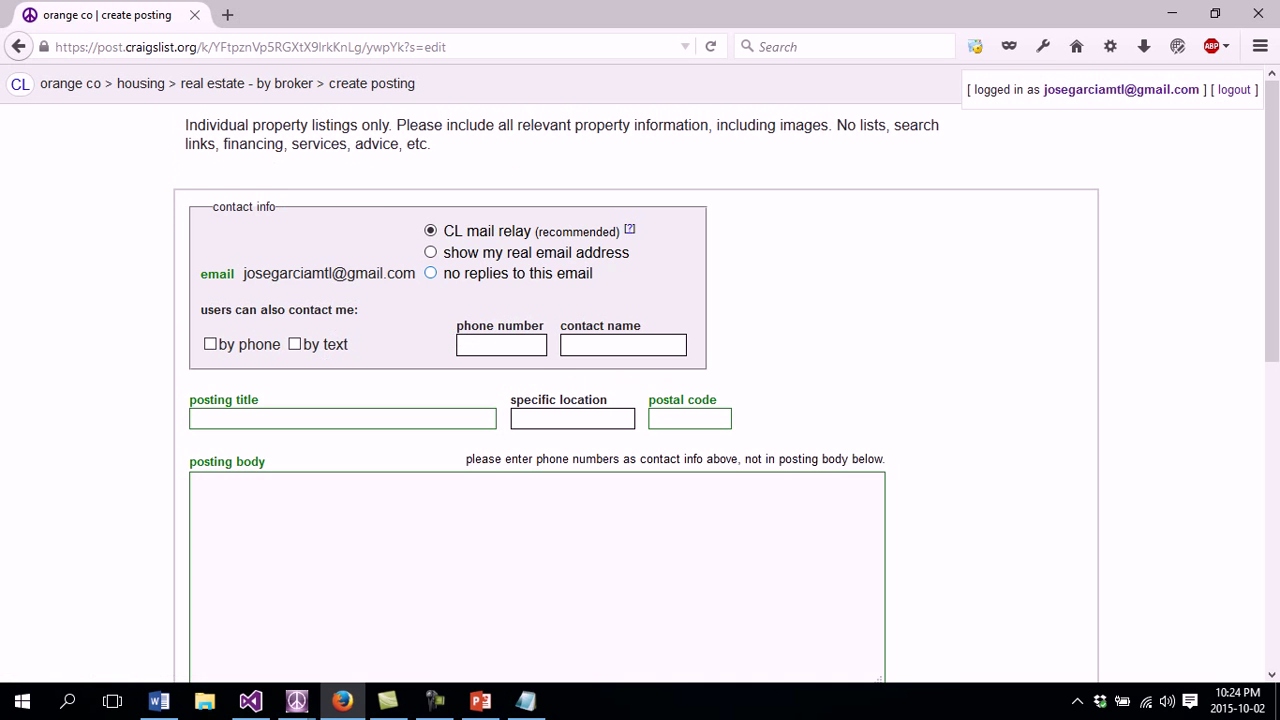
pyautogui.scroll(-2, 430, 273)
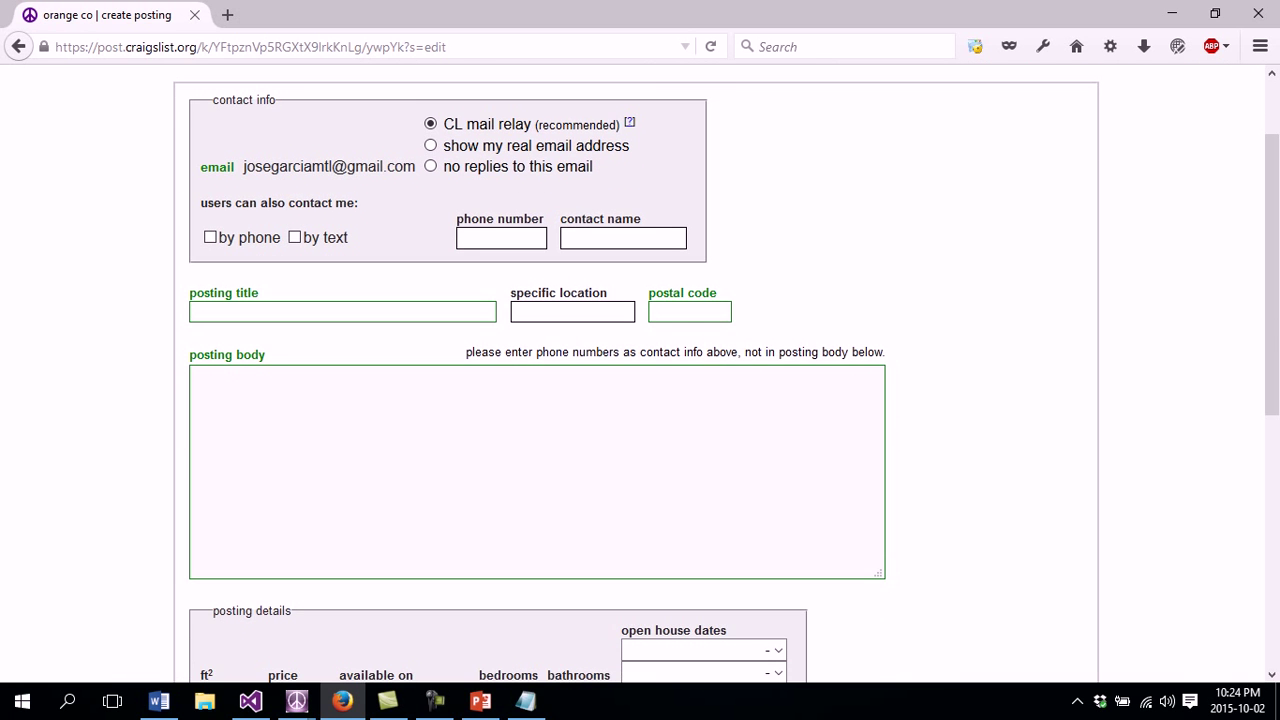
pyautogui.scroll(2, 640, 374)
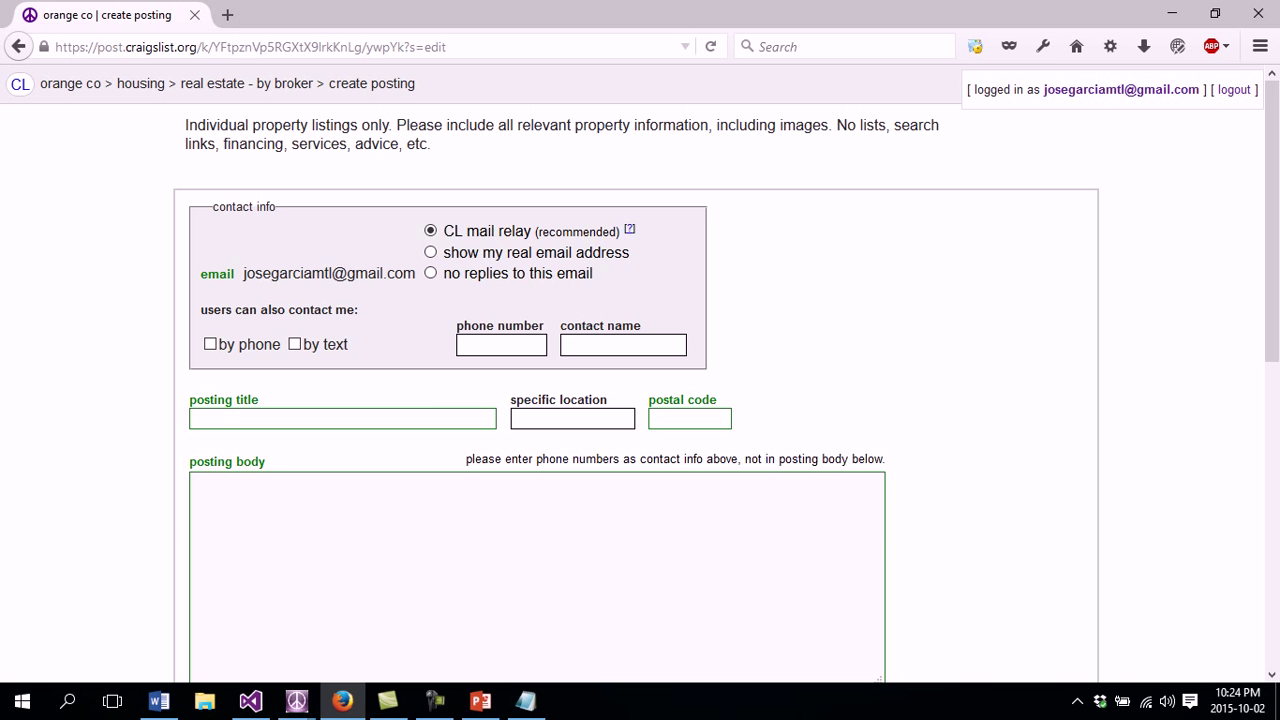
# - Switch back to AddCitiestoDatabase and fill in a new sublocation for orange co, ca, us with Sublocation and idsublocation both "none"
pyautogui.moveTo(296, 701)
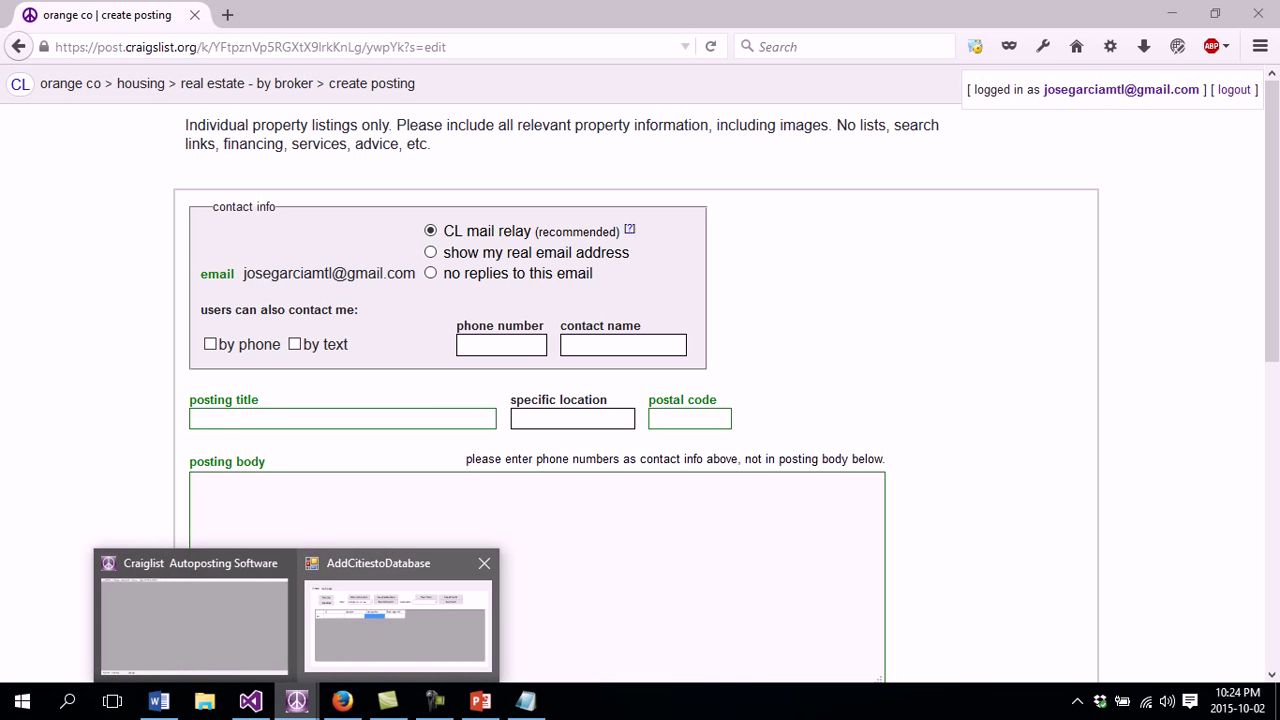
pyautogui.click(400, 610)
pyautogui.click(388, 194)
pyautogui.write('none')
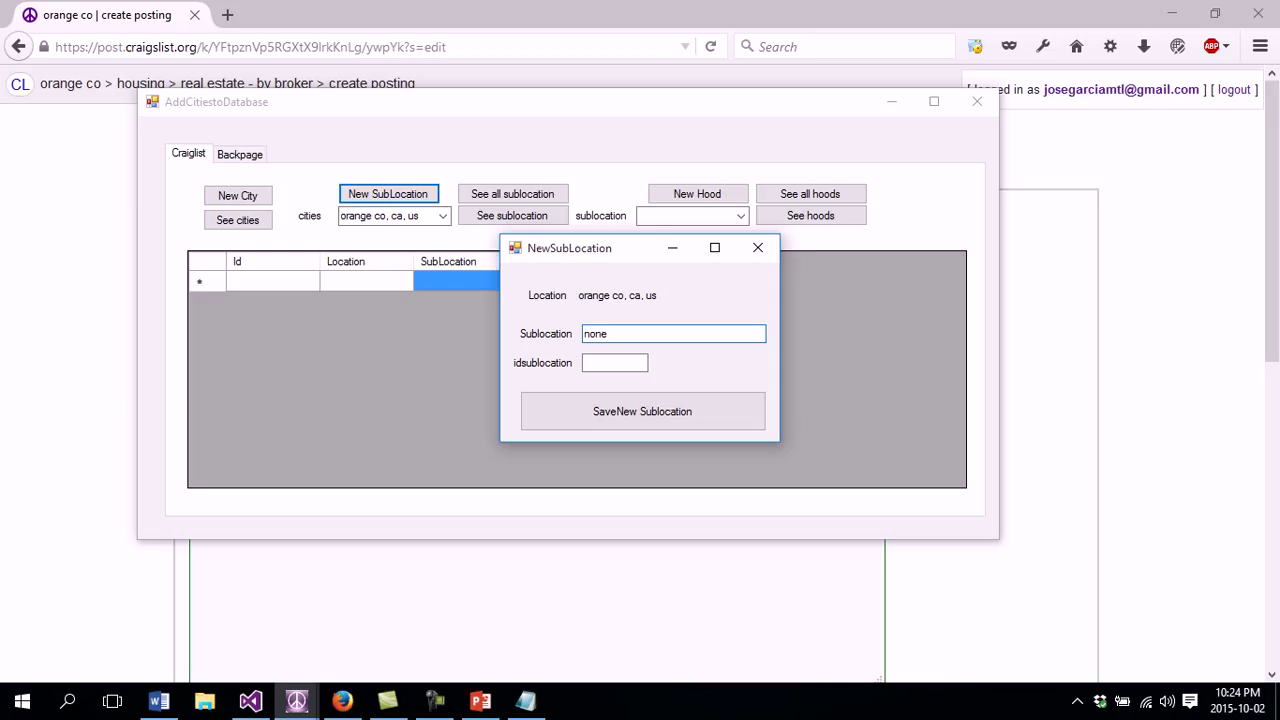
pyautogui.press('Tab')
pyautogui.write('none')
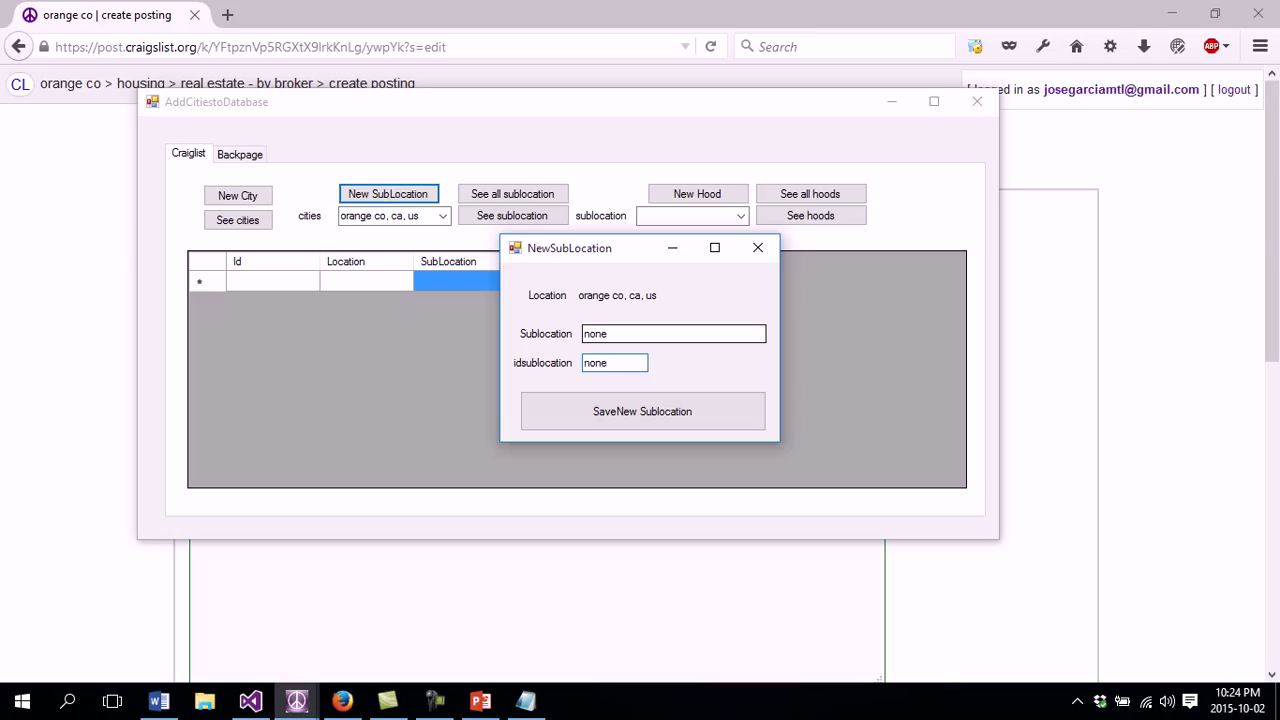
# - Save the new sublocation, dismiss the message and close the NewSubLocation form
pyautogui.click(643, 411)
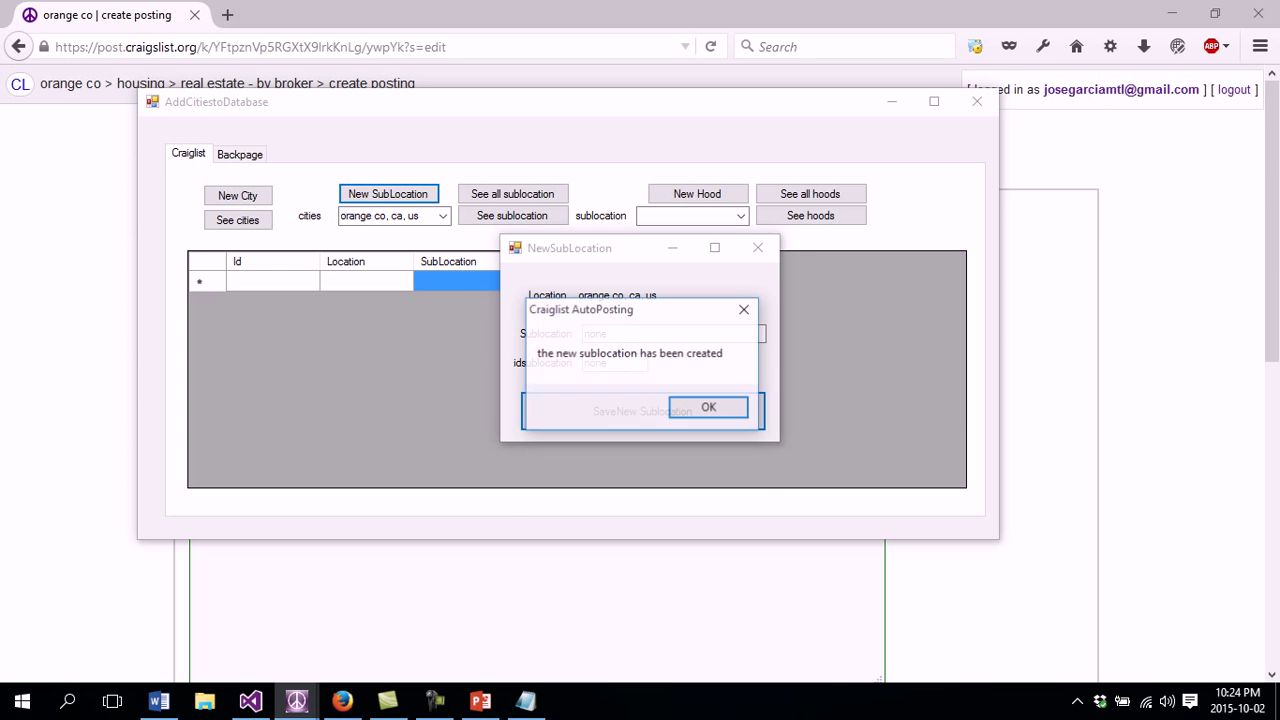
pyautogui.click(709, 407)
pyautogui.press('Return')
pyautogui.click(758, 247)
# - Refresh the sublocation list for orange co, ca, us and check the new entry's SubLocation value
pyautogui.click(512, 215)
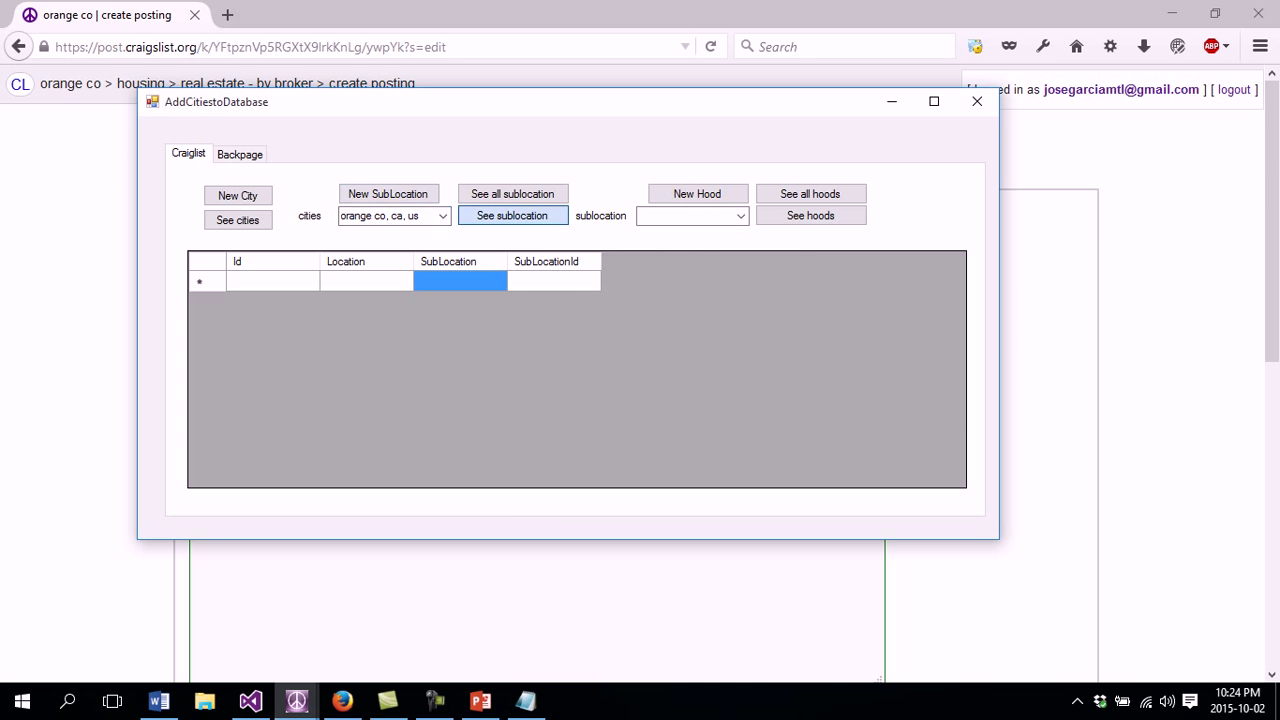
pyautogui.click(460, 282)
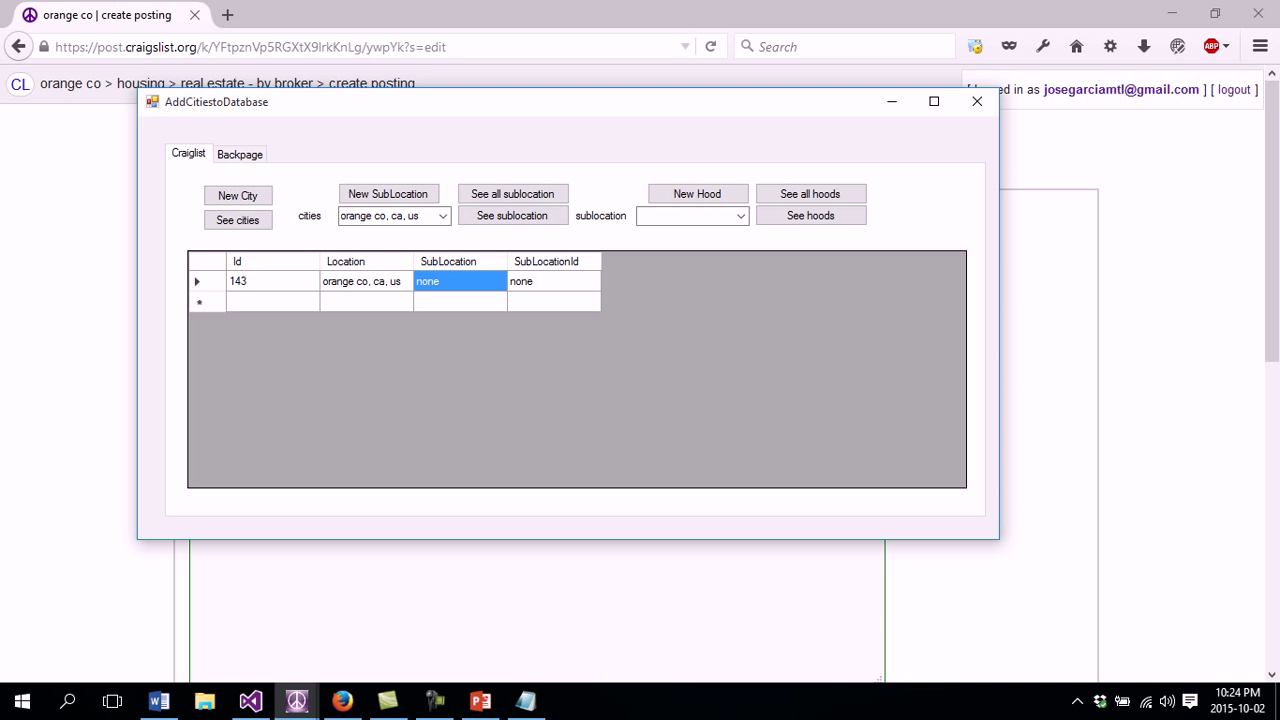
pyautogui.click(460, 282)
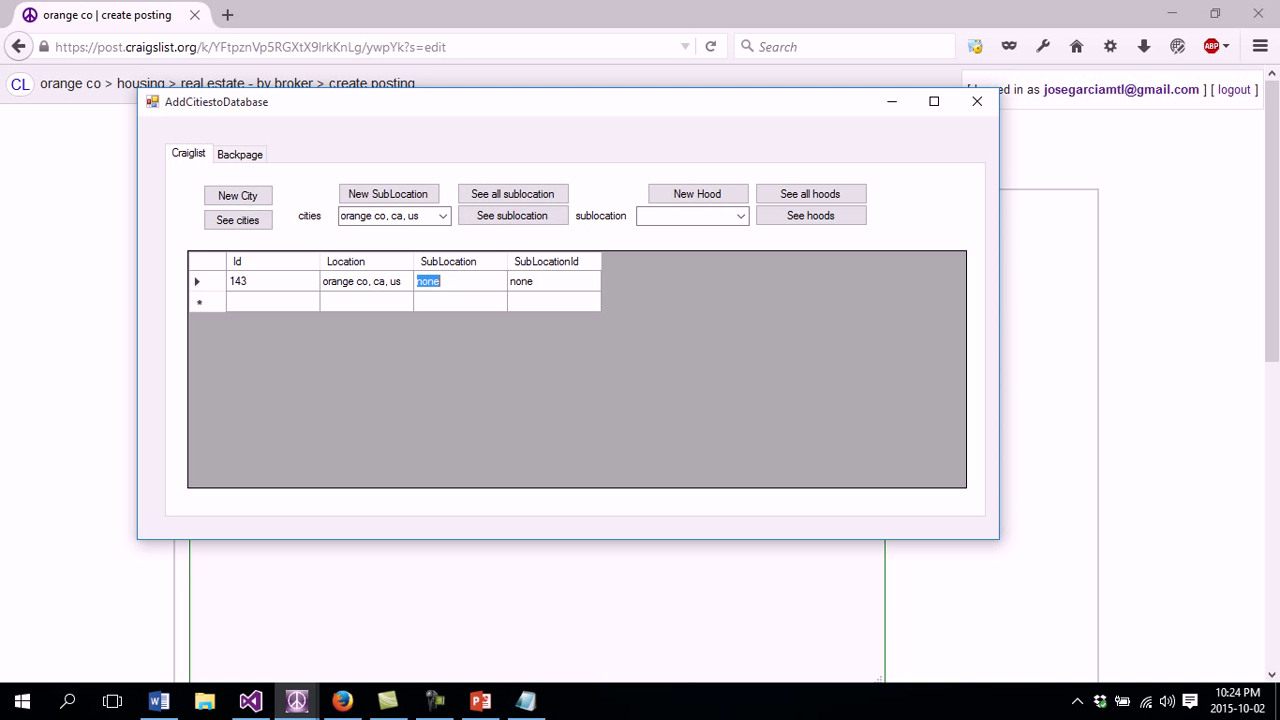
pyautogui.click(366, 282)
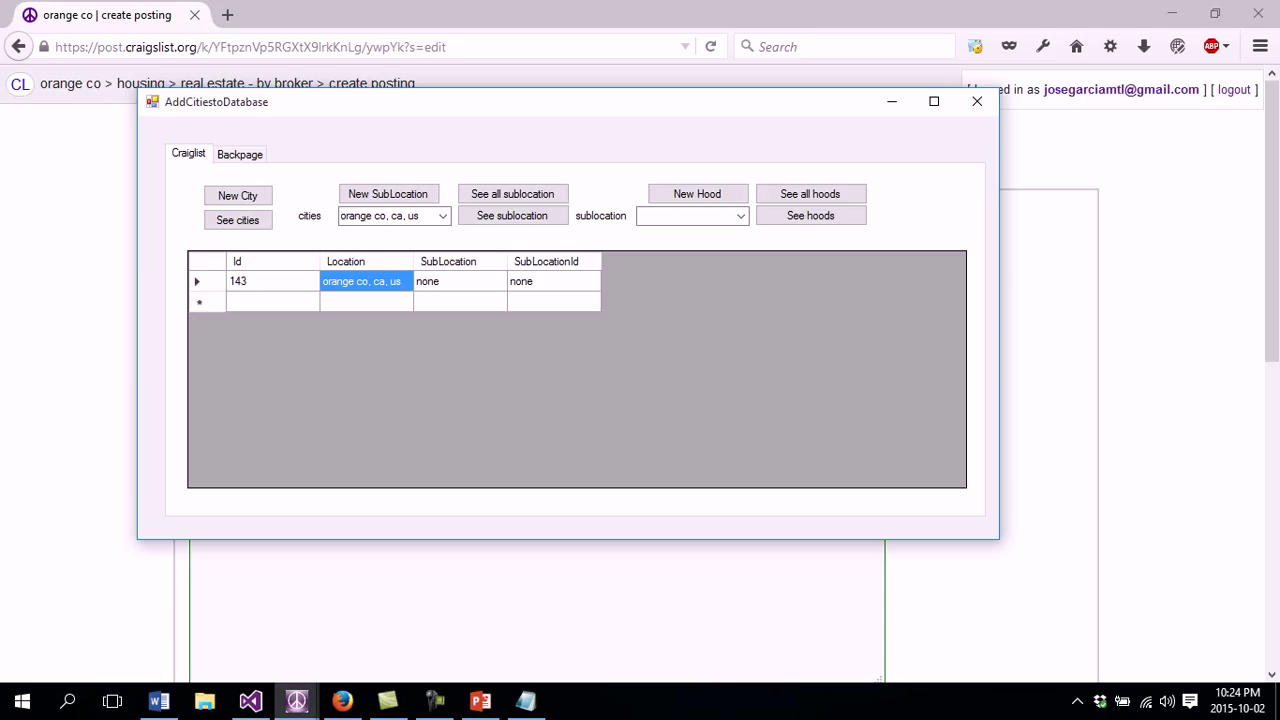
pyautogui.click(460, 282)
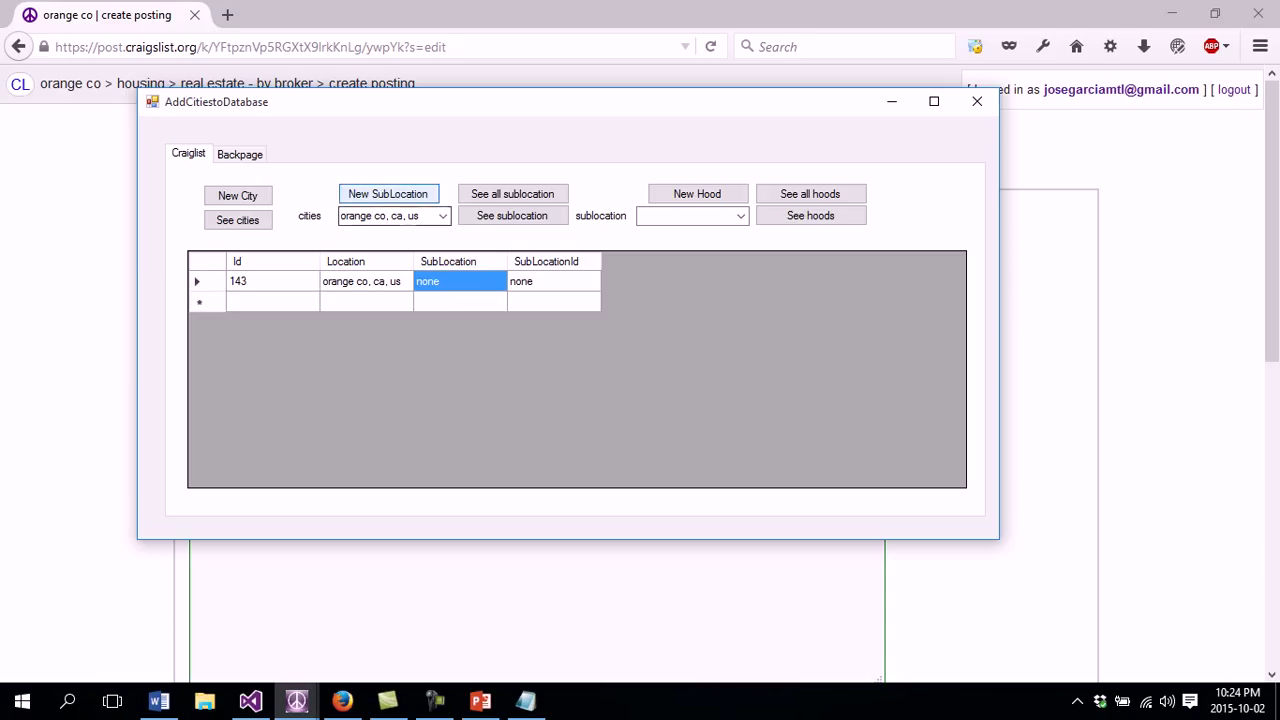
pyautogui.click(388, 194)
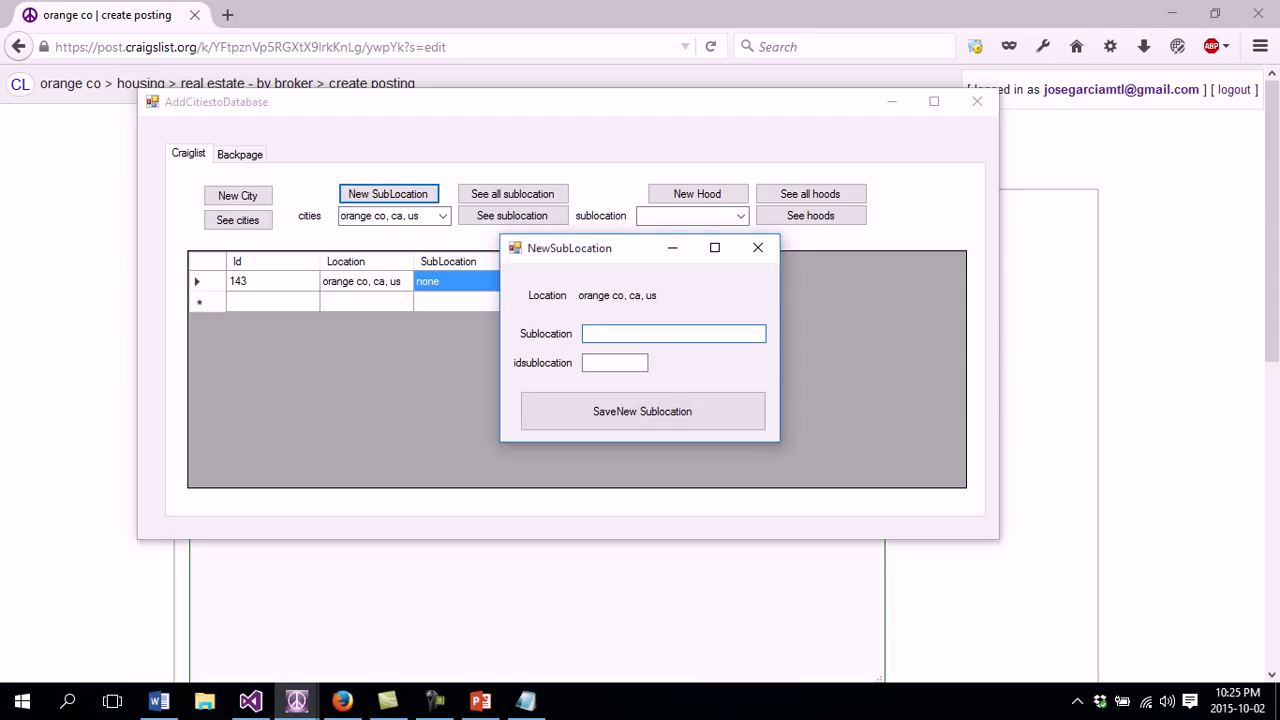
pyautogui.click(614, 363)
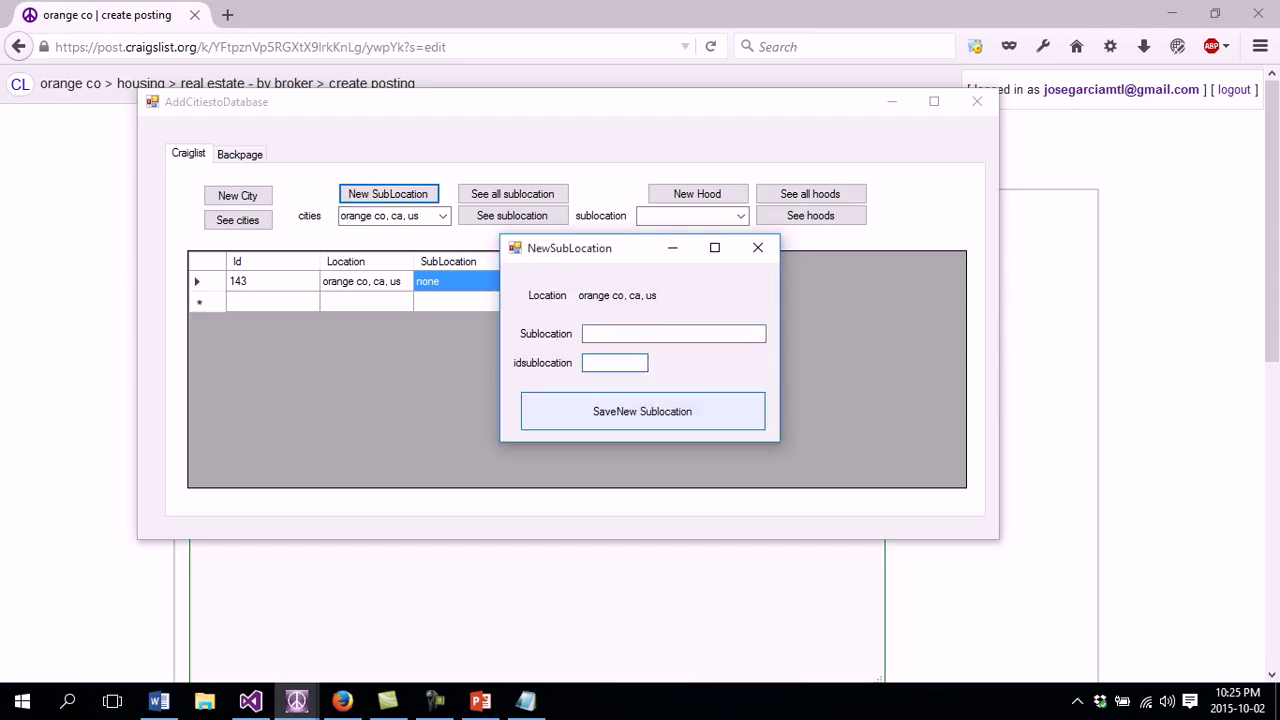
pyautogui.click(758, 247)
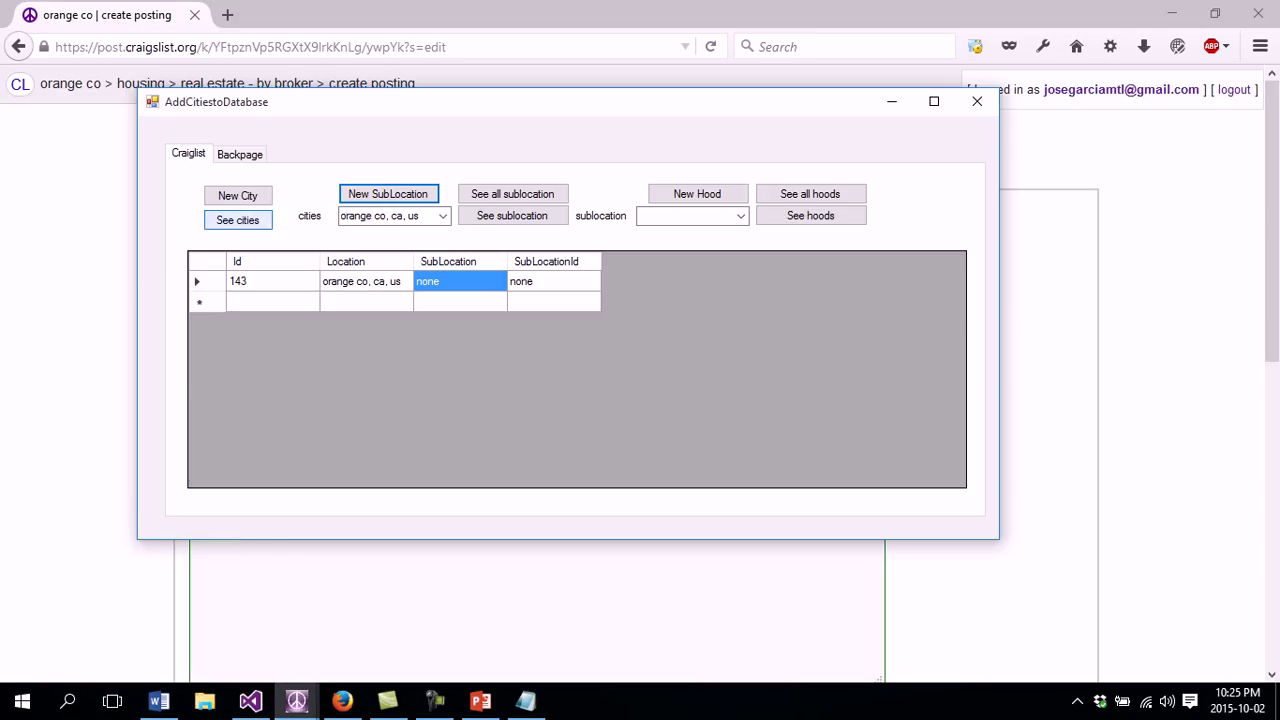
# - Look through the stored cities and check Los Angeles, the next city to cover, in the Word document's list
pyautogui.click(238, 220)
pyautogui.click(365, 364)
pyautogui.moveTo(958, 275); pyautogui.dragTo(958, 442)
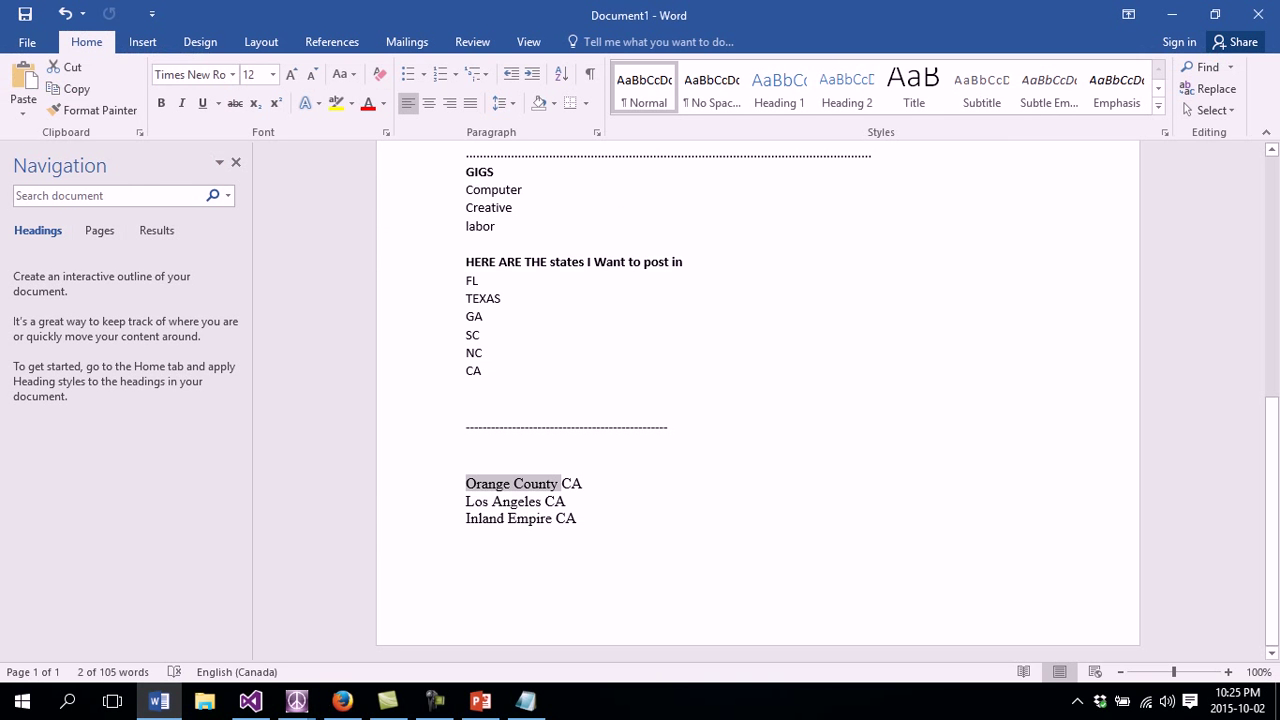
pyautogui.click(545, 502)
pyautogui.moveTo(544, 501); pyautogui.dragTo(466, 501)
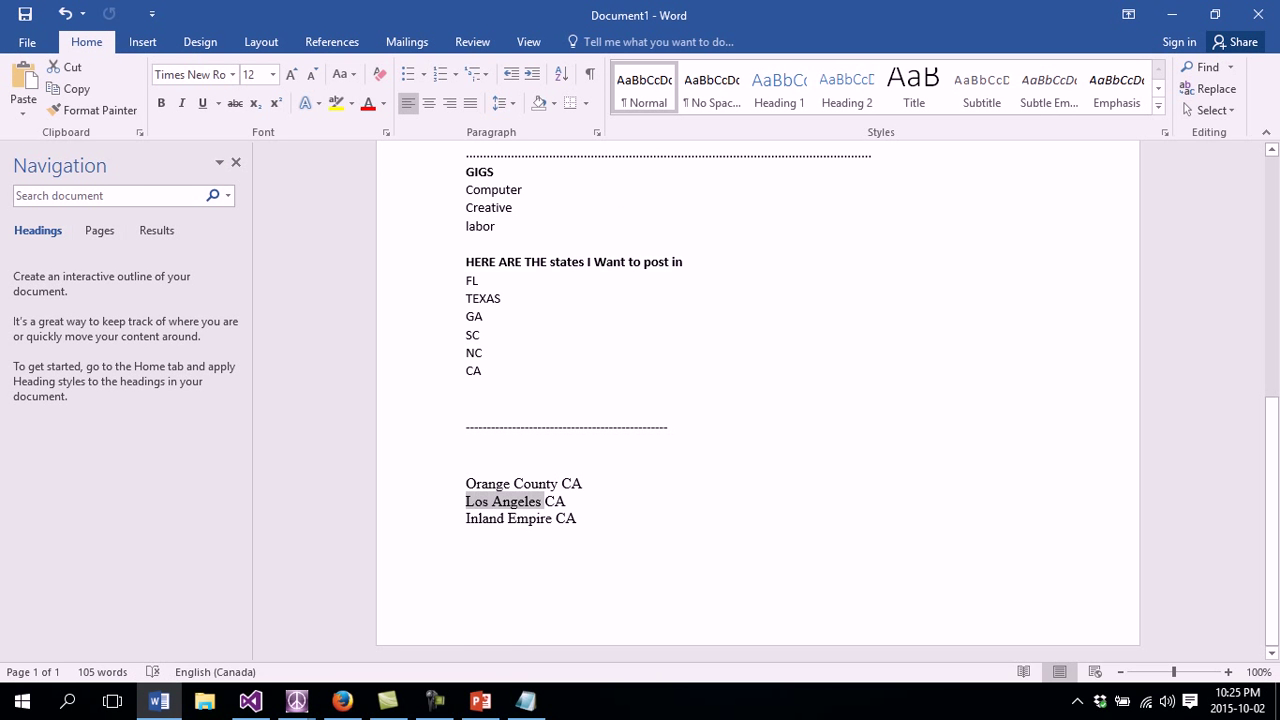
# - Switch back to AddCitiestoDatabase, choose los angeles, ca, us as the city and list its sublocations
pyautogui.click(297, 700)
pyautogui.click(398, 620)
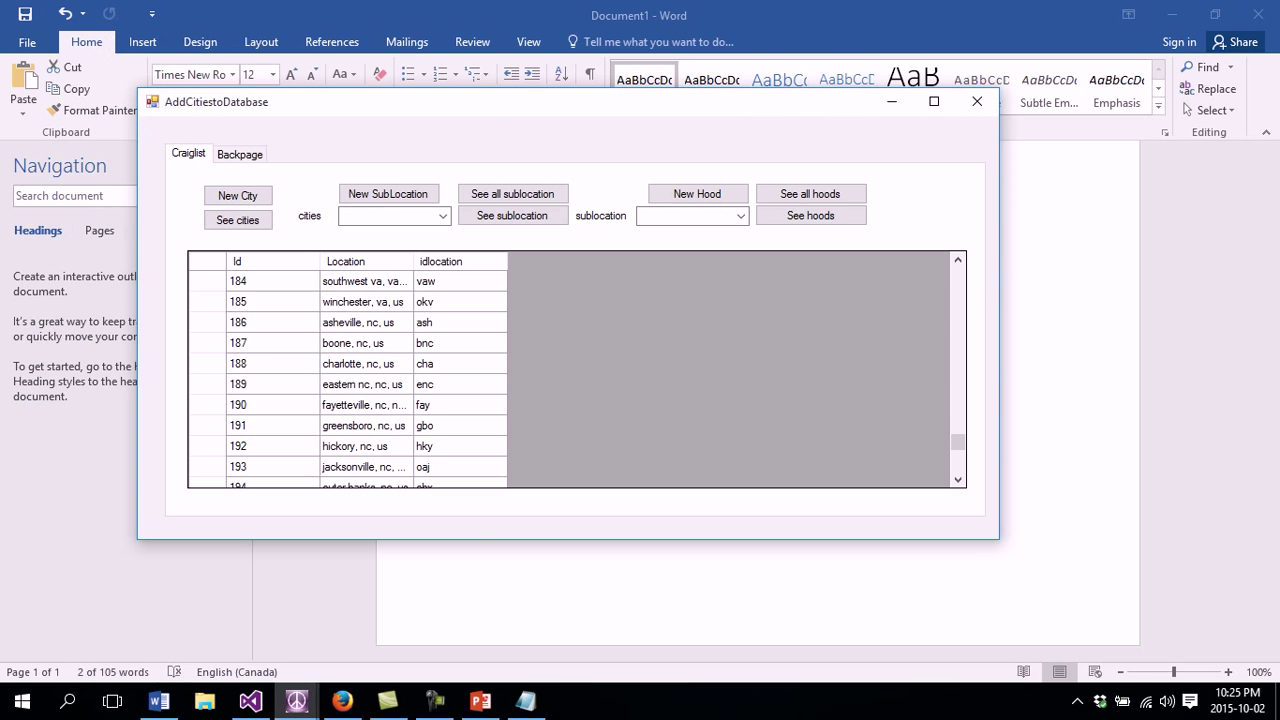
pyautogui.click(388, 216)
pyautogui.write('lo')
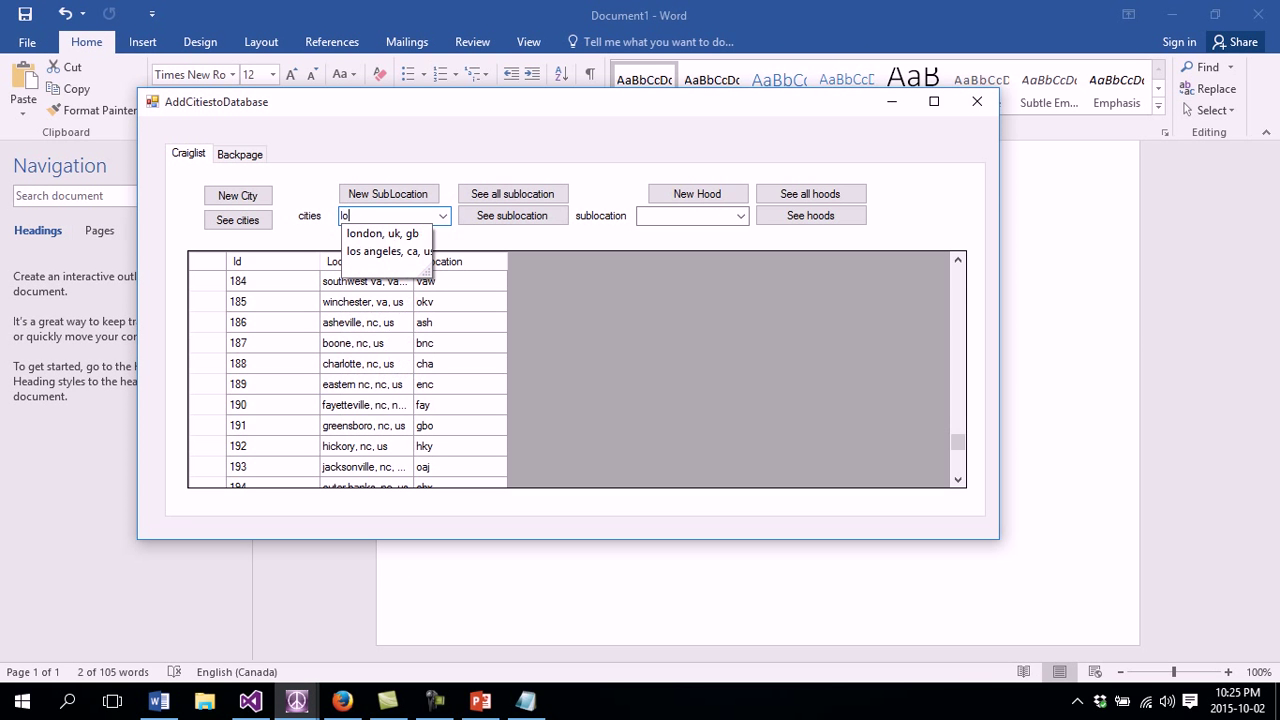
pyautogui.press('Down')
pyautogui.press('Down')
pyautogui.press('Return')
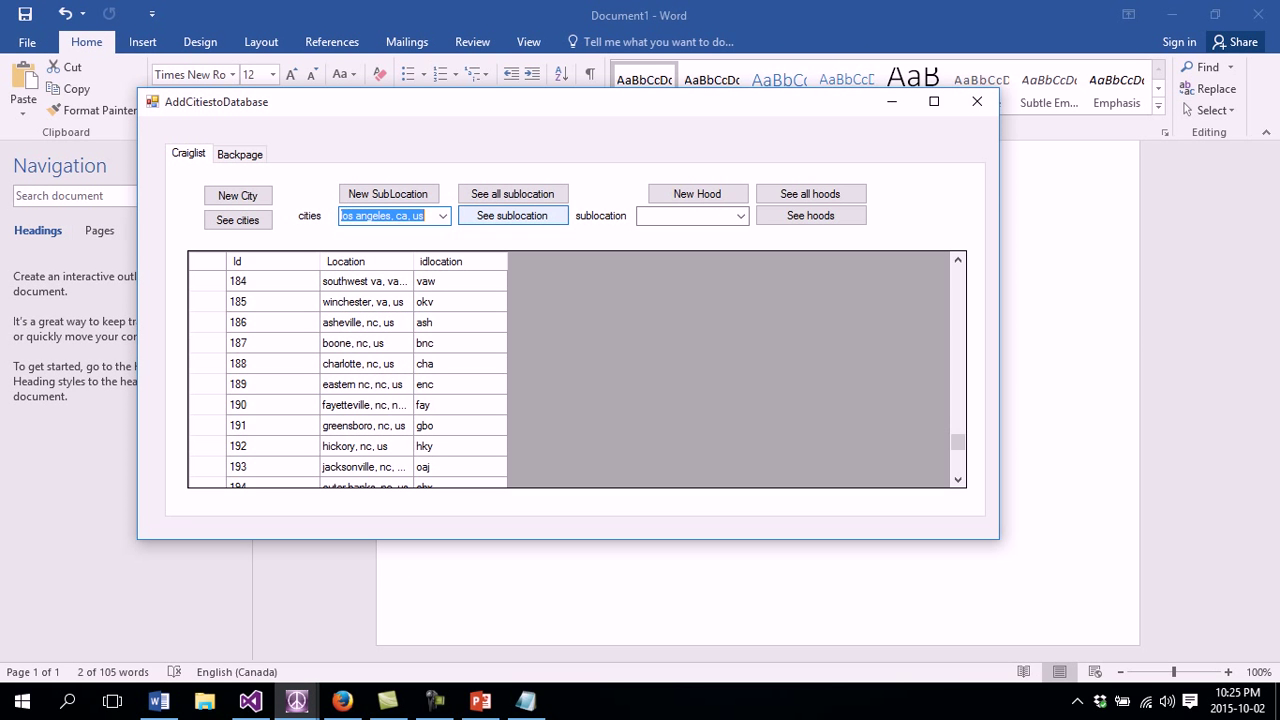
pyautogui.click(513, 216)
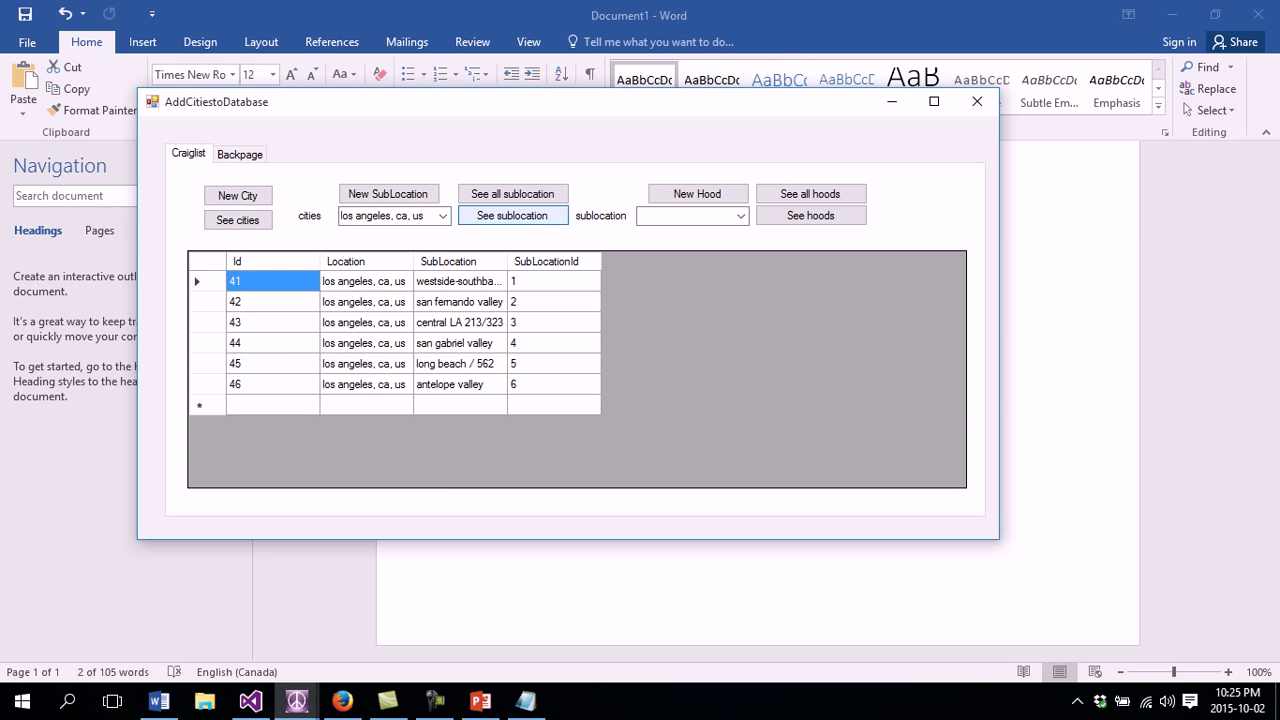
# - Examine the SubLocation names and Location value stored for los angeles, ca, us
pyautogui.click(460, 302)
pyautogui.click(468, 281)
pyautogui.click(462, 323)
pyautogui.click(460, 384)
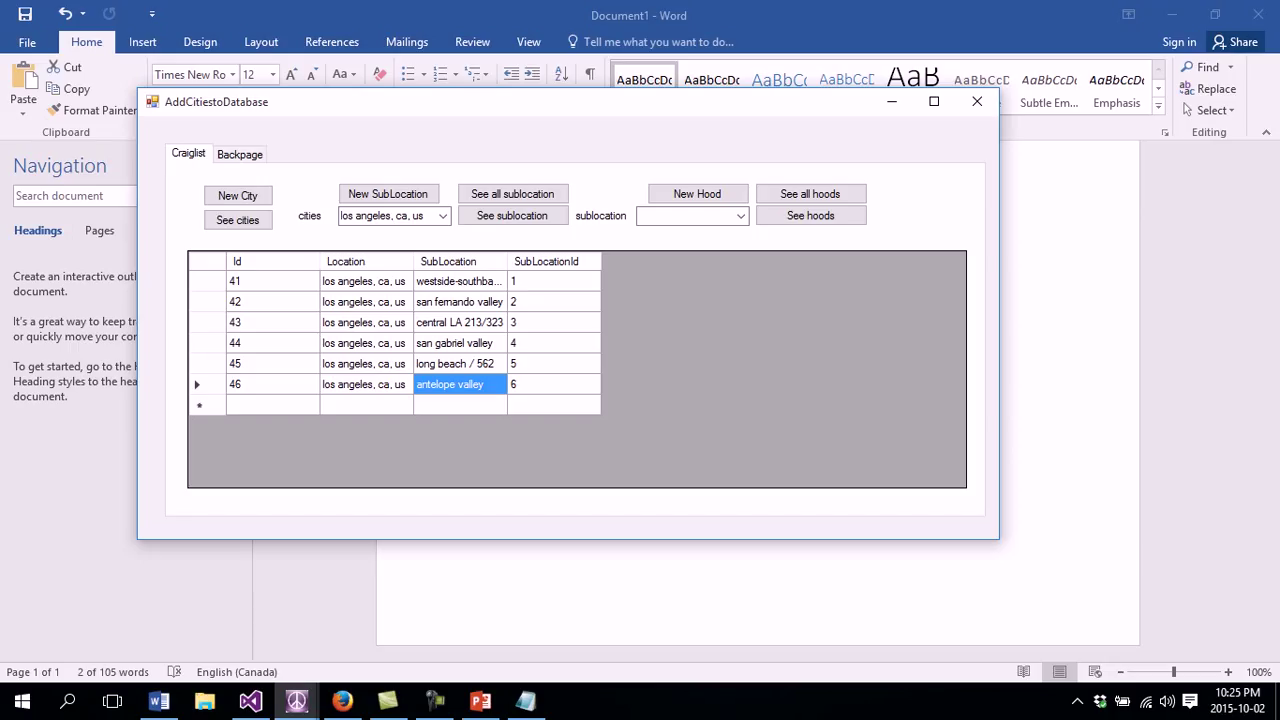
pyautogui.click(366, 282)
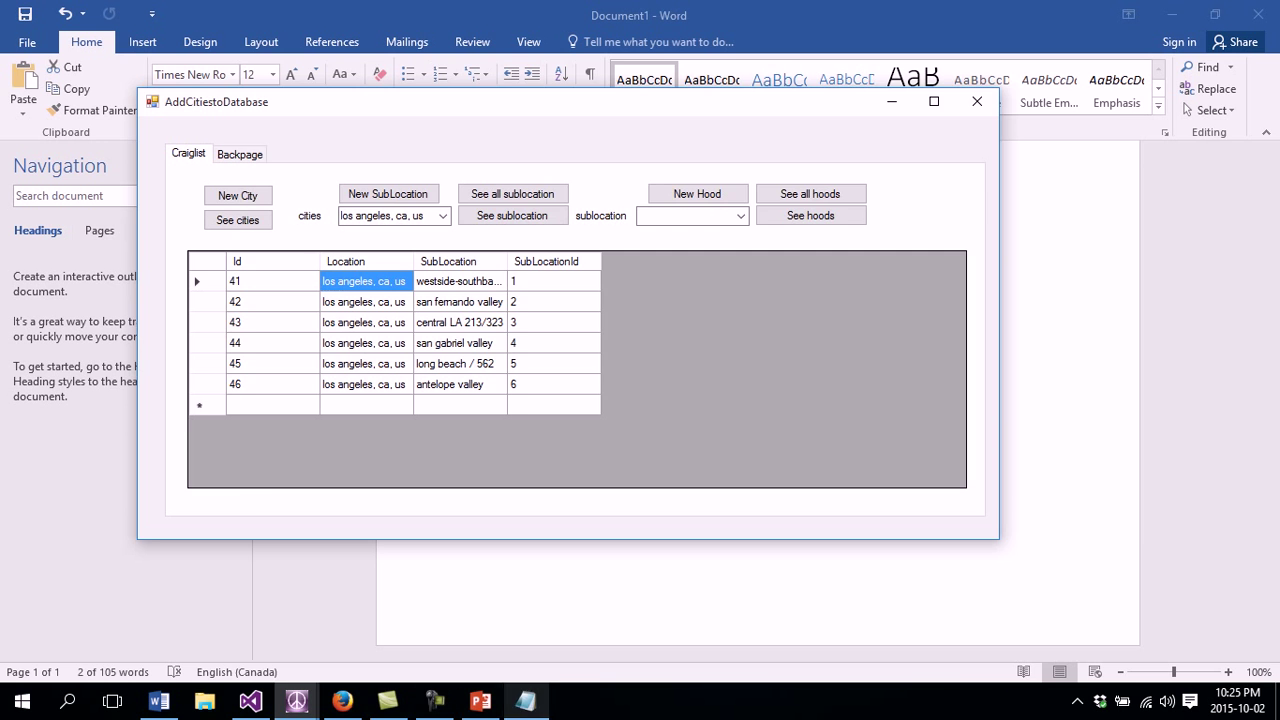
# - Switch to Notepad and find the los angeles, ca, us entry with its city code
pyautogui.click(526, 700)
pyautogui.click(534, 429)
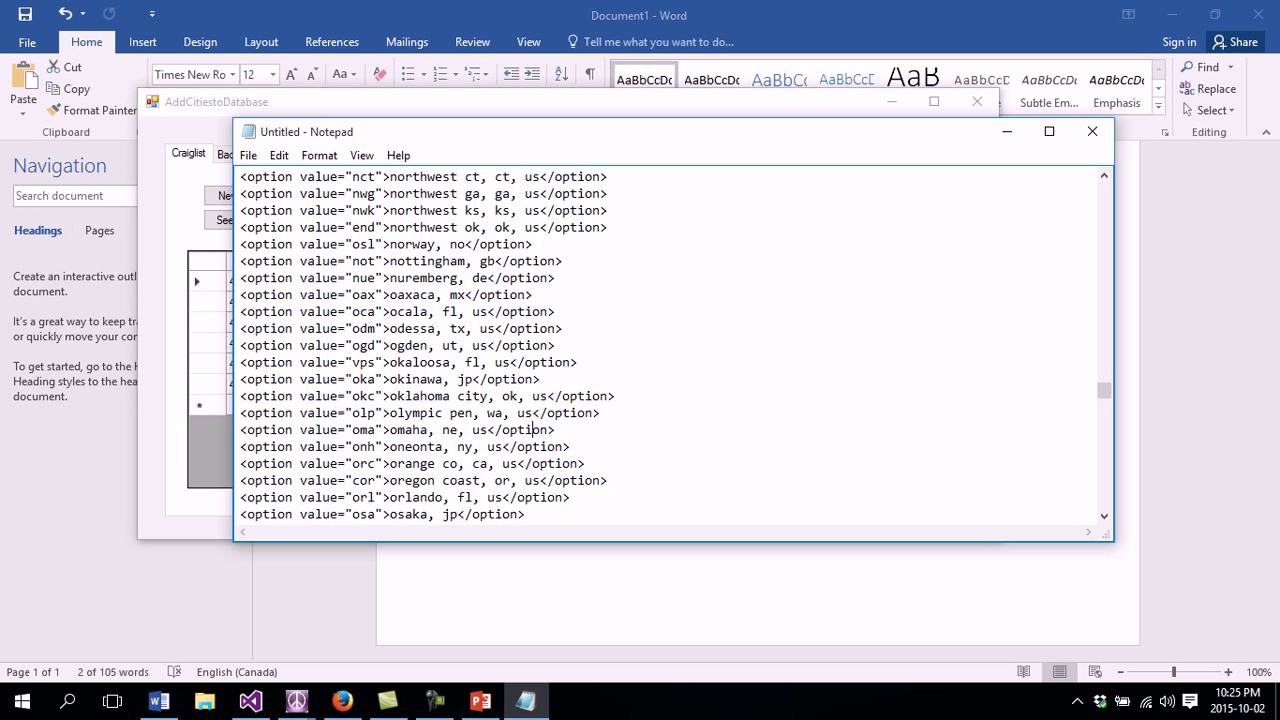
pyautogui.moveTo(1104, 390); pyautogui.dragTo(1104, 347)
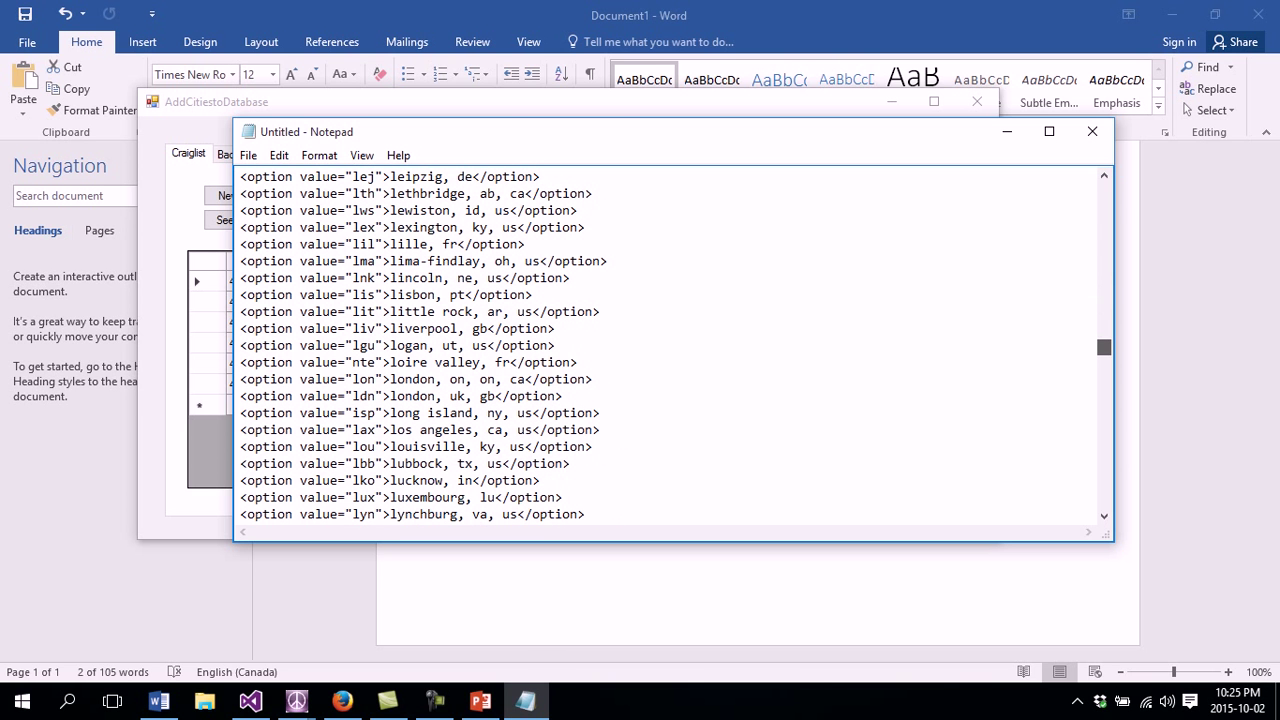
pyautogui.moveTo(534, 430); pyautogui.dragTo(352, 430)
pyautogui.click(376, 430)
pyautogui.hotkey('alt', 'Tab')
# - Fill in a new city with City "los angeles, ca, us" and Cityid "lax" copied from Notepad, and close the form without creating it
pyautogui.click(234, 195)
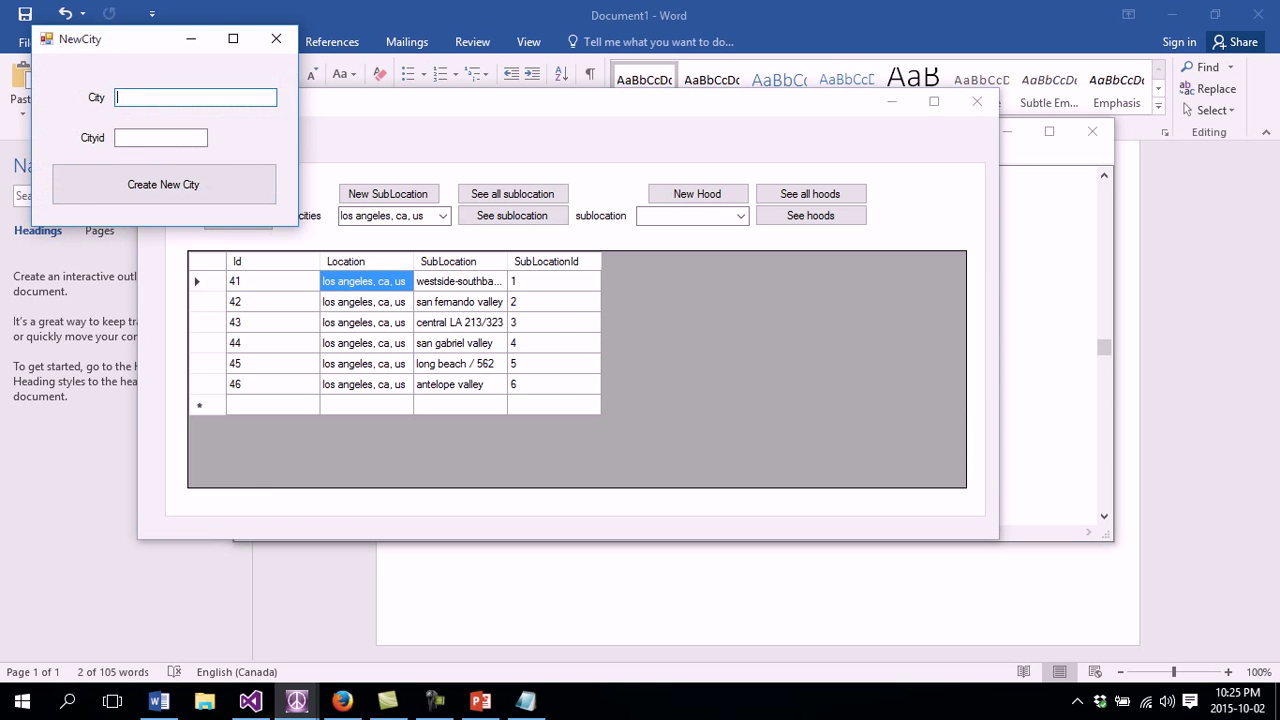
pyautogui.hotkey('alt', 'Tab')
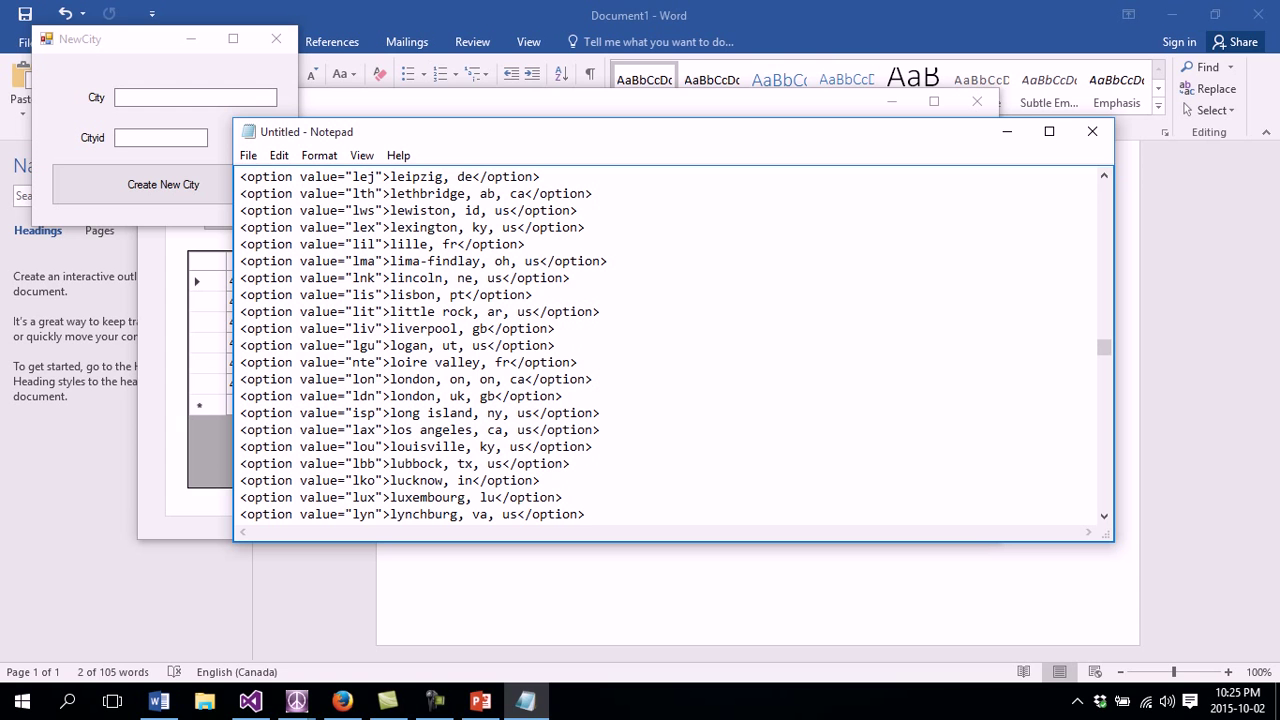
pyautogui.moveTo(534, 430); pyautogui.dragTo(390, 430)
pyautogui.hotkey('ctrl', 'c')
pyautogui.hotkey('alt', 'Tab')
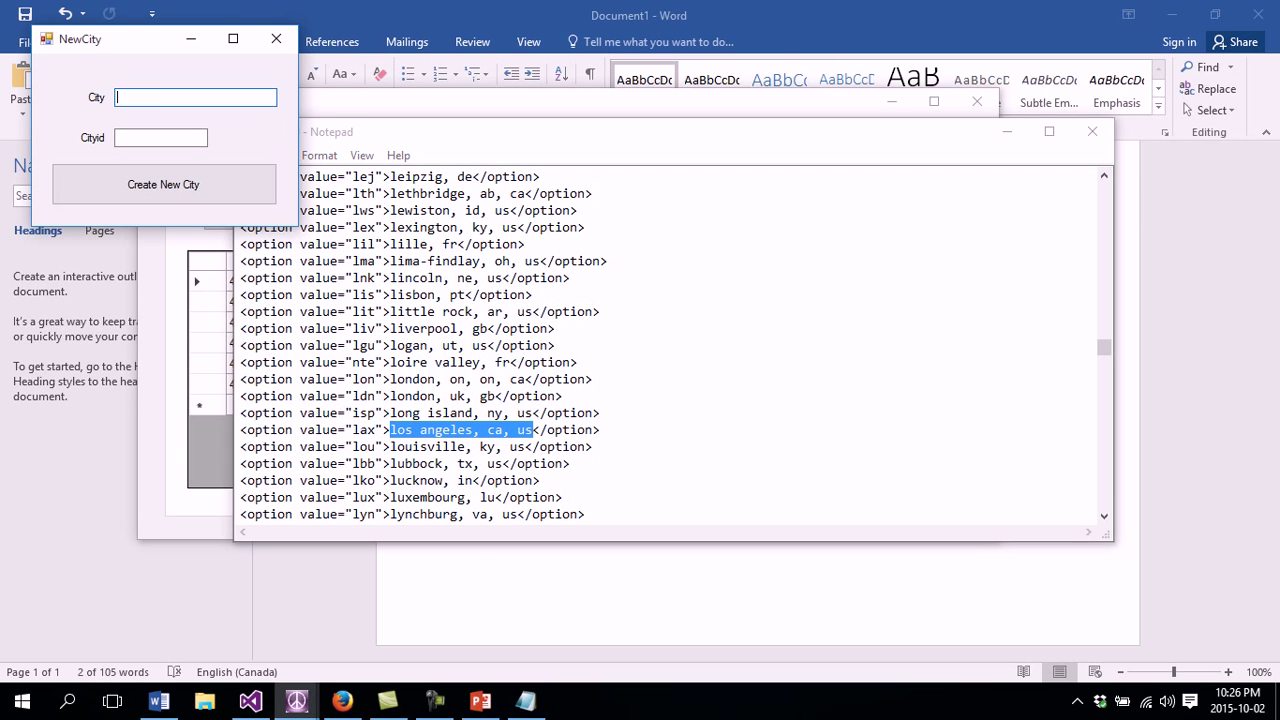
pyautogui.hotkey('ctrl', 'v')
pyautogui.doubleClick(364, 430)
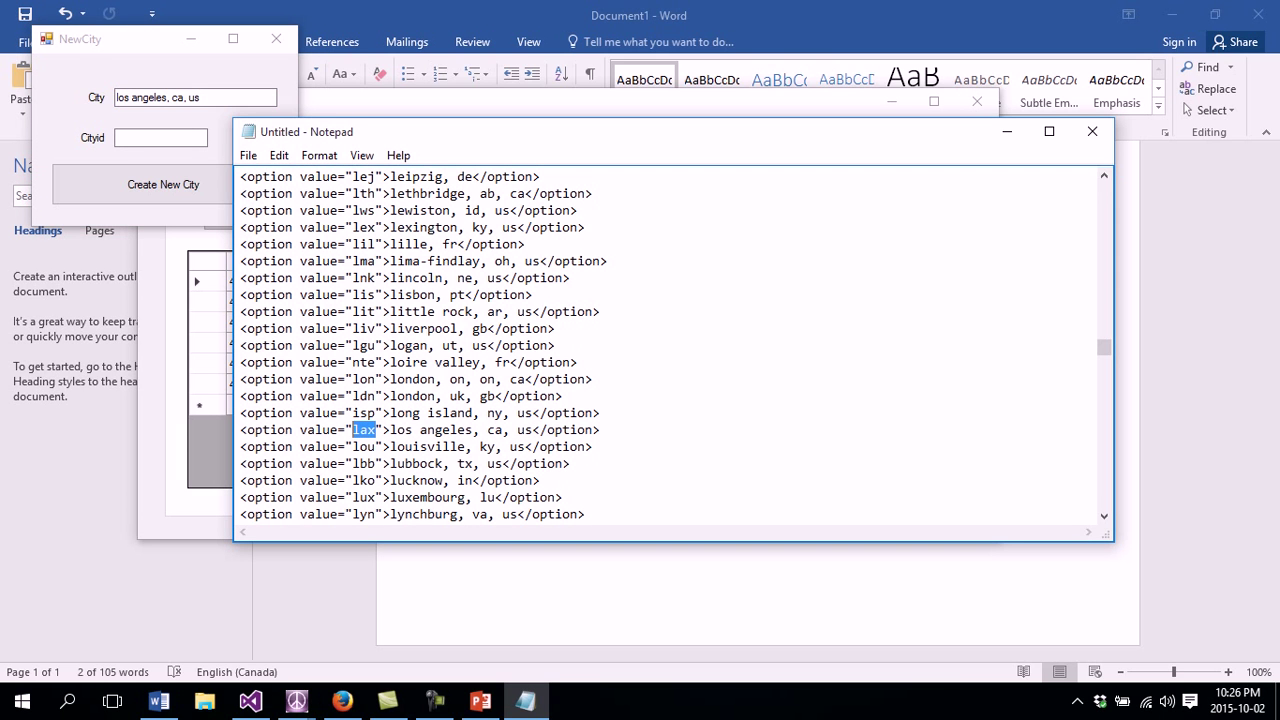
pyautogui.hotkey('ctrl', 'c')
pyautogui.click(160, 138)
pyautogui.hotkey('ctrl', 'v')
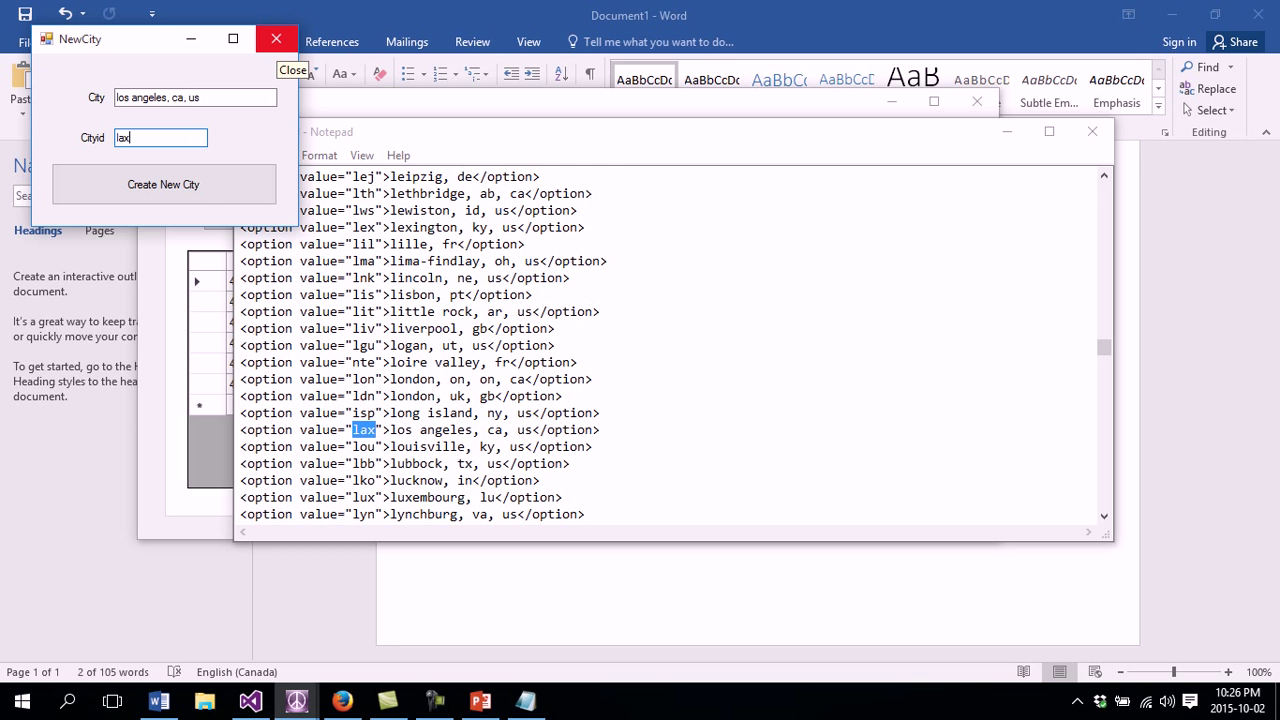
pyautogui.click(276, 39)
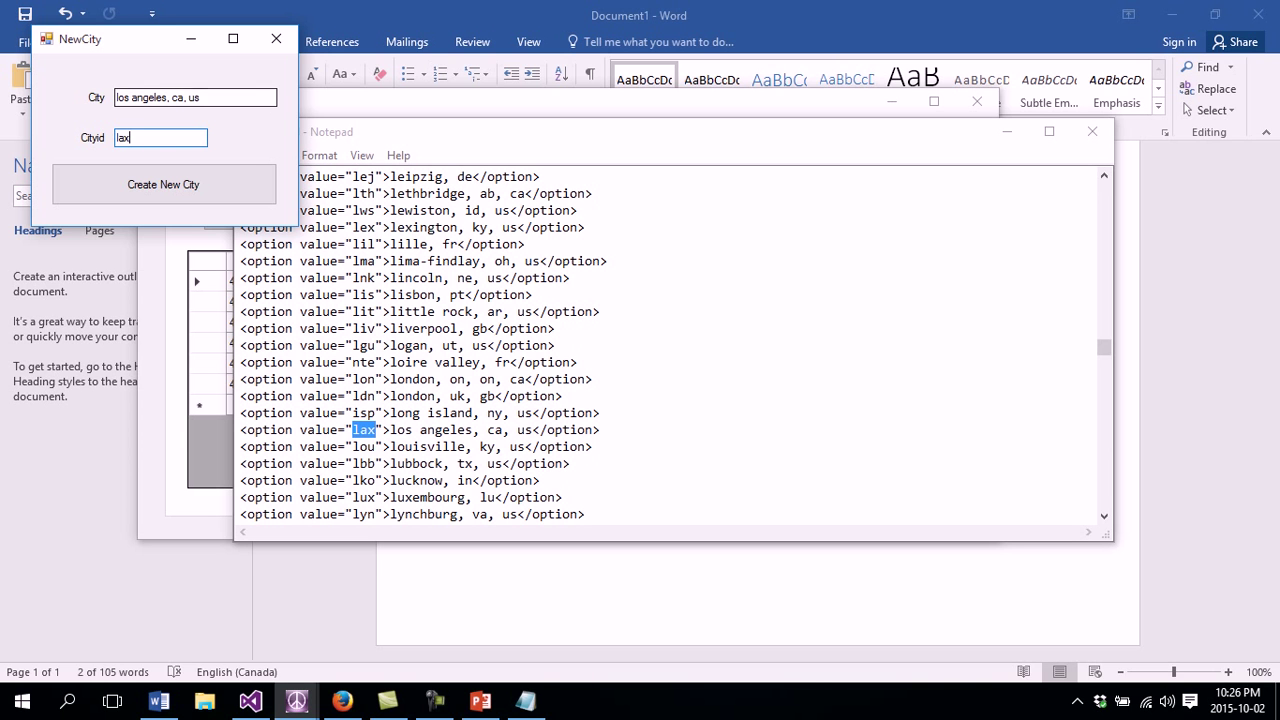
pyautogui.click(276, 38)
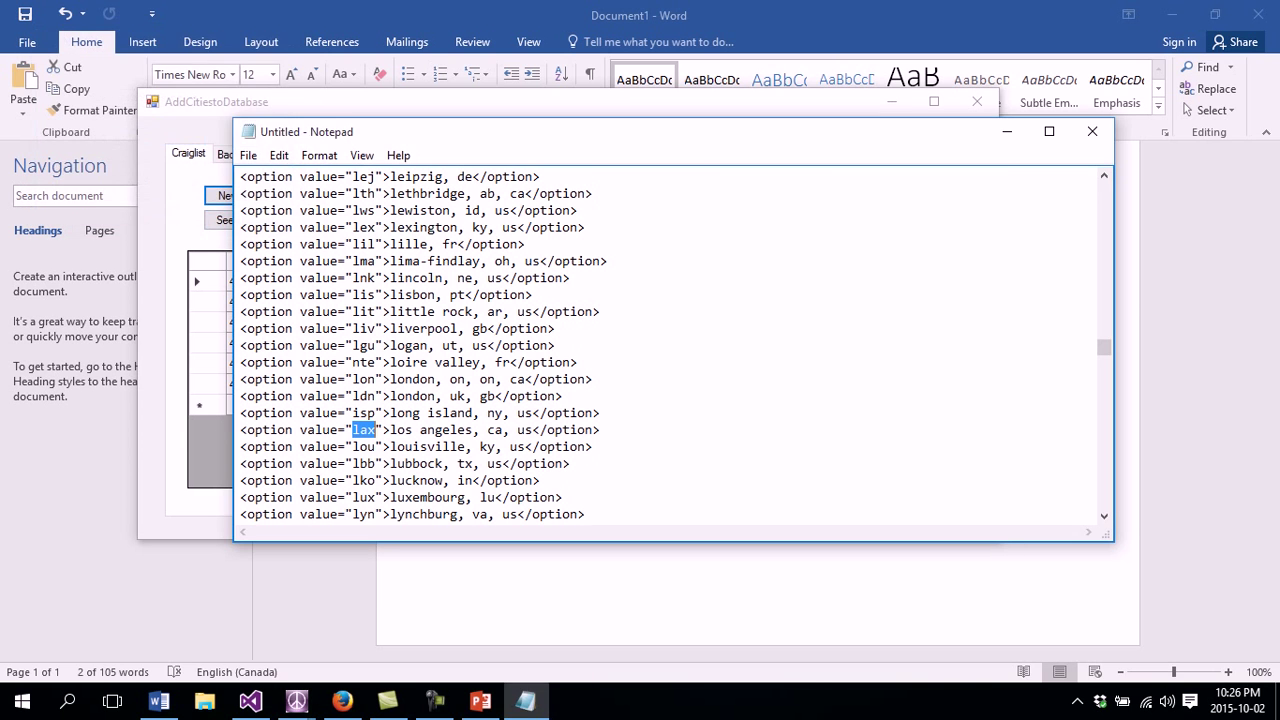
# - Fill in a new sublocation for los angeles, ca, us with Sublocation and idsublocation both "none", and close the form unsaved
pyautogui.click(365, 282)
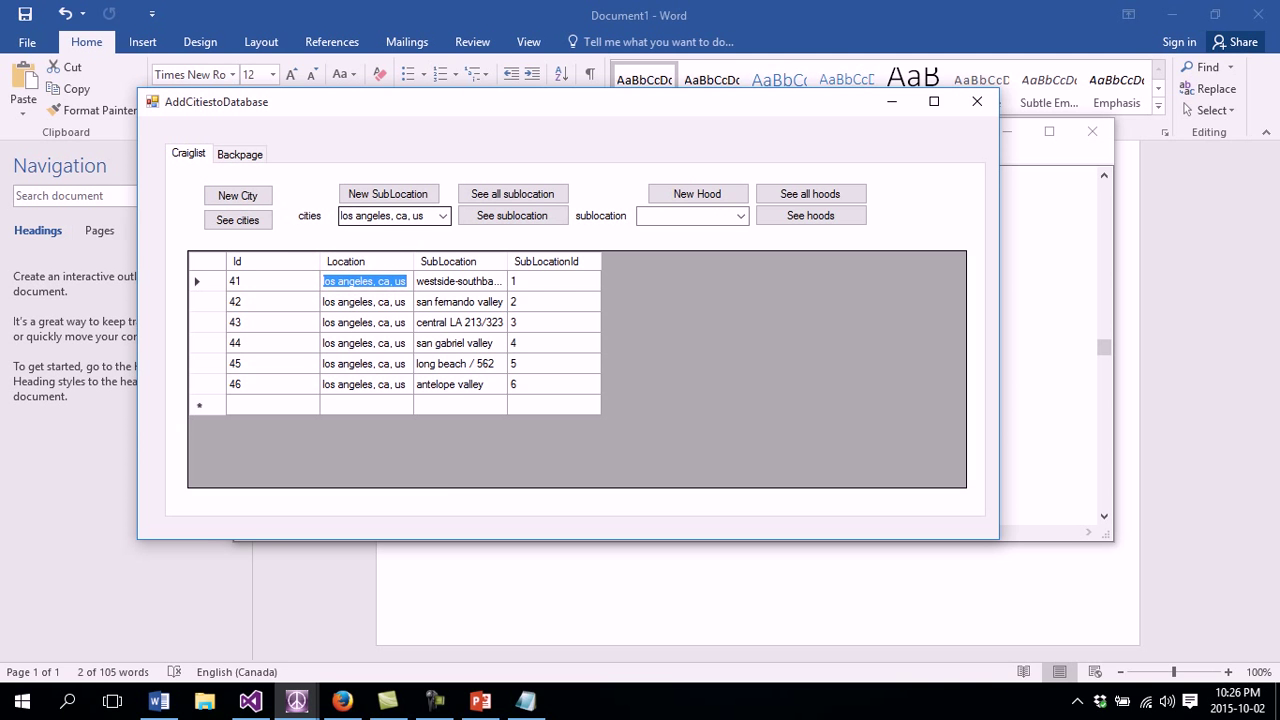
pyautogui.click(443, 216)
pyautogui.hotkey('alt', 'Down')
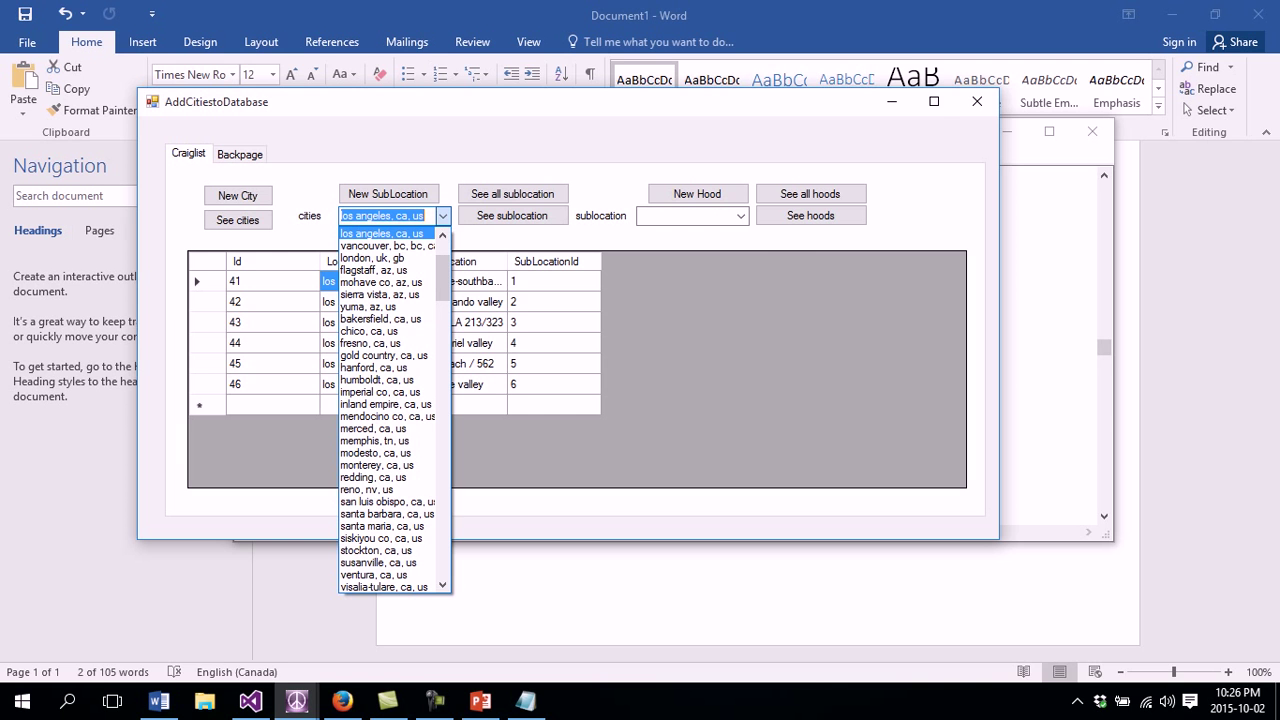
pyautogui.click(388, 194)
pyautogui.click(388, 194)
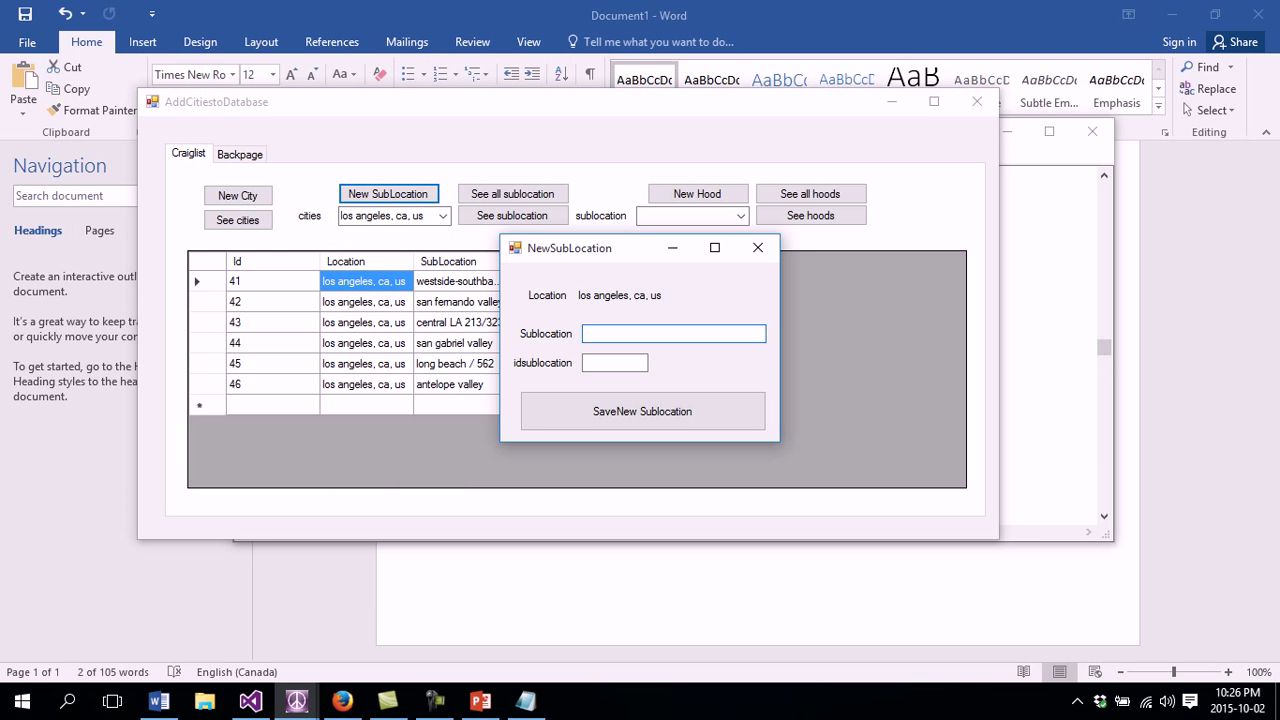
pyautogui.write('none')
pyautogui.press('Tab')
pyautogui.write('none')
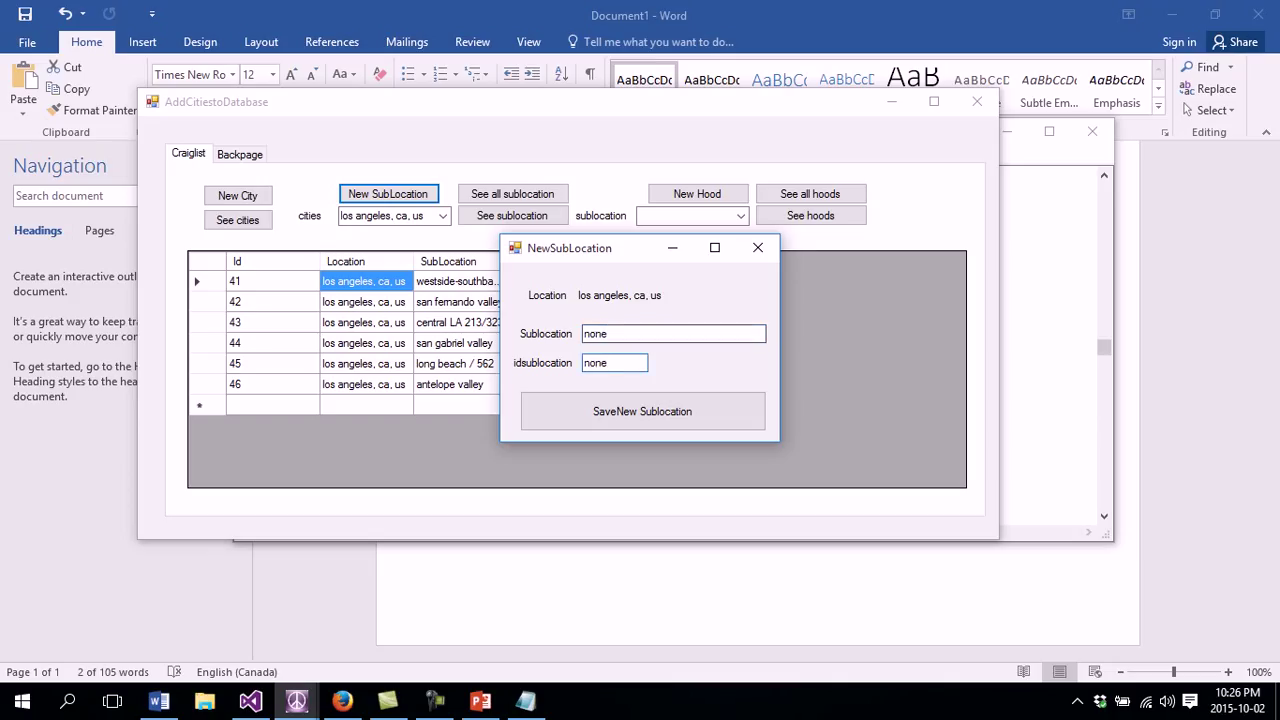
pyautogui.click(758, 247)
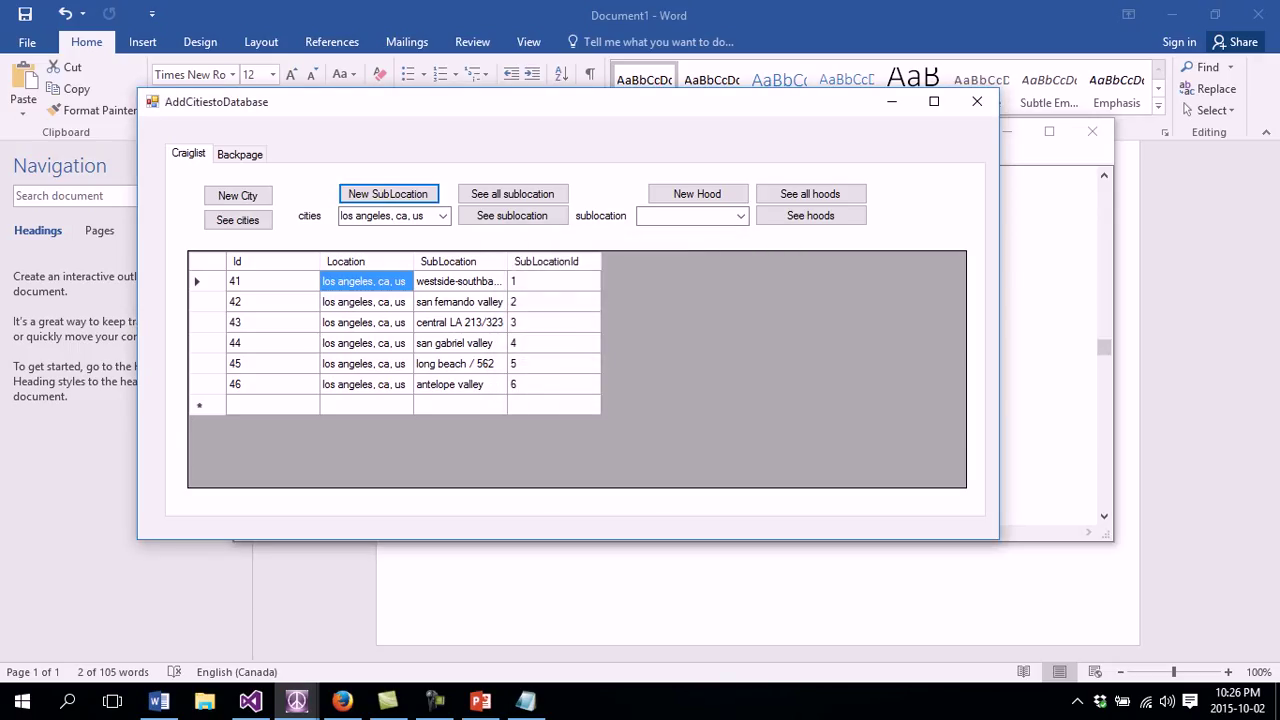
# - Examine the SubLocationId values of the Los Angeles rows and the sublocation names they belong to
pyautogui.click(554, 281)
pyautogui.click(554, 302)
pyautogui.click(554, 323)
pyautogui.click(554, 343)
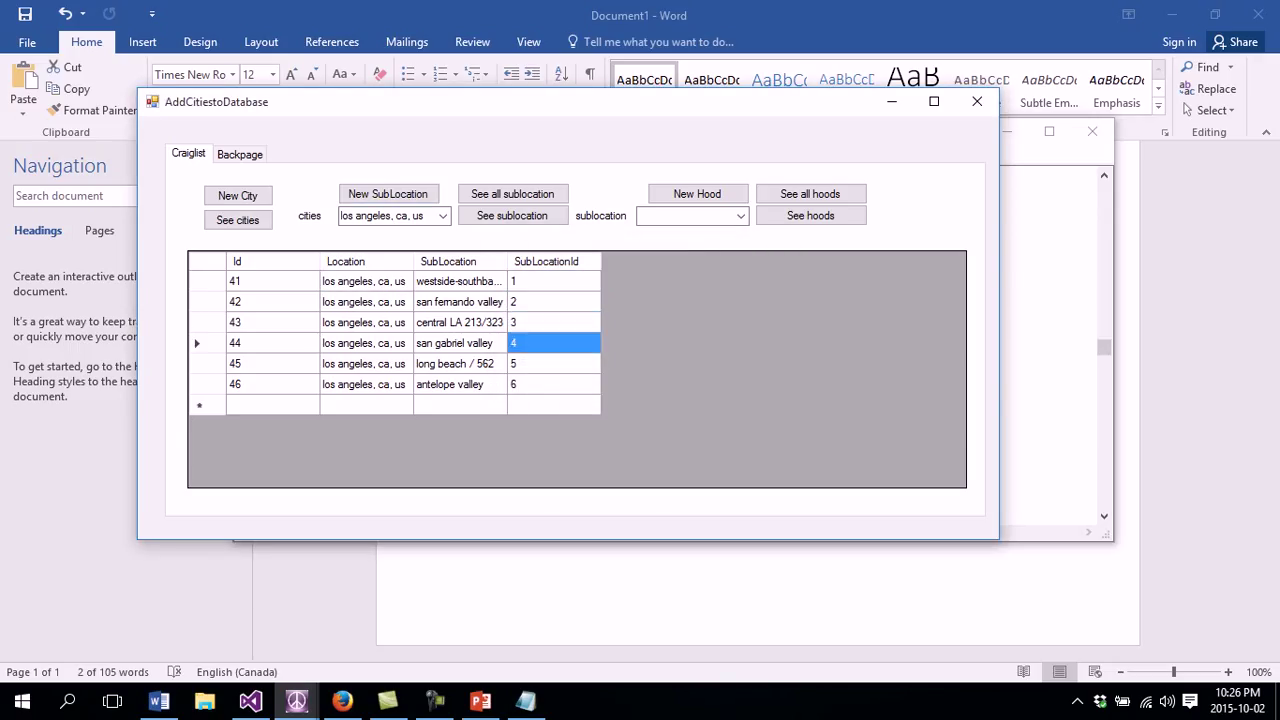
pyautogui.click(554, 364)
pyautogui.click(460, 281)
pyautogui.click(460, 302)
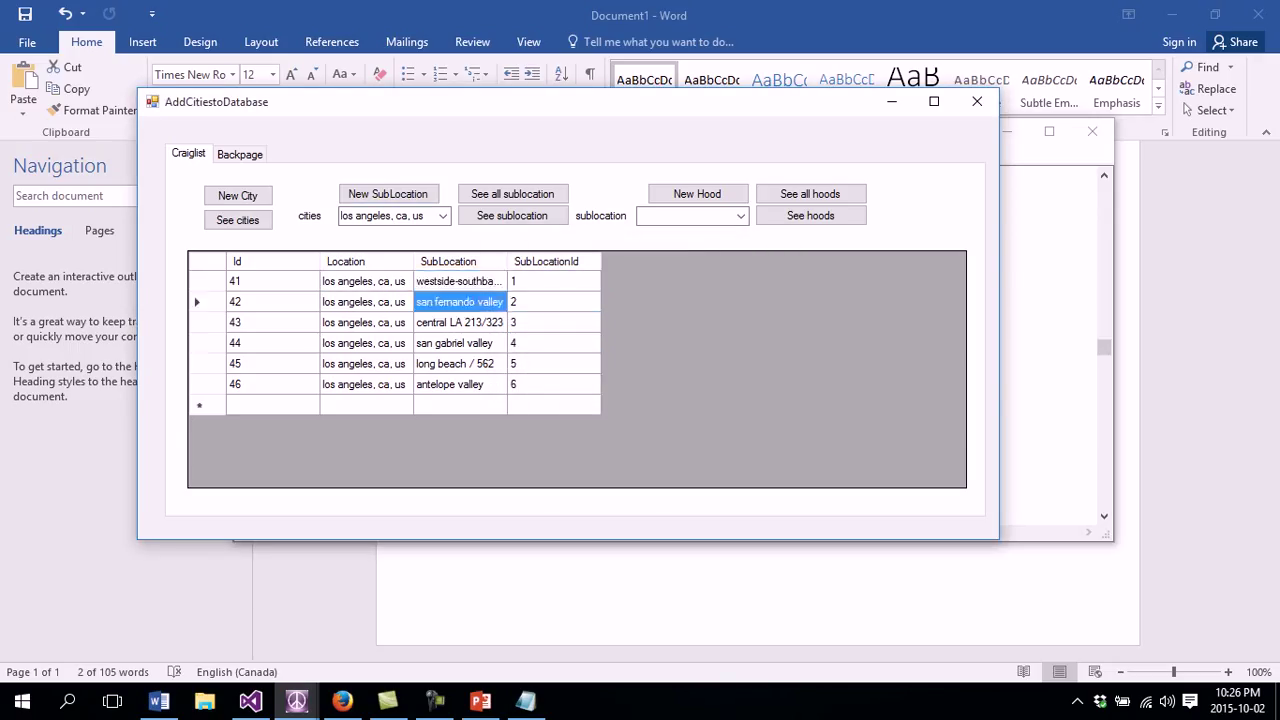
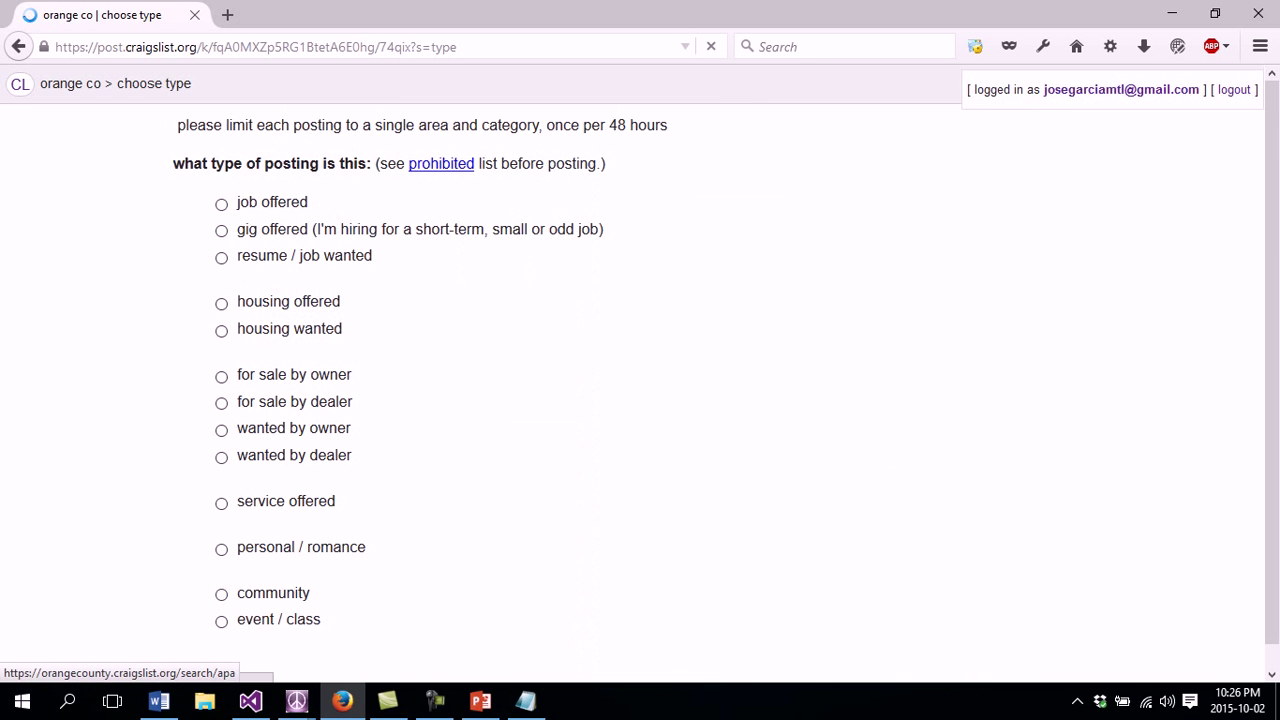
# - Return to the Craigslist account page and start a new posting in los angeles, ca, us of the type housing offered
pyautogui.click(18, 46)
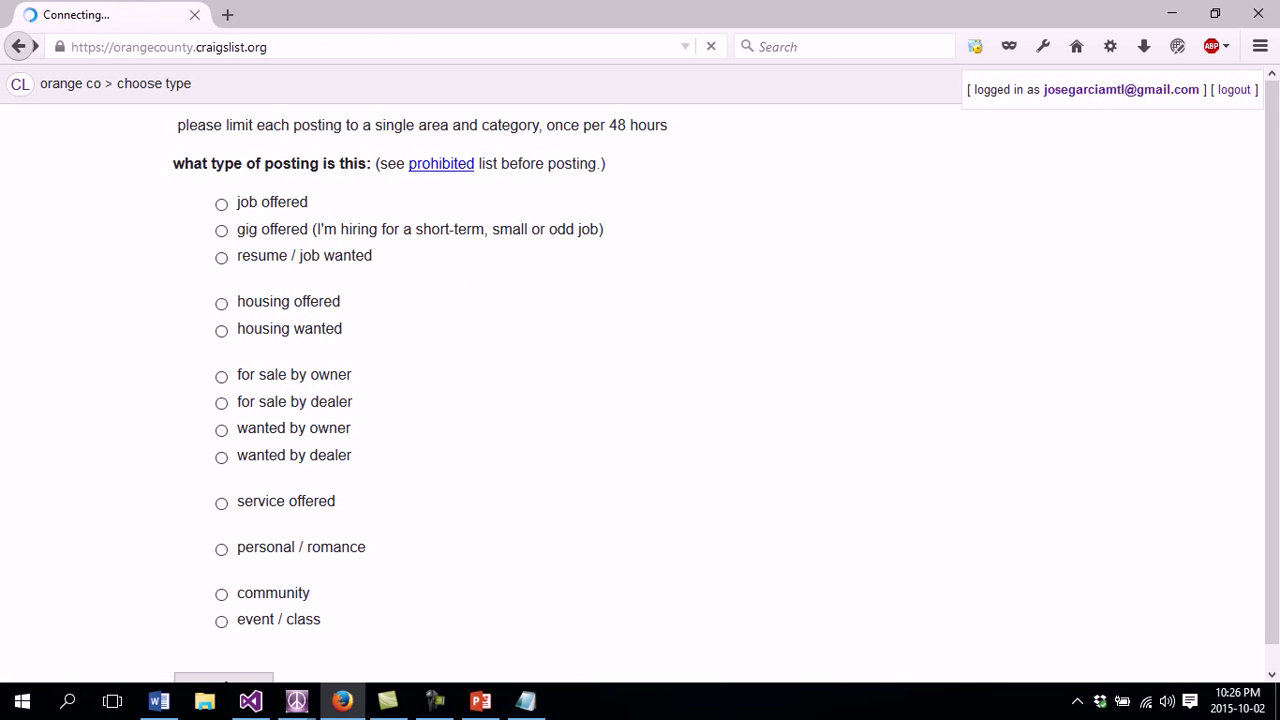
pyautogui.click(307, 166)
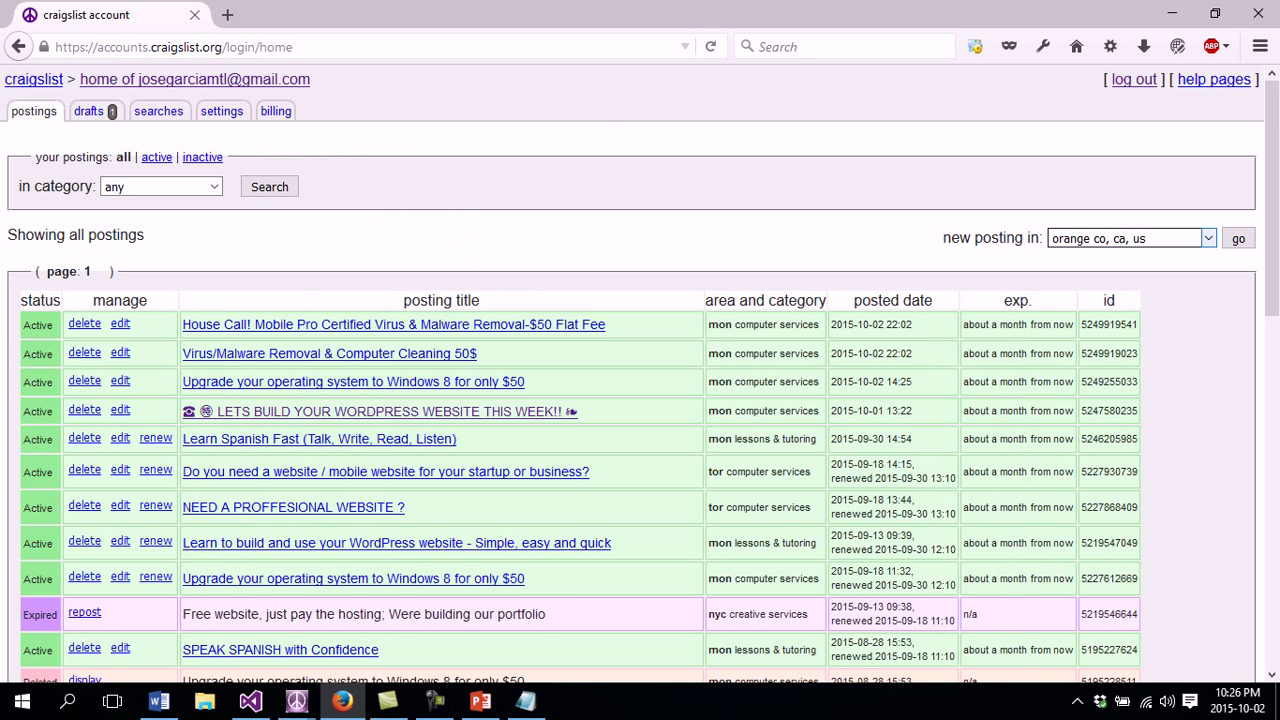
pyautogui.click(1132, 238)
pyautogui.write('los')
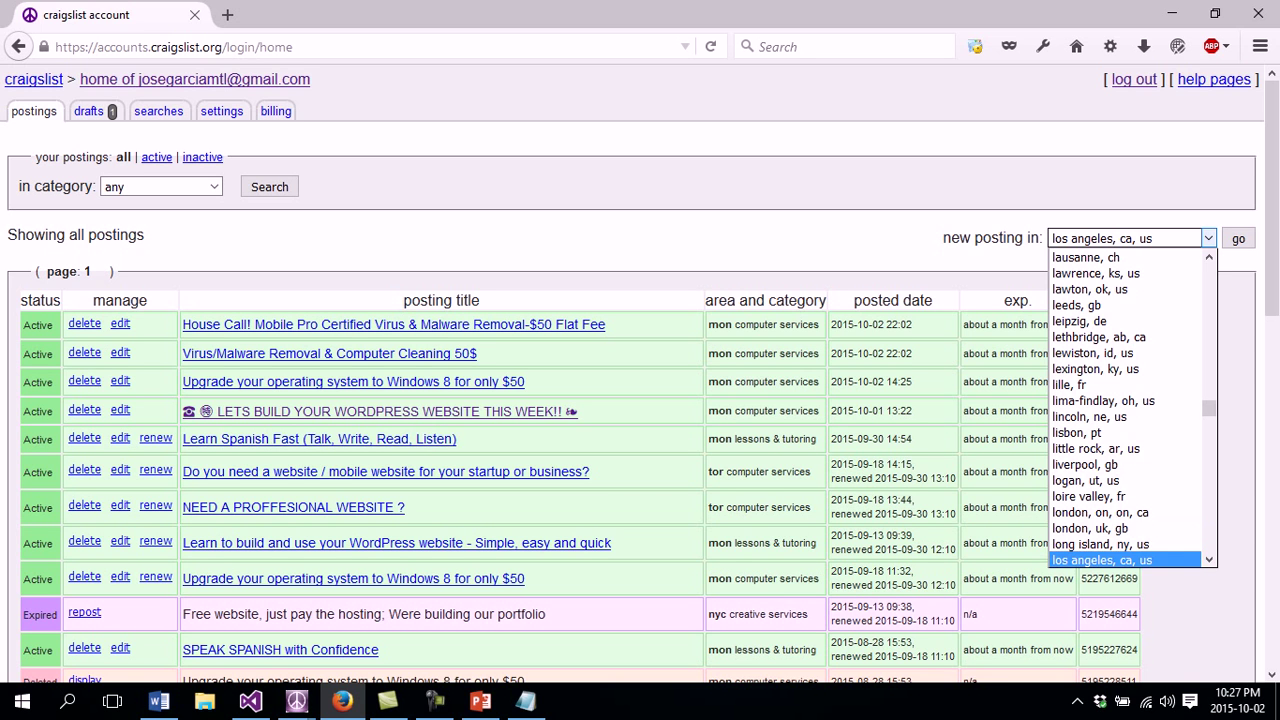
pyautogui.click(1102, 560)
pyautogui.press('Tab')
pyautogui.press('Return')
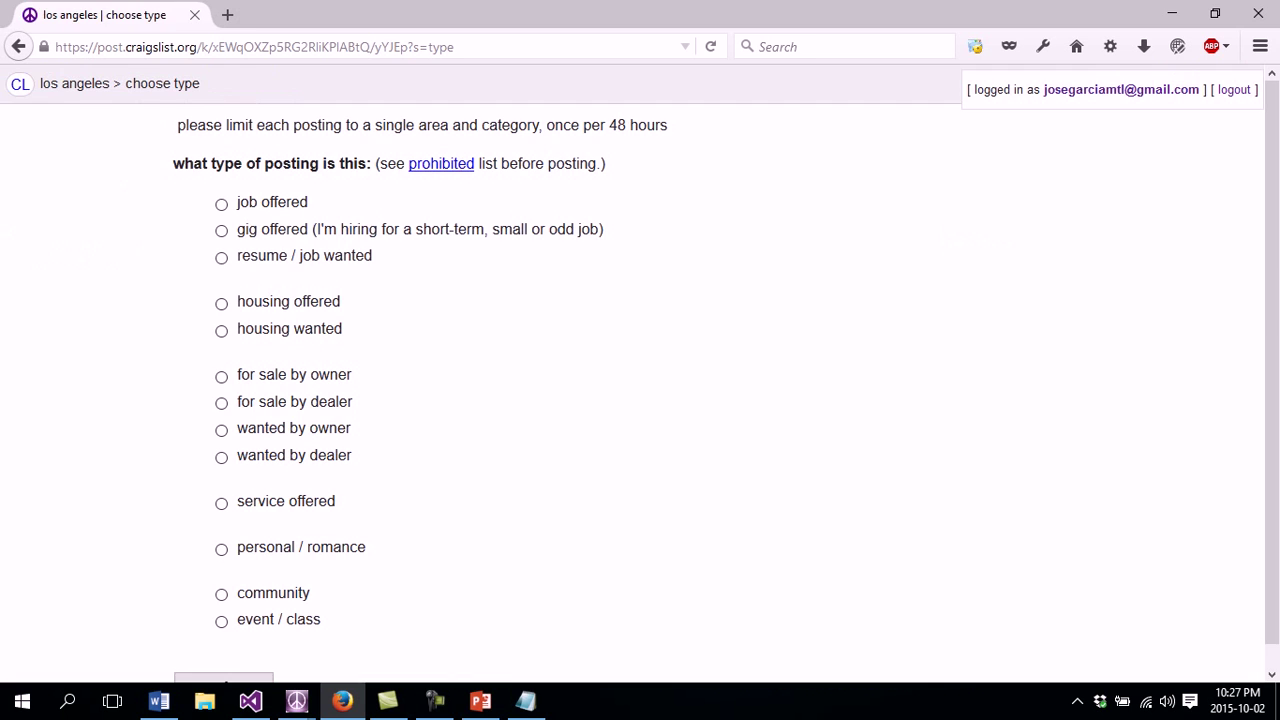
pyautogui.click(221, 304)
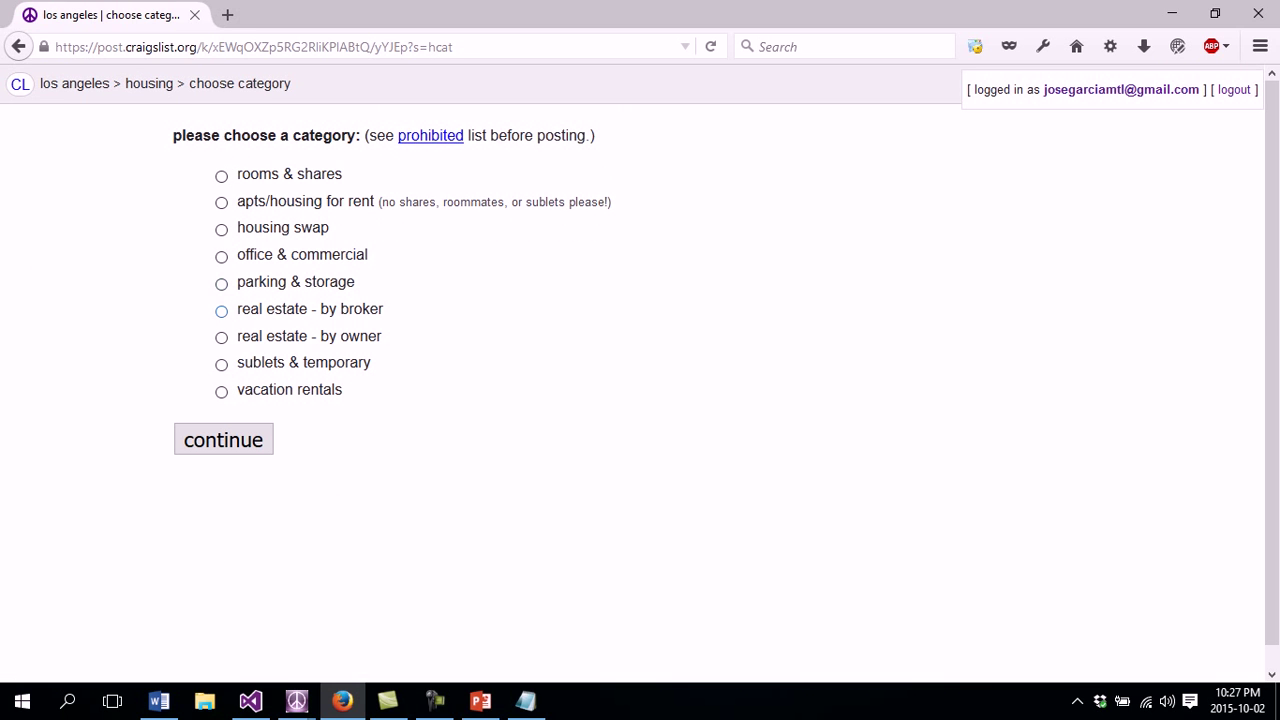
# - Choose the real estate - by broker category for the posting and open the page inspector beneath the list of Los Angeles sublocations
pyautogui.click(221, 312)
pyautogui.click(266, 457)
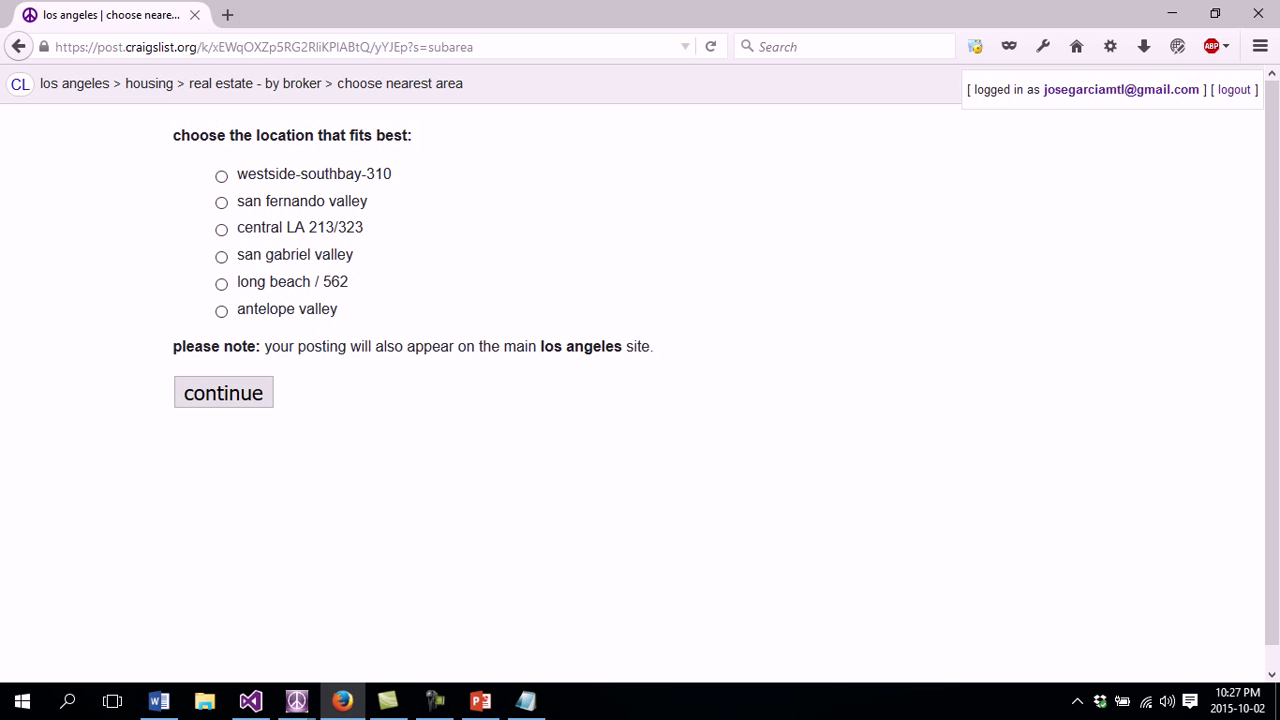
pyautogui.press('F12')
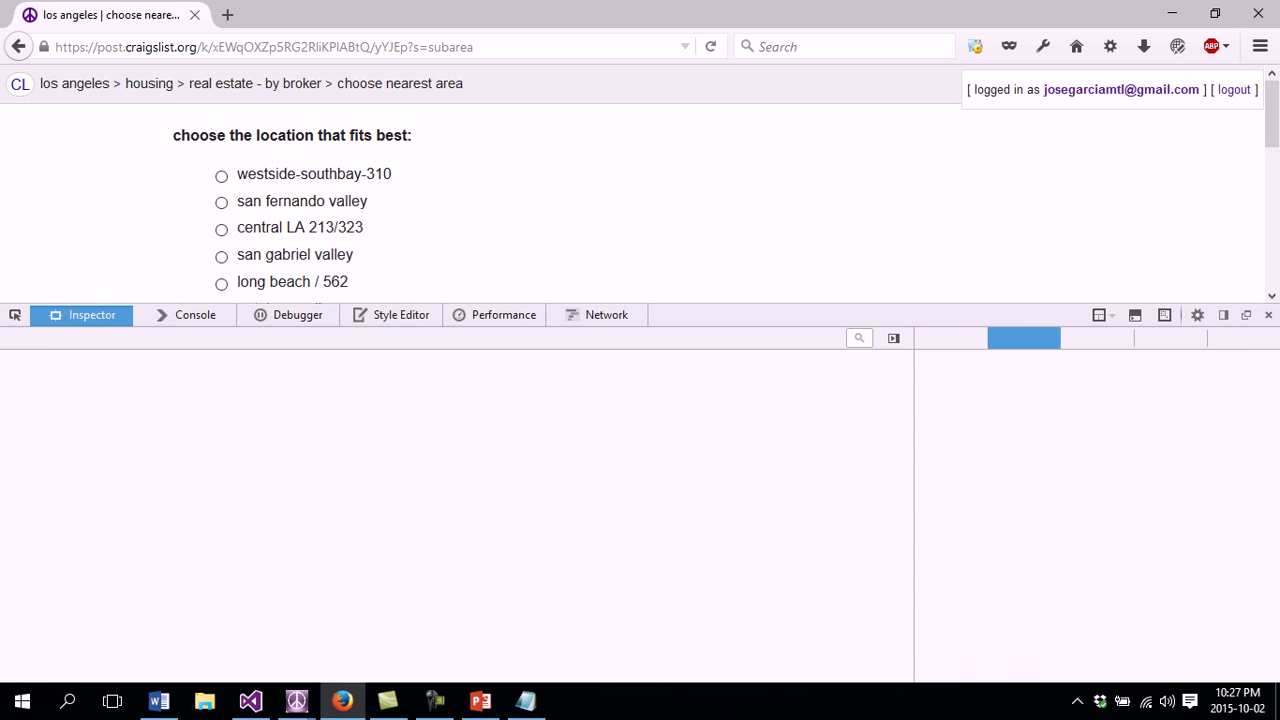
pyautogui.moveTo(548, 303); pyautogui.dragTo(548, 341)
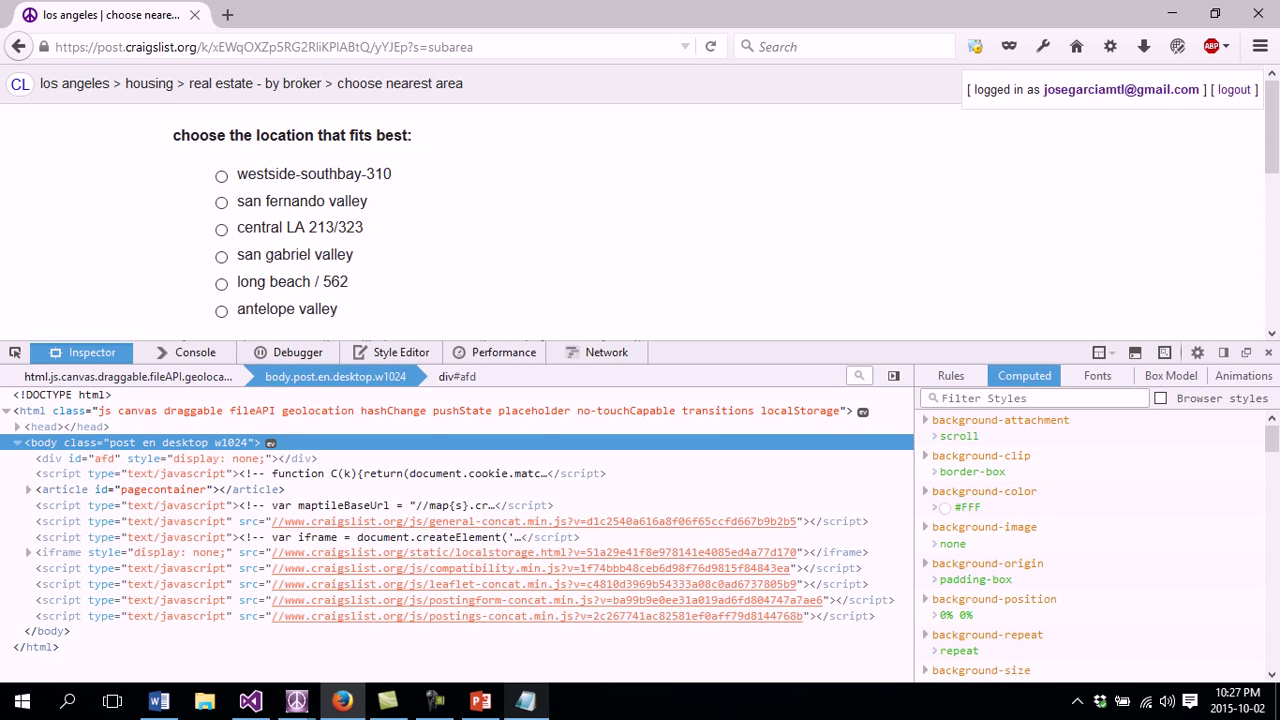
# - Switch to an empty Notepad window and write the shortcut note "crtl + shift + i"
pyautogui.click(526, 701)
pyautogui.write('c')
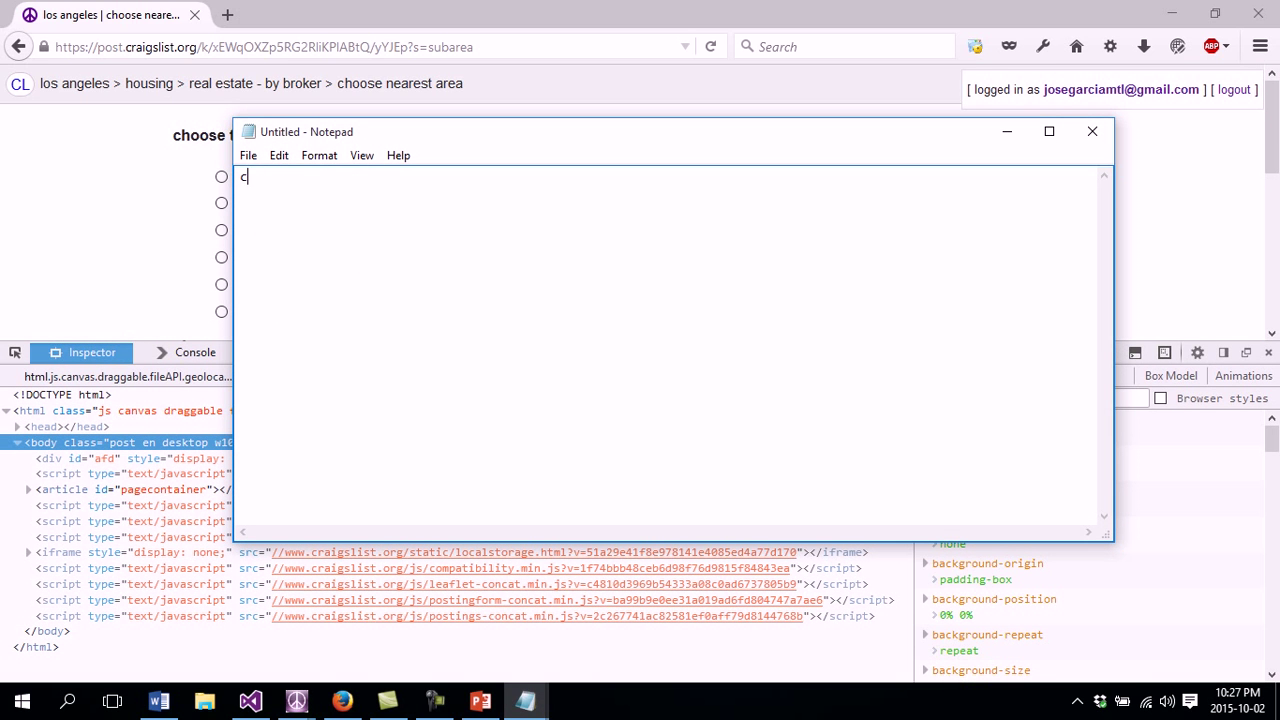
pyautogui.write('rtl + shift + i')
# - Set the Notepad font size to 48 for the shortcut note
pyautogui.moveTo(362, 177); pyautogui.dragTo(222, 177)
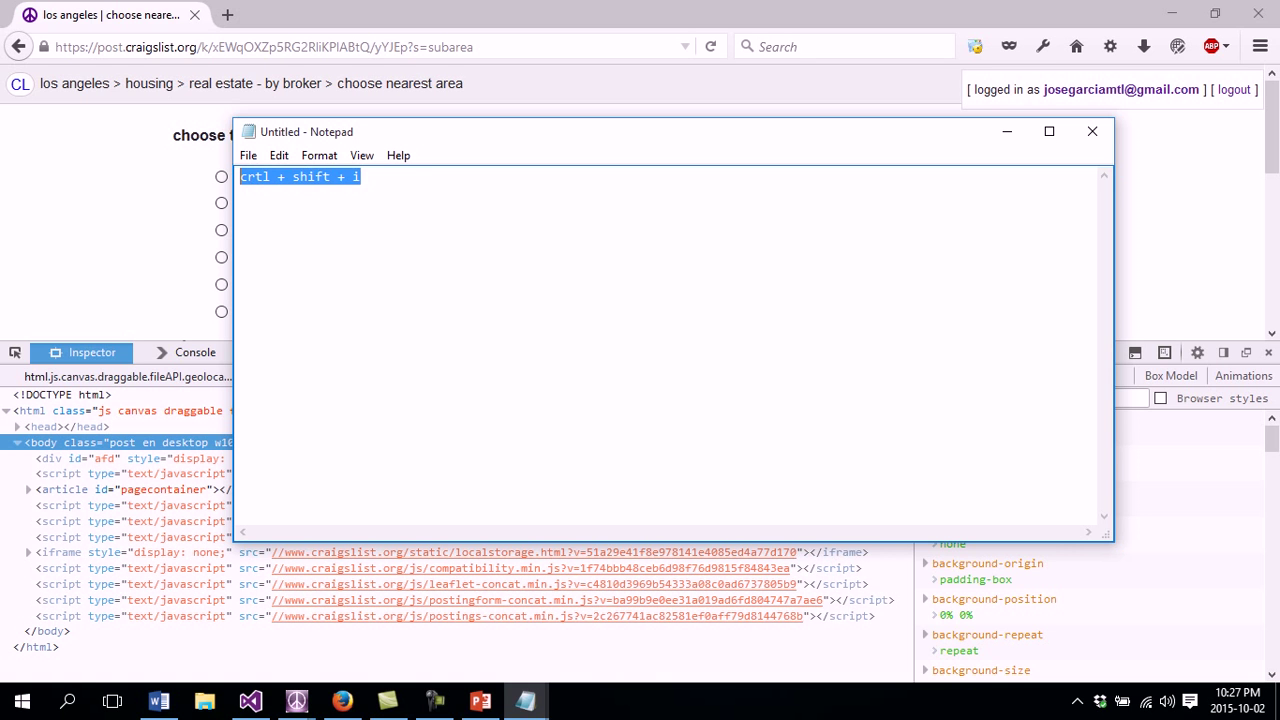
pyautogui.click(319, 155)
pyautogui.click(343, 197)
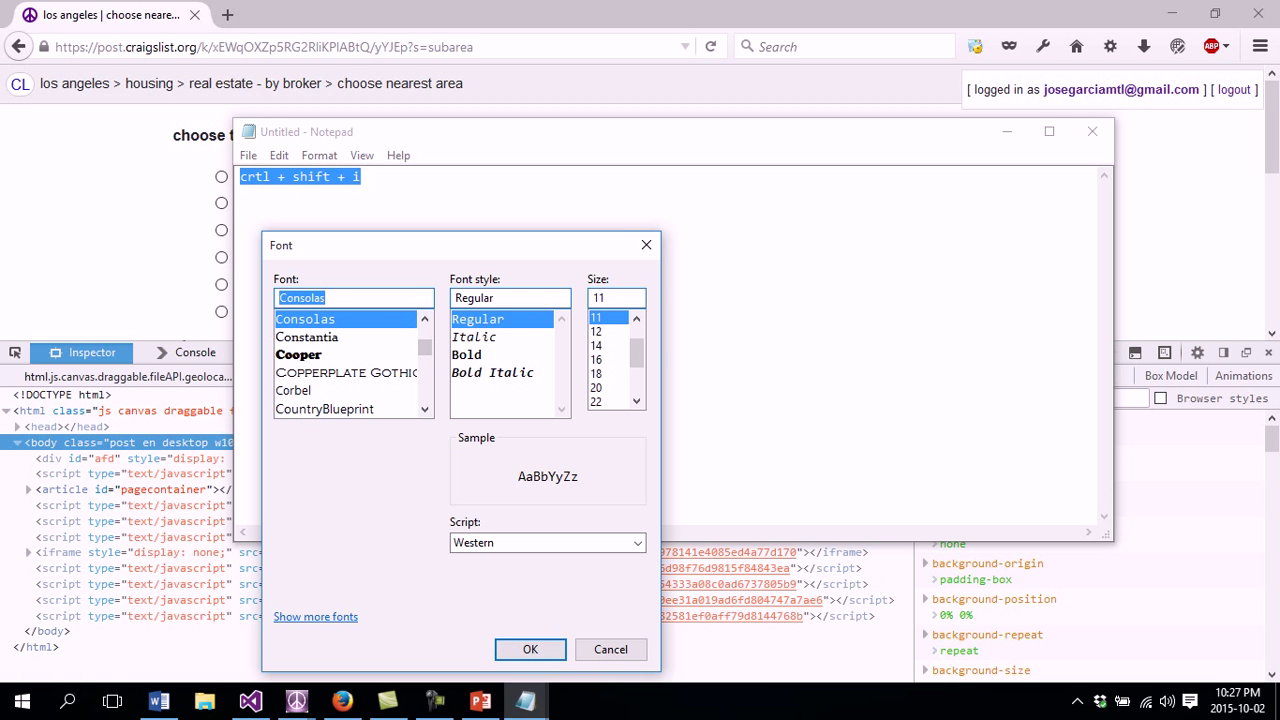
pyautogui.moveTo(637, 354); pyautogui.dragTo(637, 384)
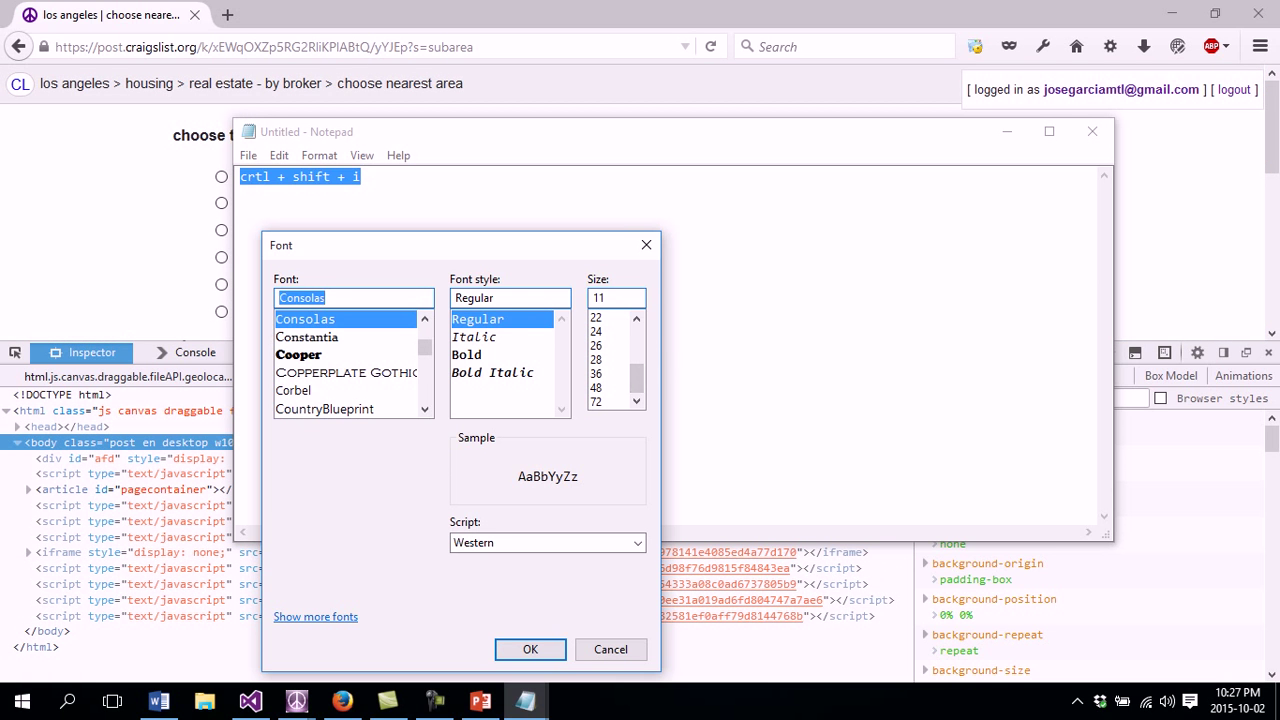
pyautogui.click(598, 388)
pyautogui.click(530, 649)
# - Highlight crtl, shift and i one after another in the shortcut note, and minimize the Notepad window
pyautogui.click(580, 202)
pyautogui.press('Home')
pyautogui.hotkey('shift', 'Right')
pyautogui.hotkey('shift', 'Right')
pyautogui.hotkey('shift', 'Right')
pyautogui.hotkey('shift', 'Right')
pyautogui.hotkey('shift', 'Right')
pyautogui.press('Right')
pyautogui.press('Right')
pyautogui.press('Right')
pyautogui.hotkey('shift', 'Right')
pyautogui.hotkey('shift', 'Right')
pyautogui.hotkey('shift', 'Right')
pyautogui.hotkey('shift', 'Right')
pyautogui.hotkey('shift', 'Right')
pyautogui.press('Right')
pyautogui.press('Right')
pyautogui.press('Right')
pyautogui.hotkey('shift', 'Right')
pyautogui.hotkey('shift', 'Right')
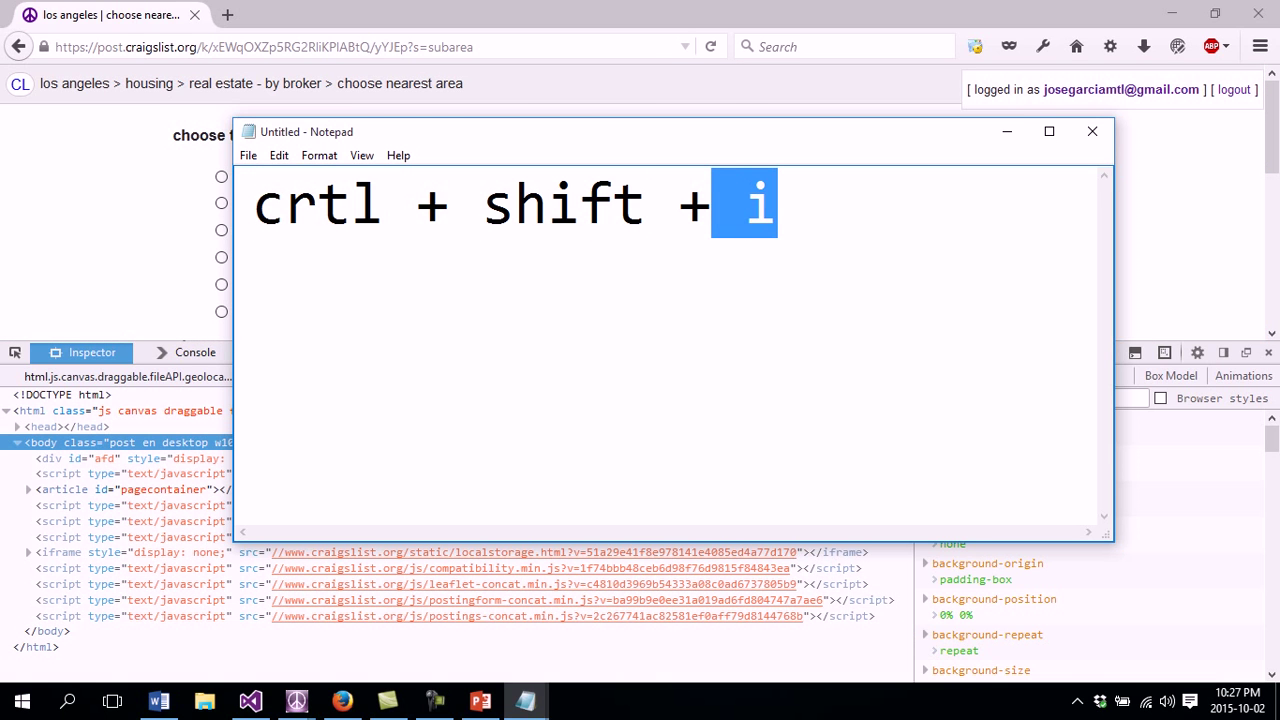
pyautogui.click(1007, 131)
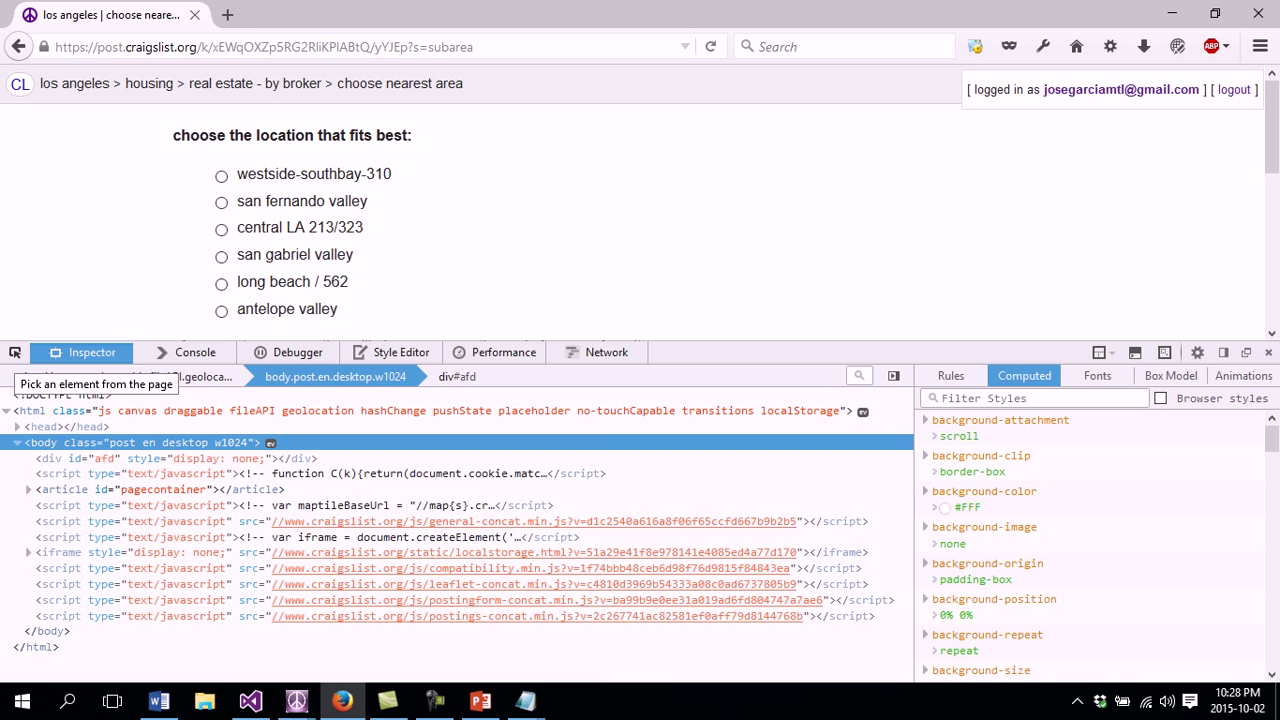
# - Pick the blockquote element holding the sublocation options, open it for HTML editing and copy all of its code
pyautogui.click(15, 352)
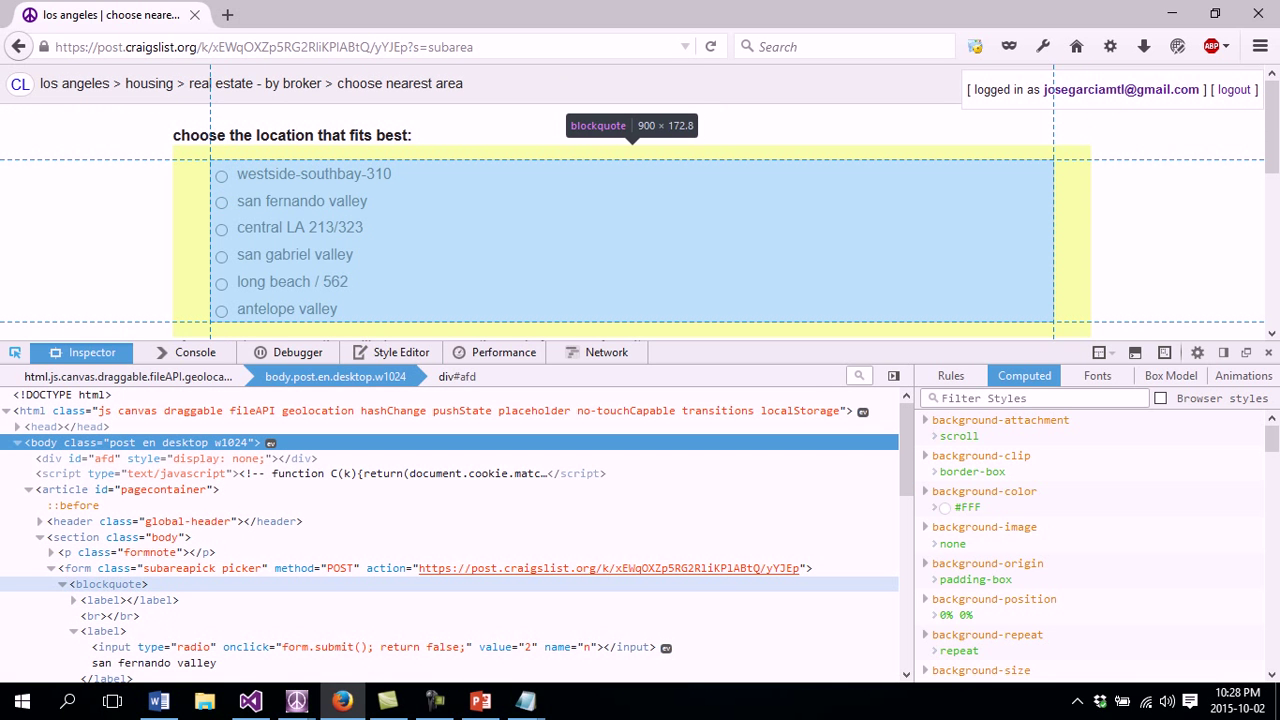
pyautogui.click(440, 215)
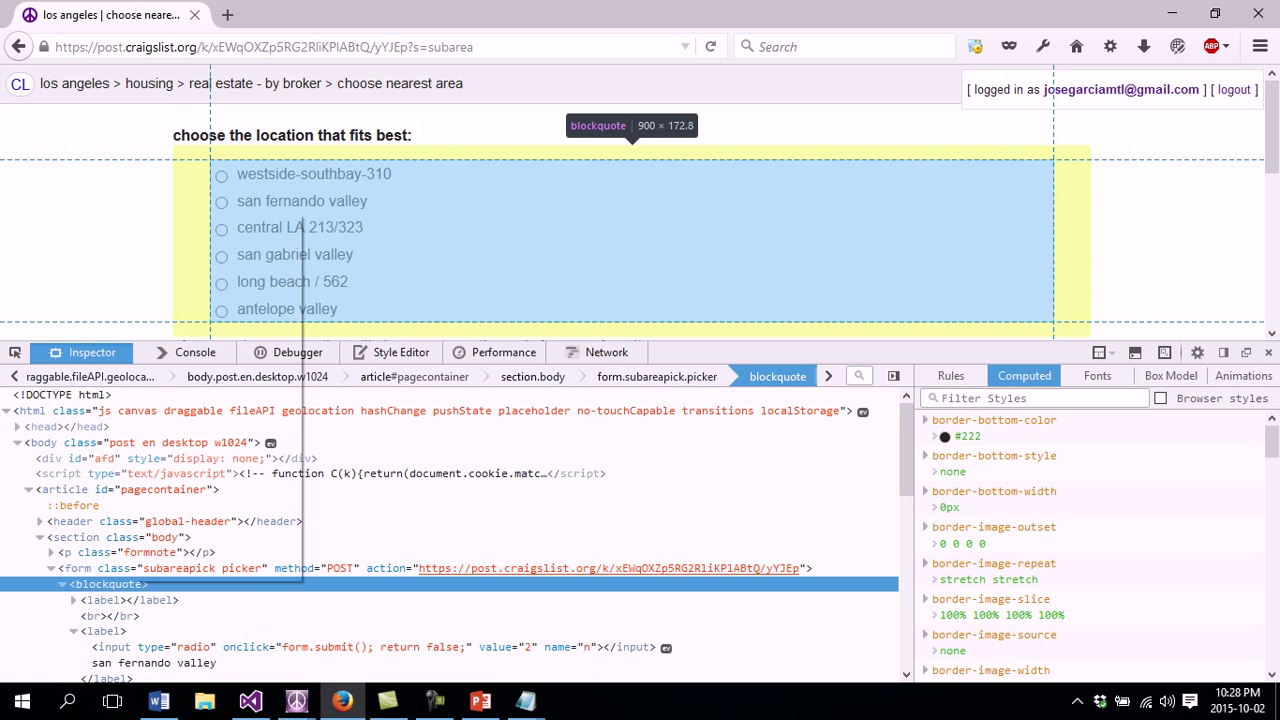
pyautogui.rightClick(134, 582)
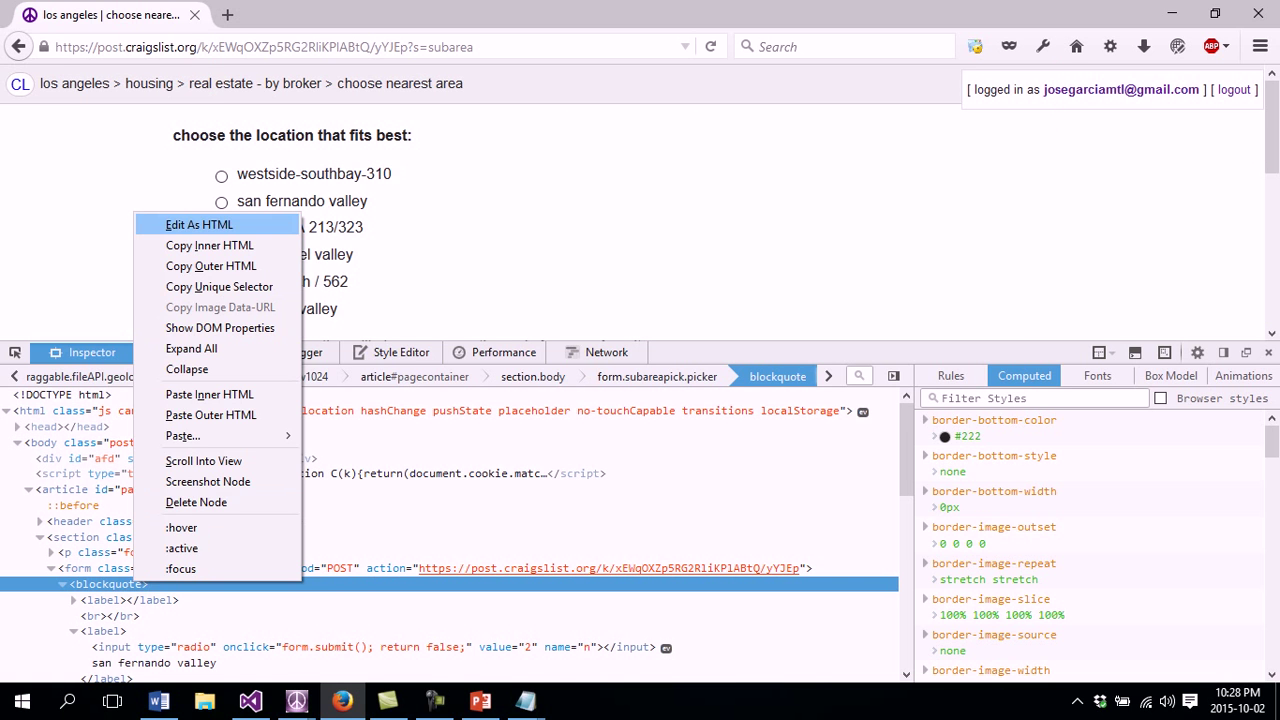
pyautogui.click(200, 224)
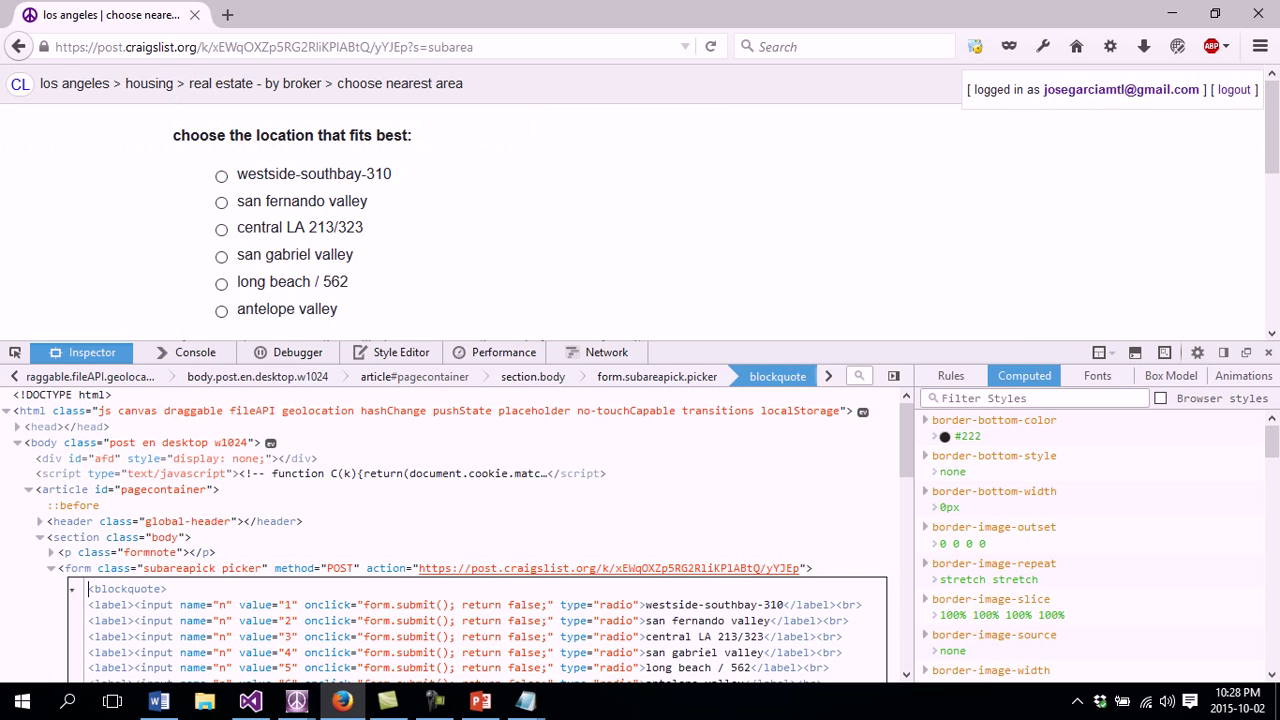
pyautogui.hotkey('ctrl', 'a')
pyautogui.hotkey('ctrl', 'c')
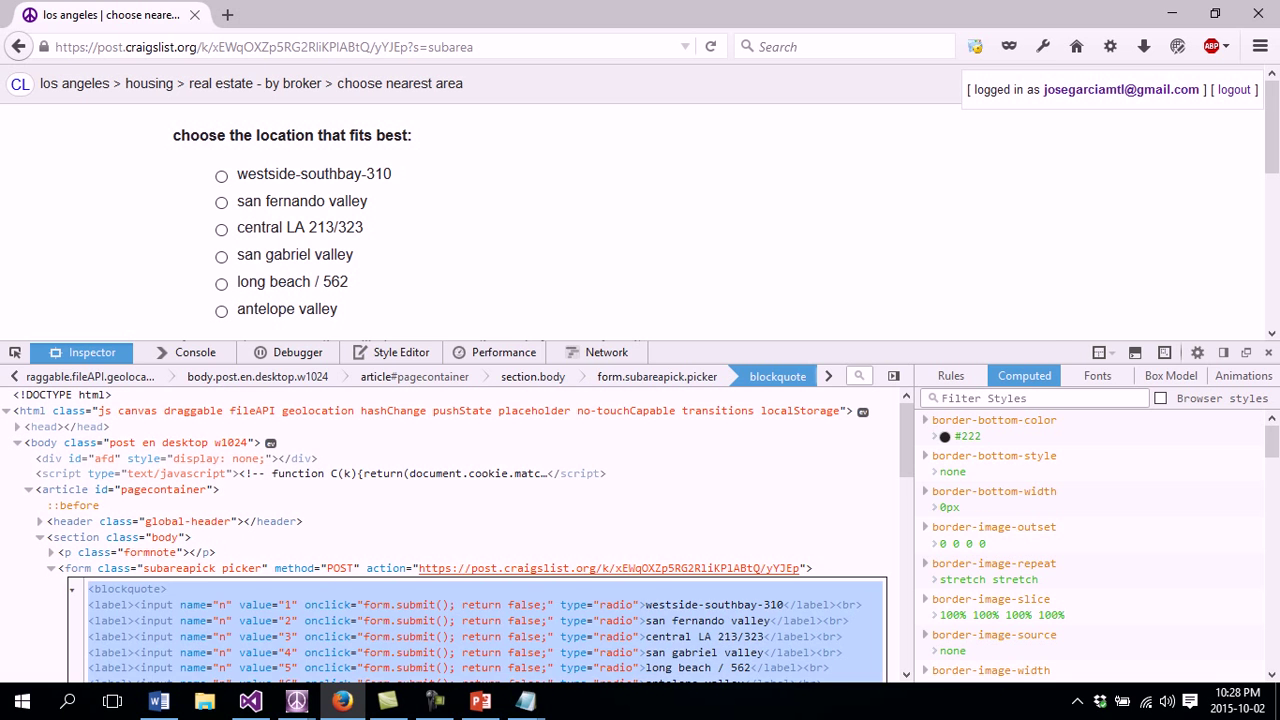
# - Change the shortcut note in Notepad to "crtl + a" and return to the browser
pyautogui.hotkey('alt', 'Tab')
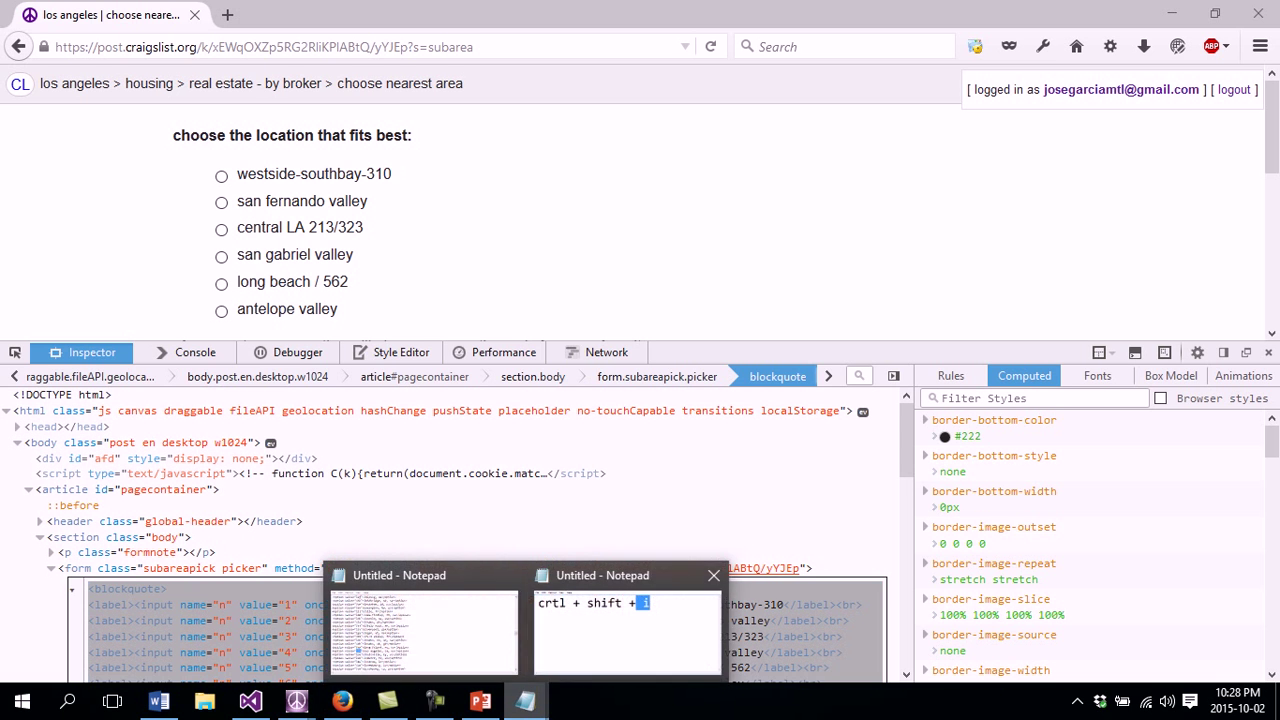
pyautogui.moveTo(778, 205); pyautogui.dragTo(483, 205)
pyautogui.write('a')
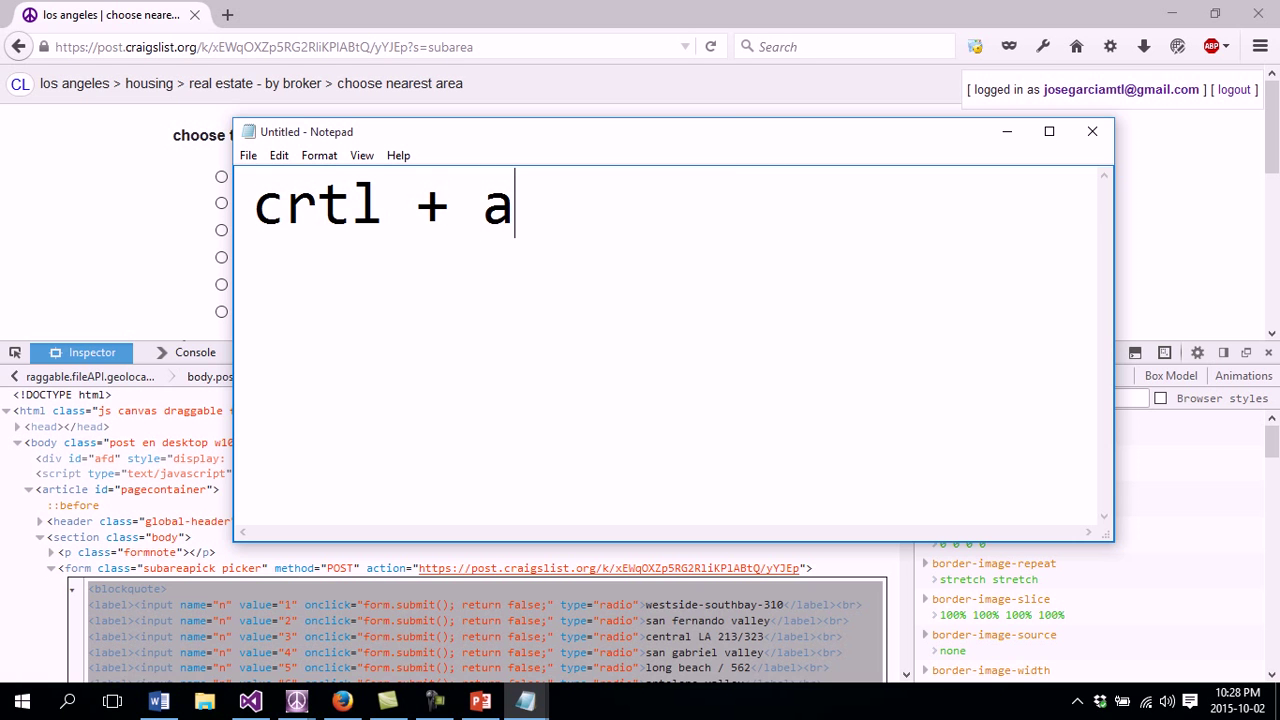
pyautogui.hotkey('alt', 'Tab')
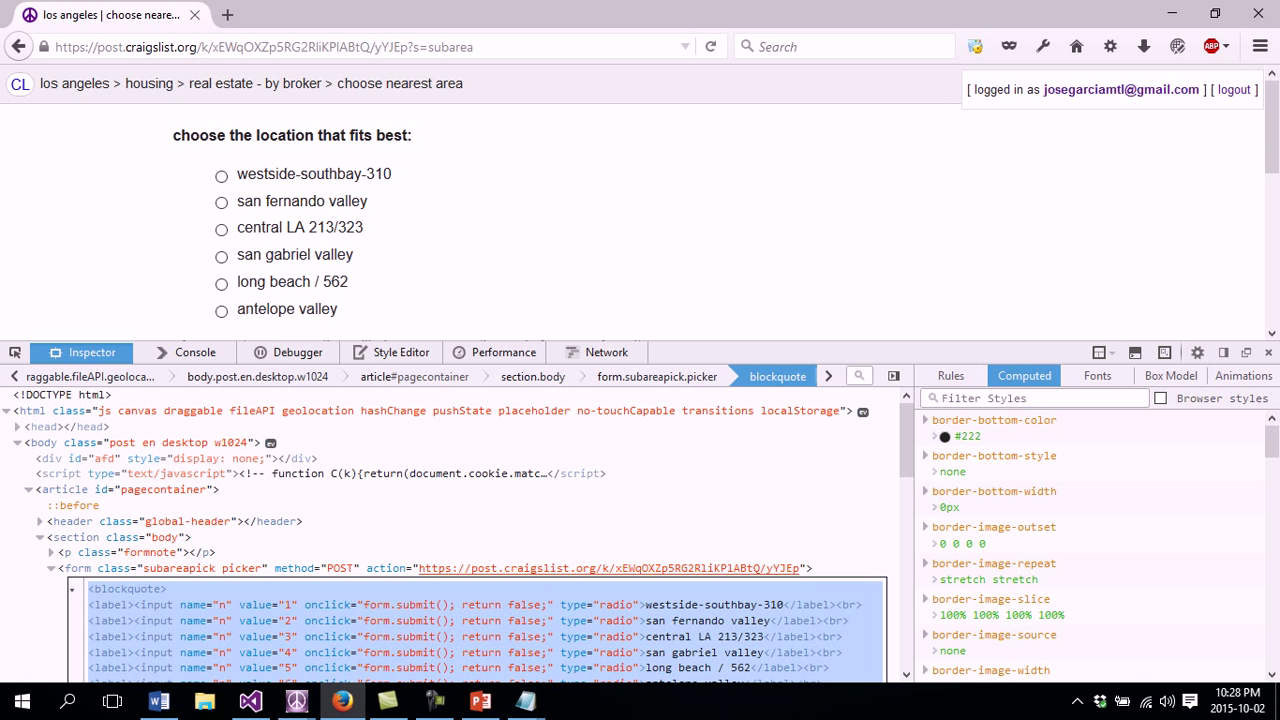
# - Replace the city list in the other Notepad window with the copied blockquote HTML of the sublocations
pyautogui.moveTo(526, 701)
pyautogui.click(425, 632)
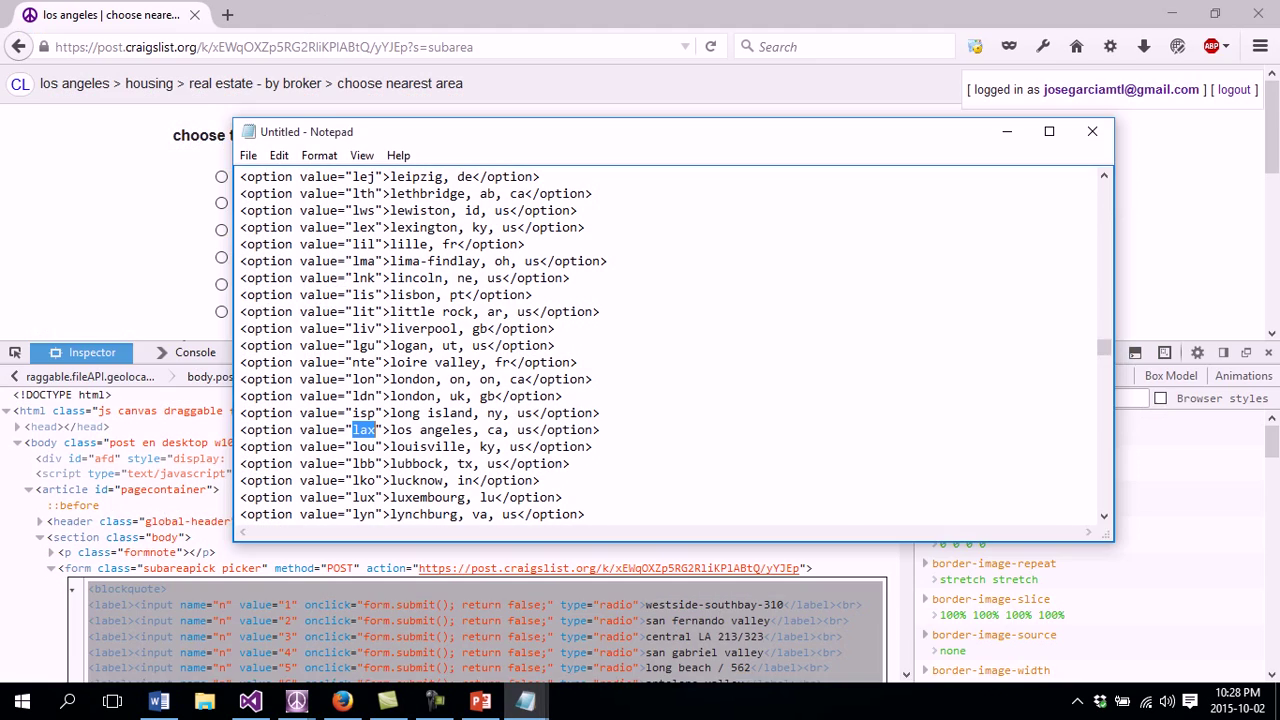
pyautogui.hotkey('ctrl', 'a')
pyautogui.press('Delete')
pyautogui.hotkey('ctrl', 'v')
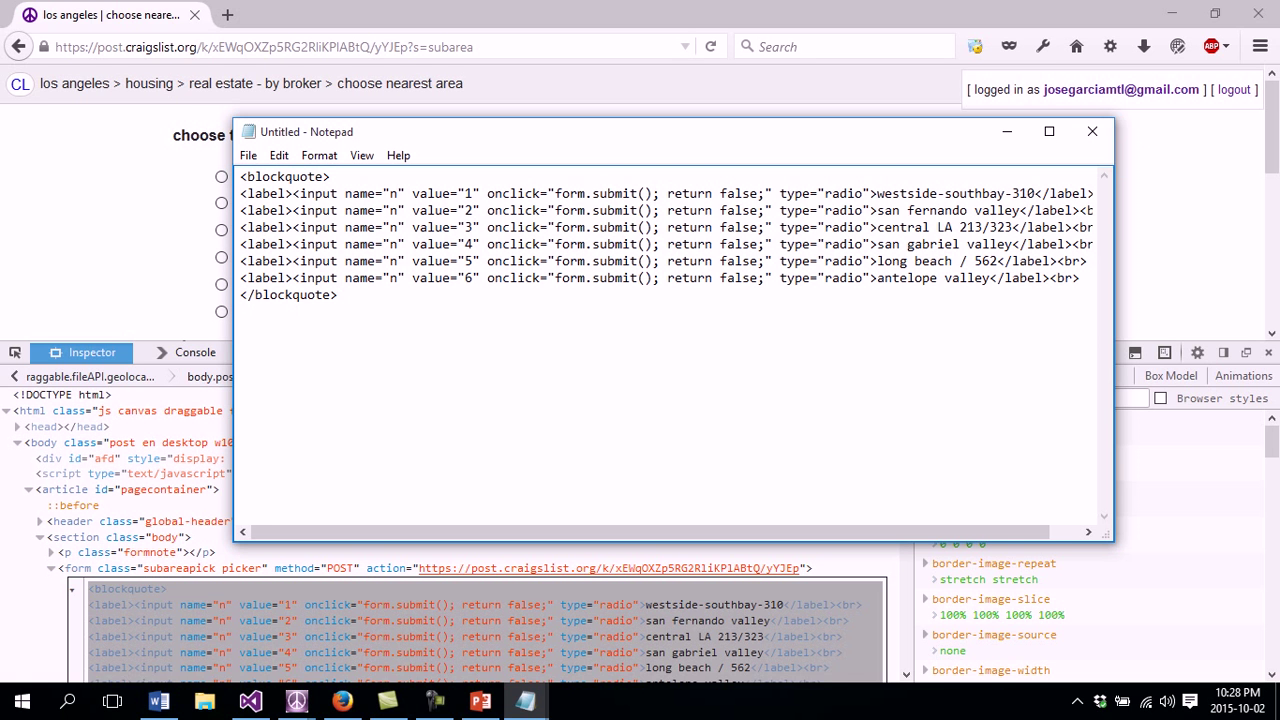
# - Highlight the sublocation name westside-southbay-310 and its option value 1 in the pasted HTML
pyautogui.moveTo(1036, 193); pyautogui.dragTo(845, 194)
pyautogui.click(1042, 193)
pyautogui.click(298, 177)
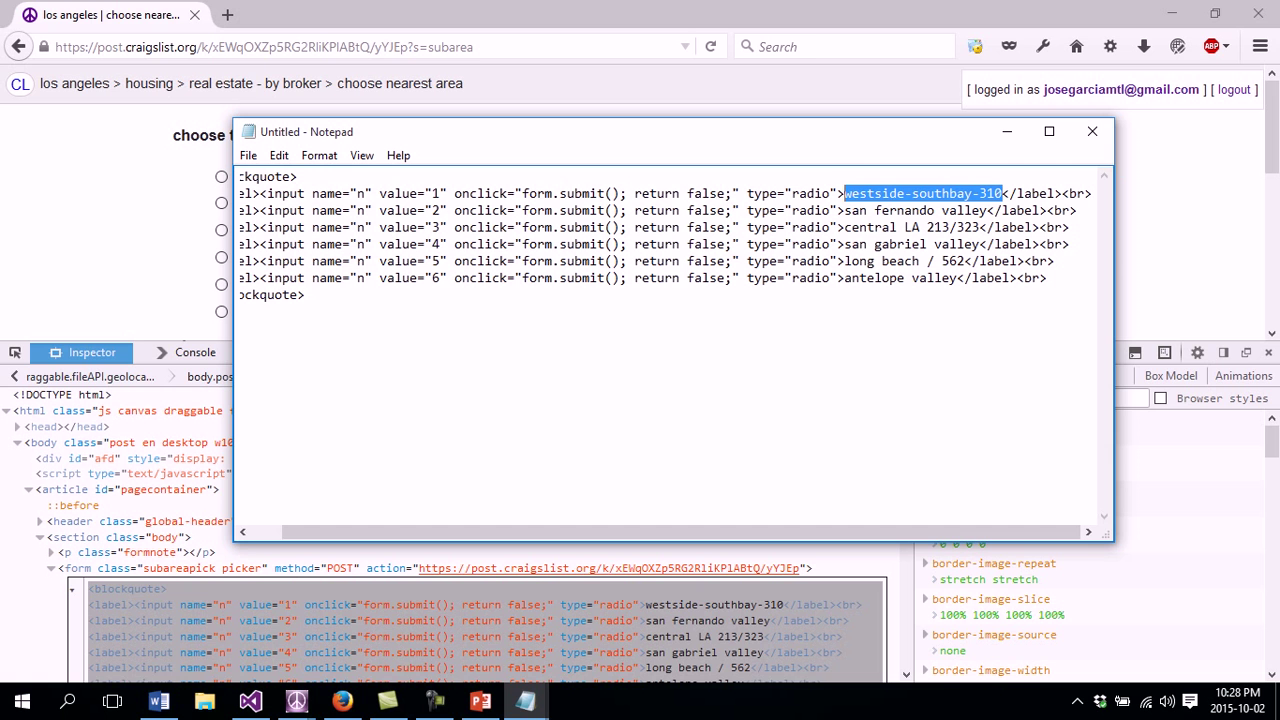
pyautogui.moveTo(440, 194); pyautogui.dragTo(432, 194)
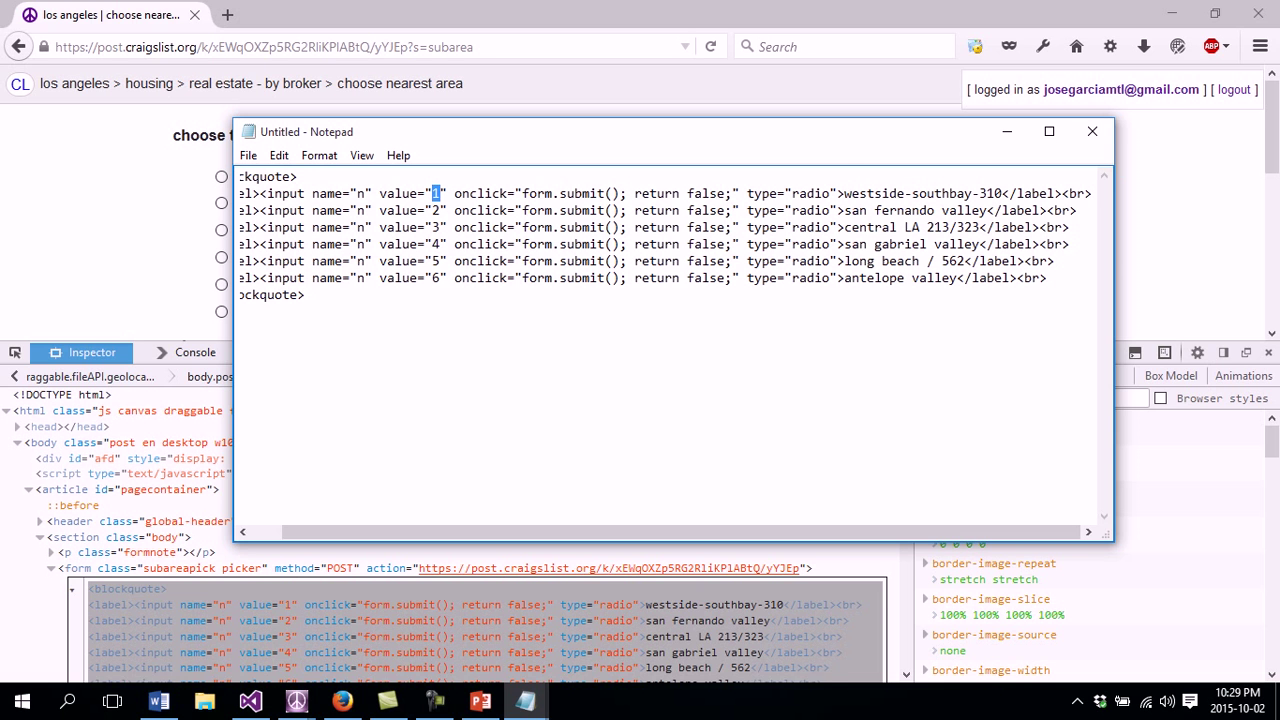
# - Switch to the AddCitiestoDatabase window and list the stored sublocations of los angeles, ca, us
pyautogui.moveTo(297, 702)
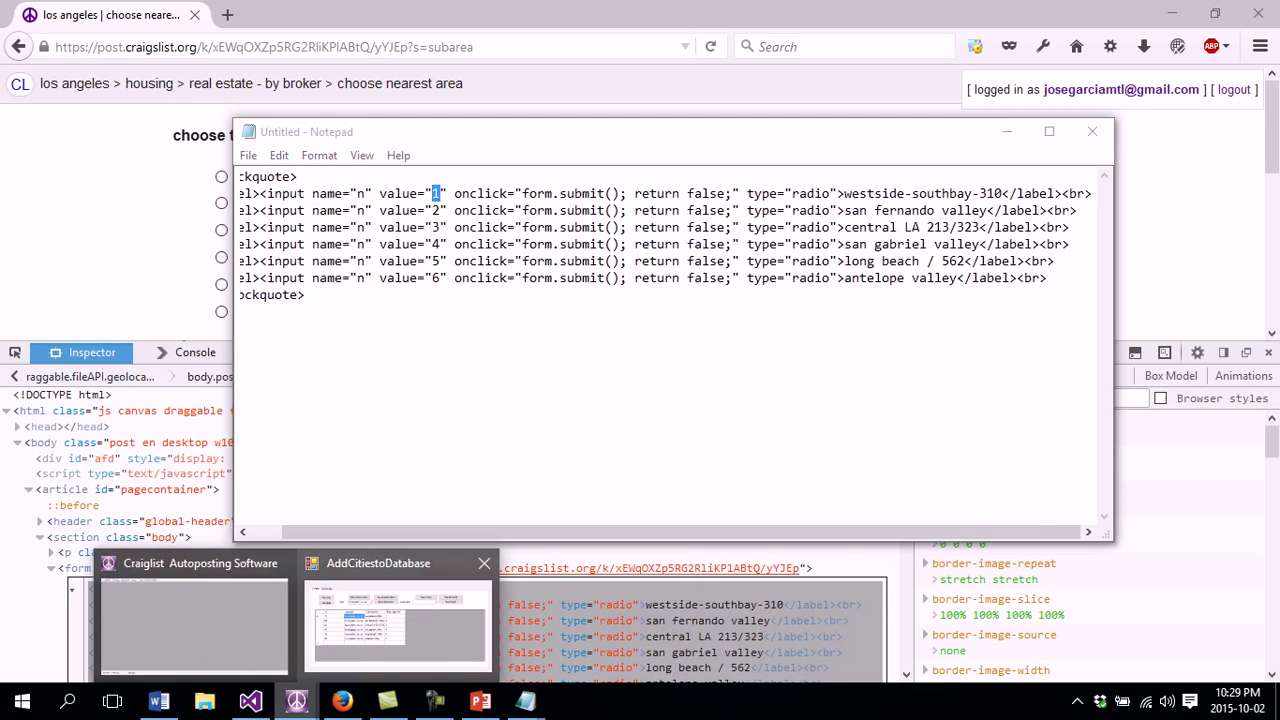
pyautogui.click(420, 615)
pyautogui.click(443, 216)
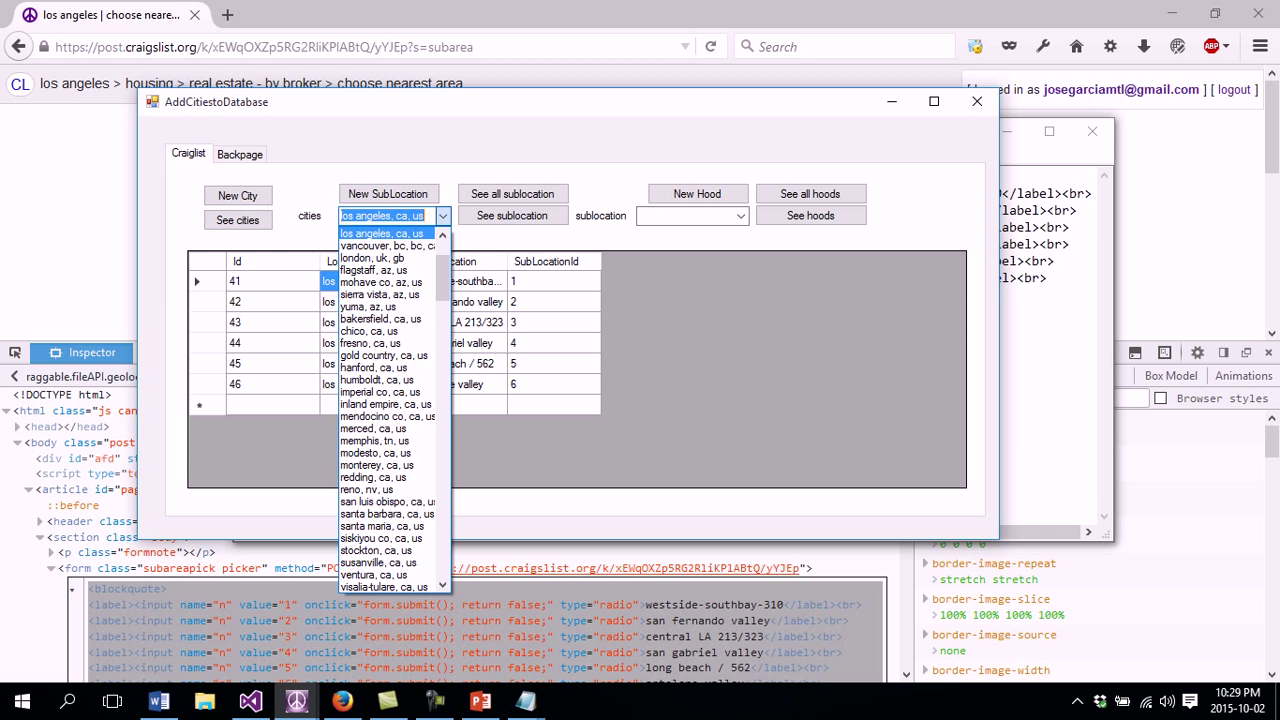
pyautogui.click(443, 216)
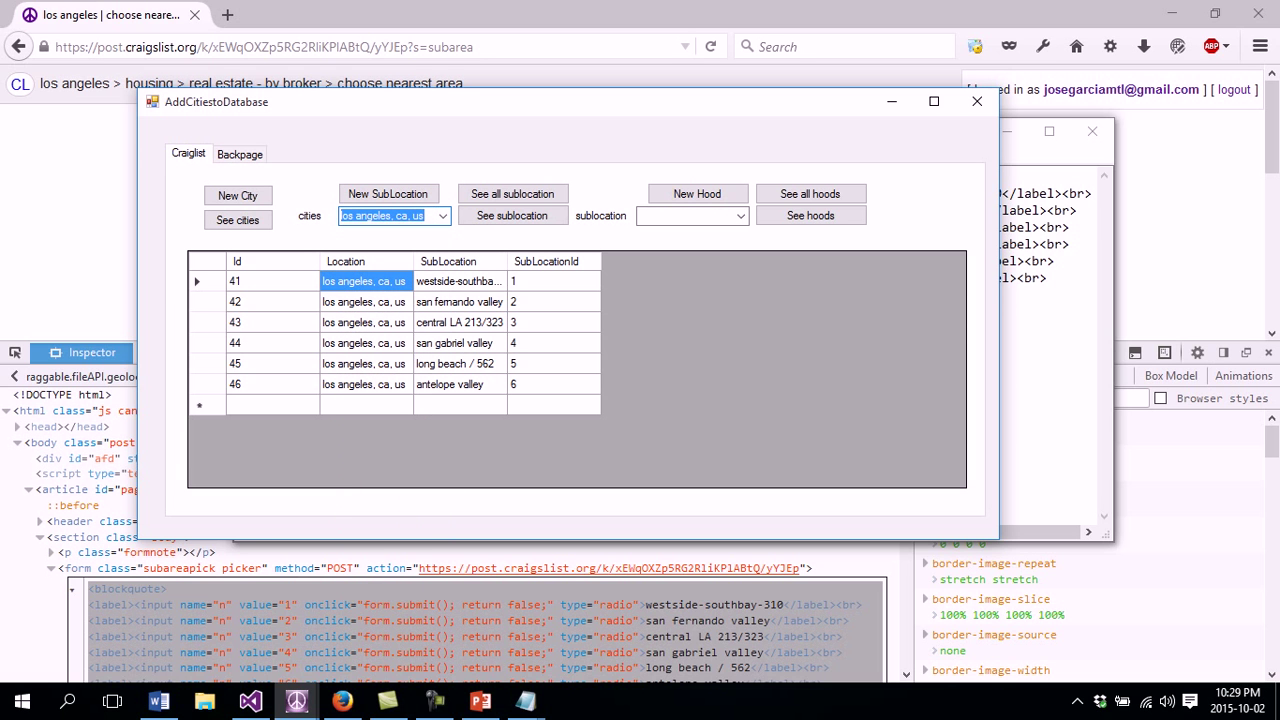
pyautogui.click(512, 215)
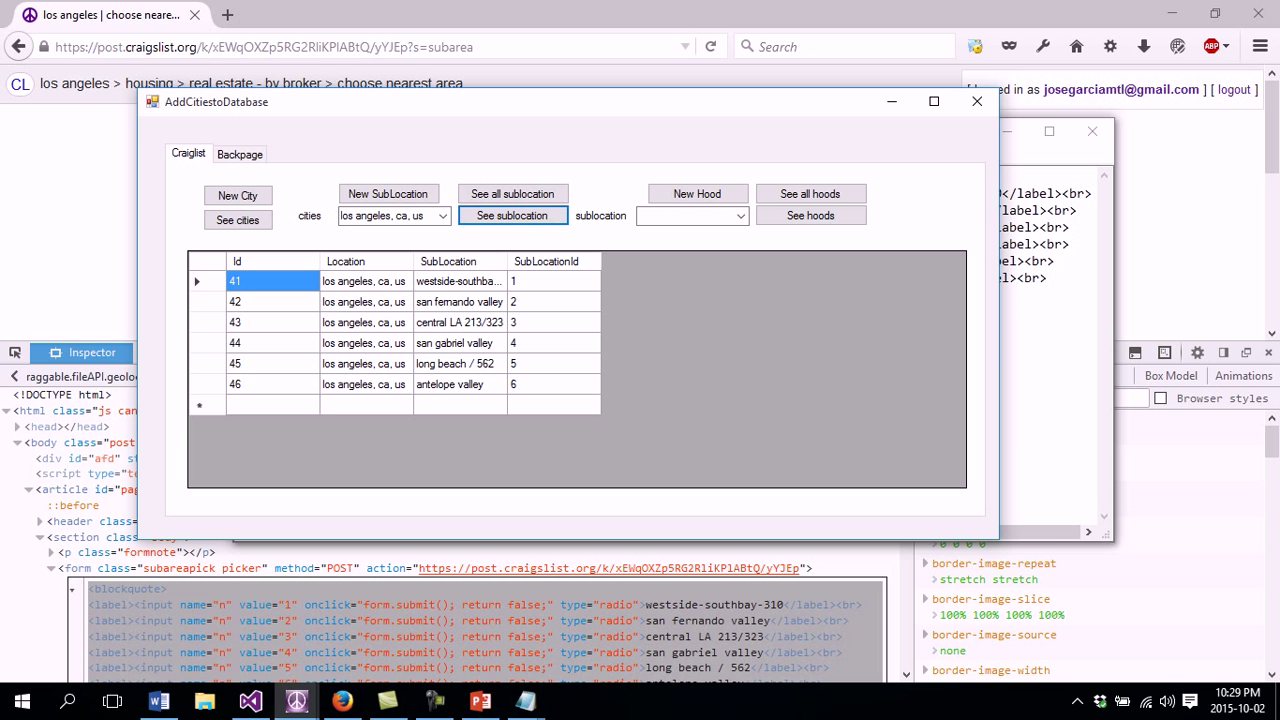
# - Move the AddCitiestoDatabase window below the Notepad lines and widen the SubLocation column to compare names and ids with the HTML
pyautogui.moveTo(500, 101); pyautogui.dragTo(590, 321)
pyautogui.click(642, 501)
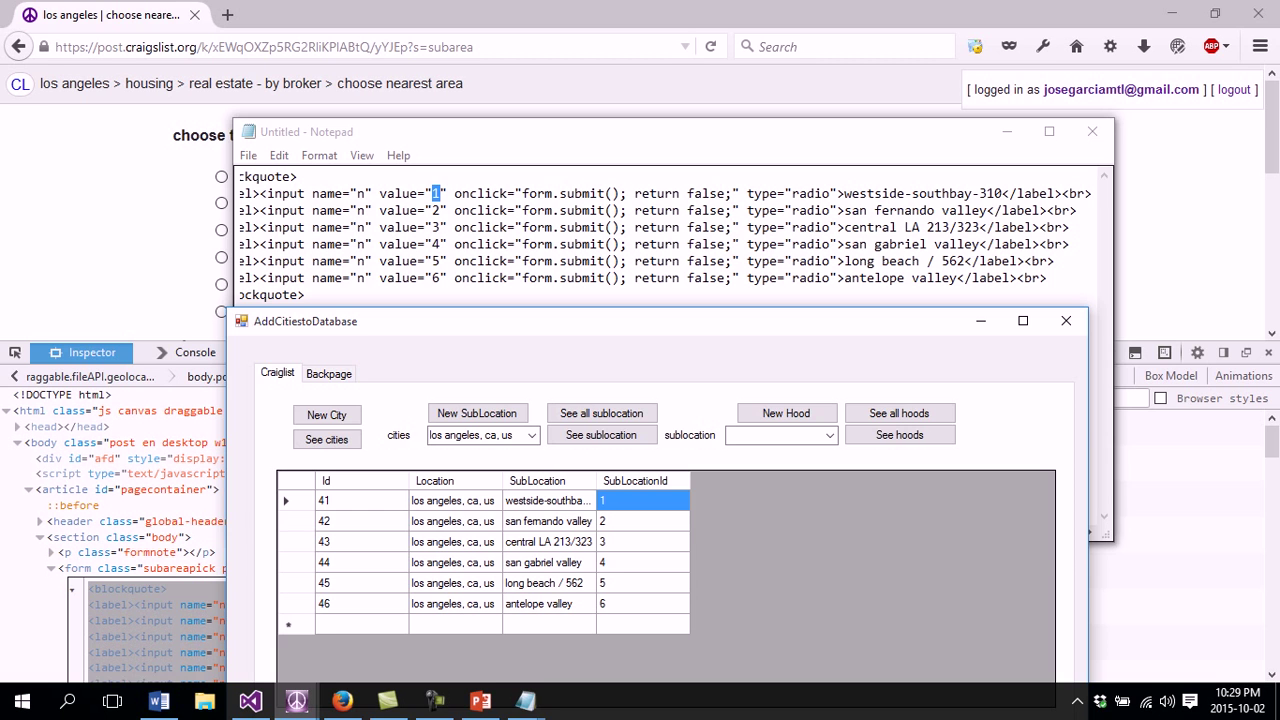
pyautogui.click(1002, 194)
pyautogui.click(642, 583)
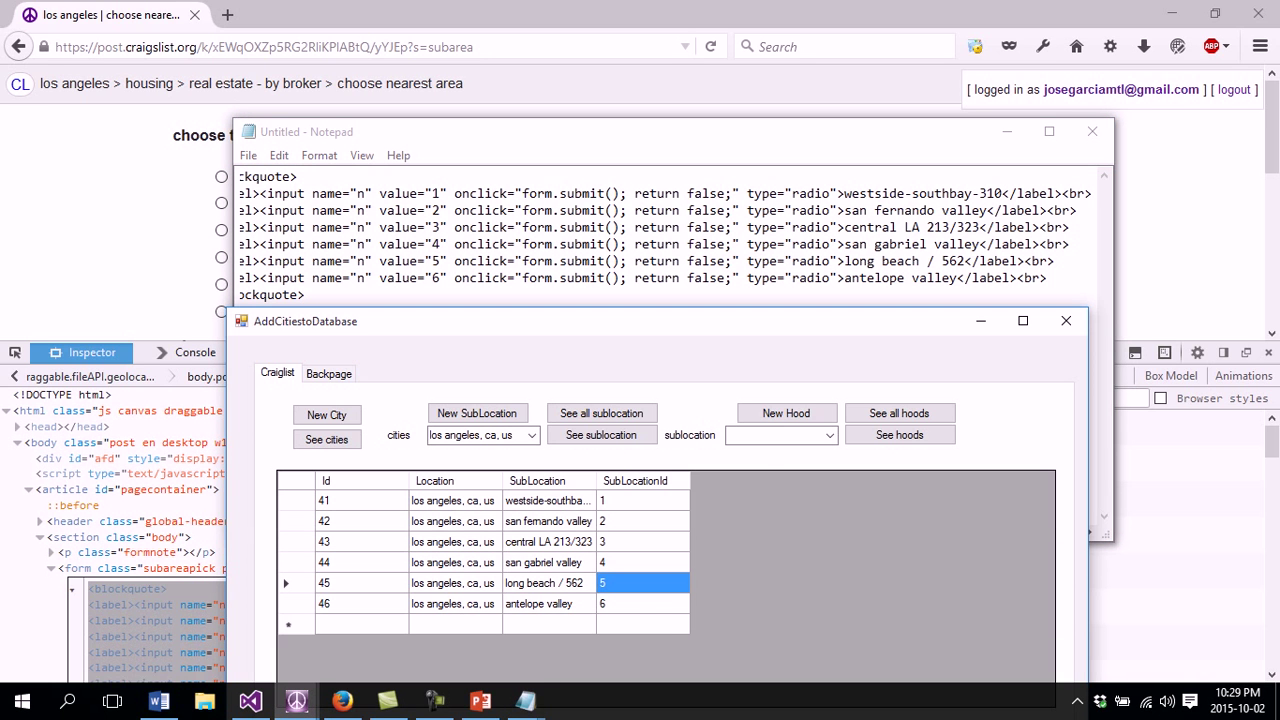
pyautogui.moveTo(596, 481); pyautogui.dragTo(674, 481)
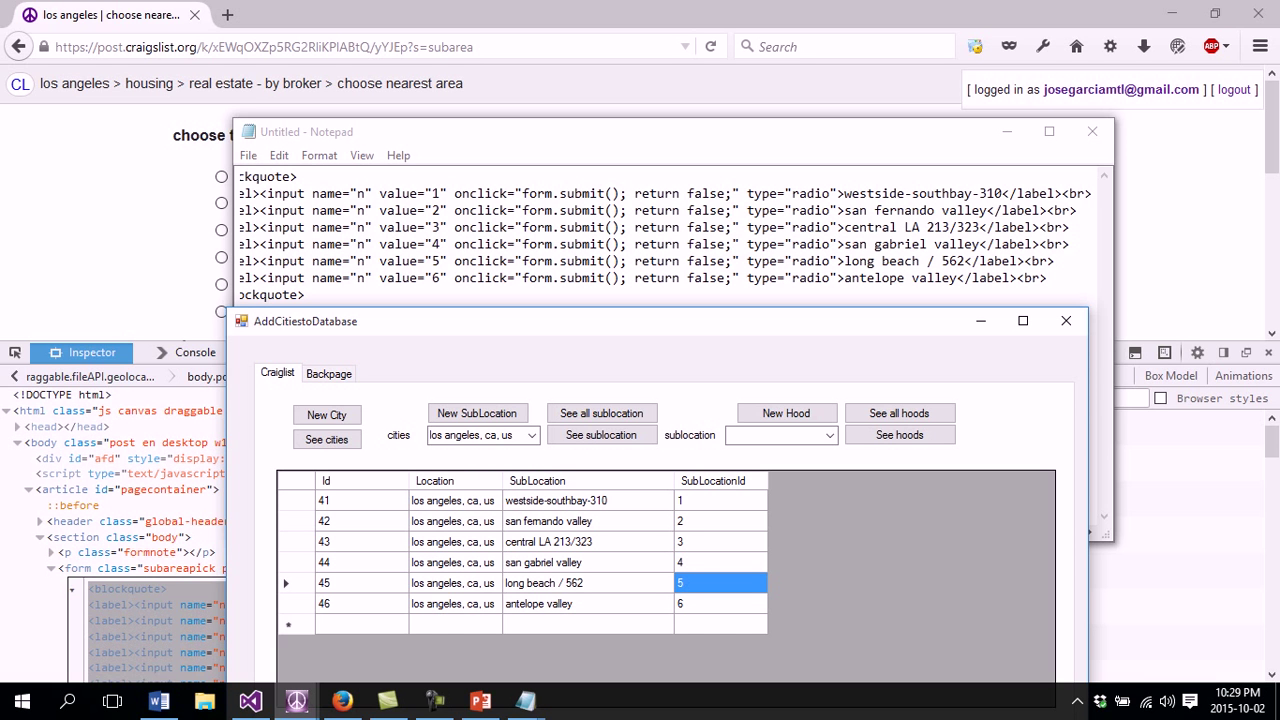
# - Start a new sublocation for los angeles, ca, us and fill Sublocation with "westside-southbay-310" copied from the Notepad HTML
pyautogui.moveTo(1003, 193); pyautogui.dragTo(845, 193)
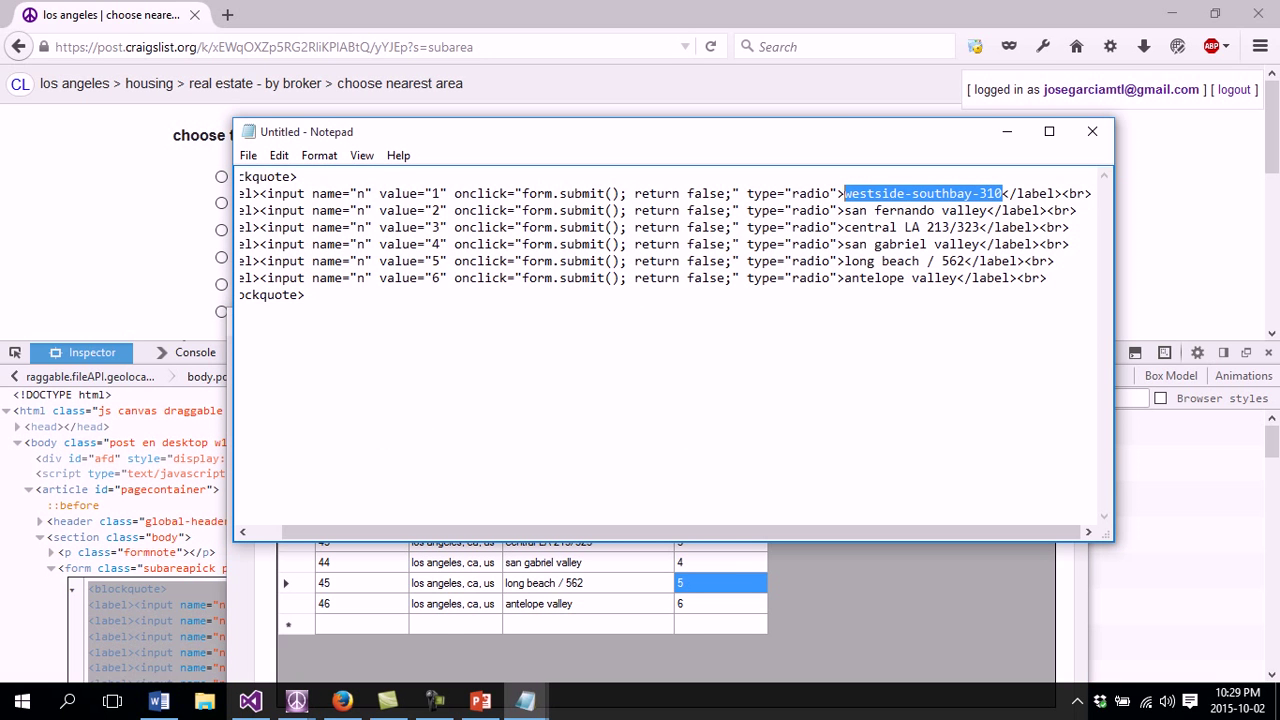
pyautogui.rightClick(878, 193)
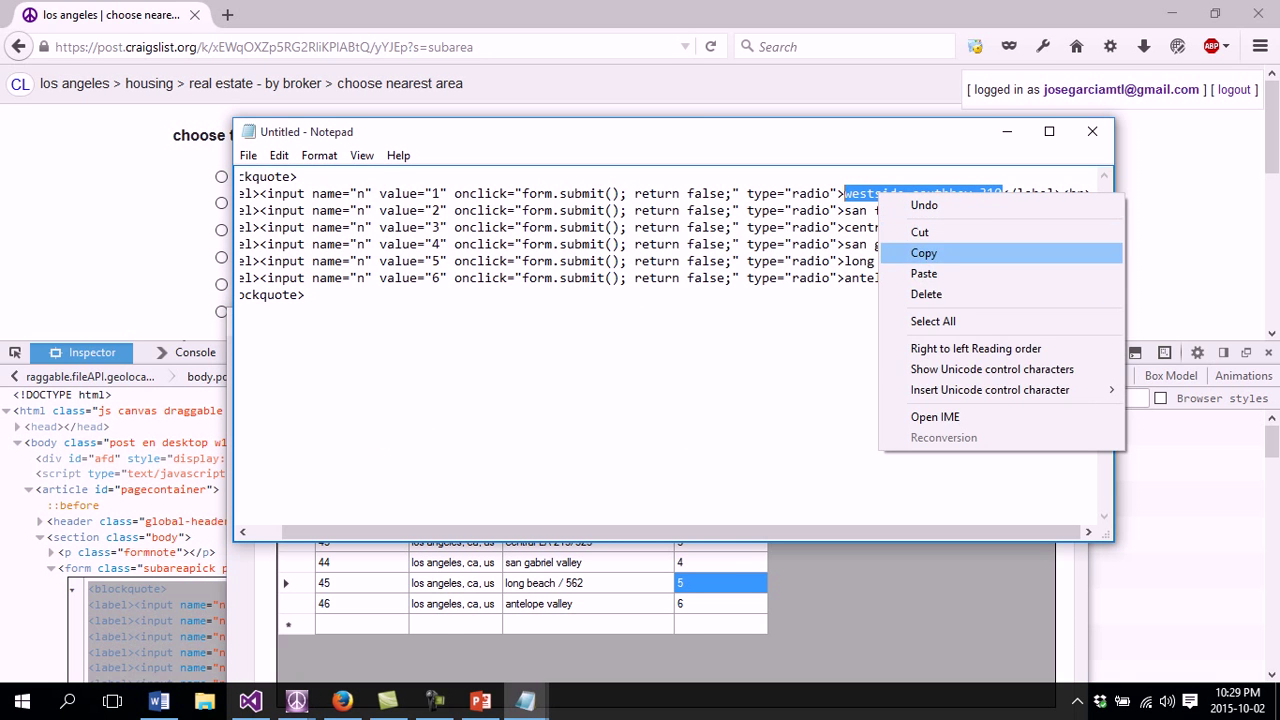
pyautogui.click(905, 245)
pyautogui.click(850, 605)
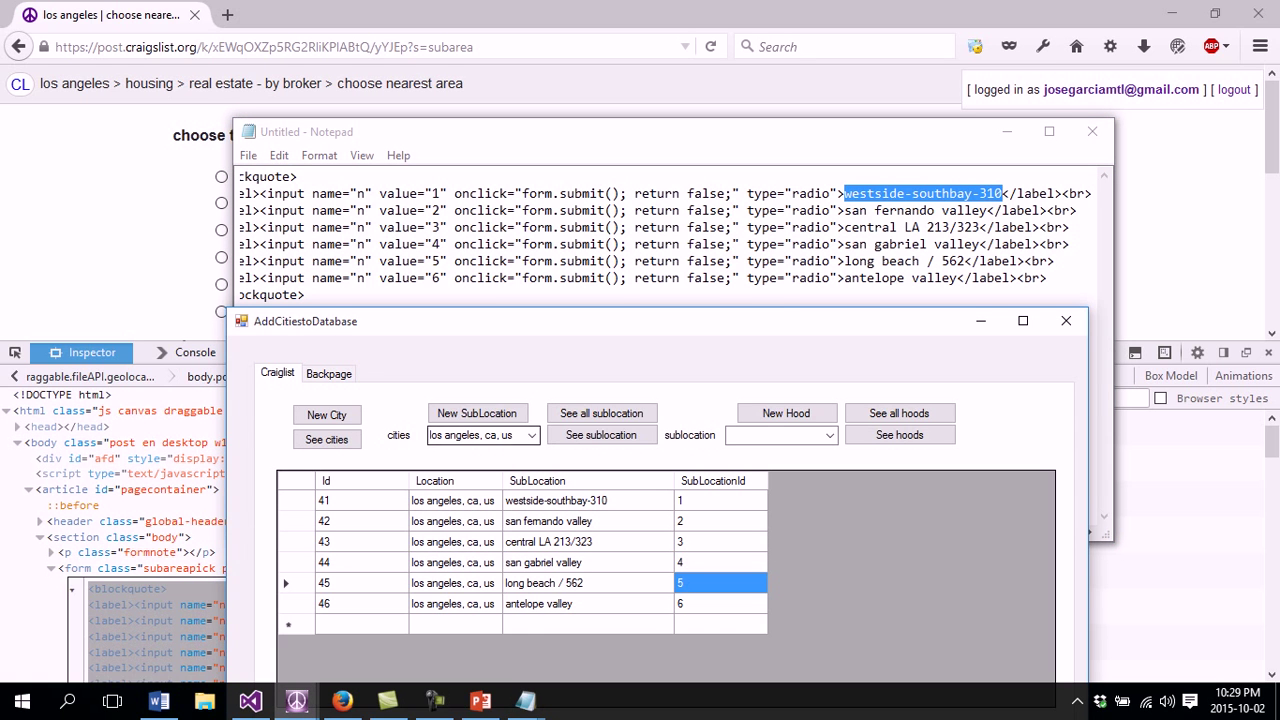
pyautogui.click(477, 413)
pyautogui.click(477, 413)
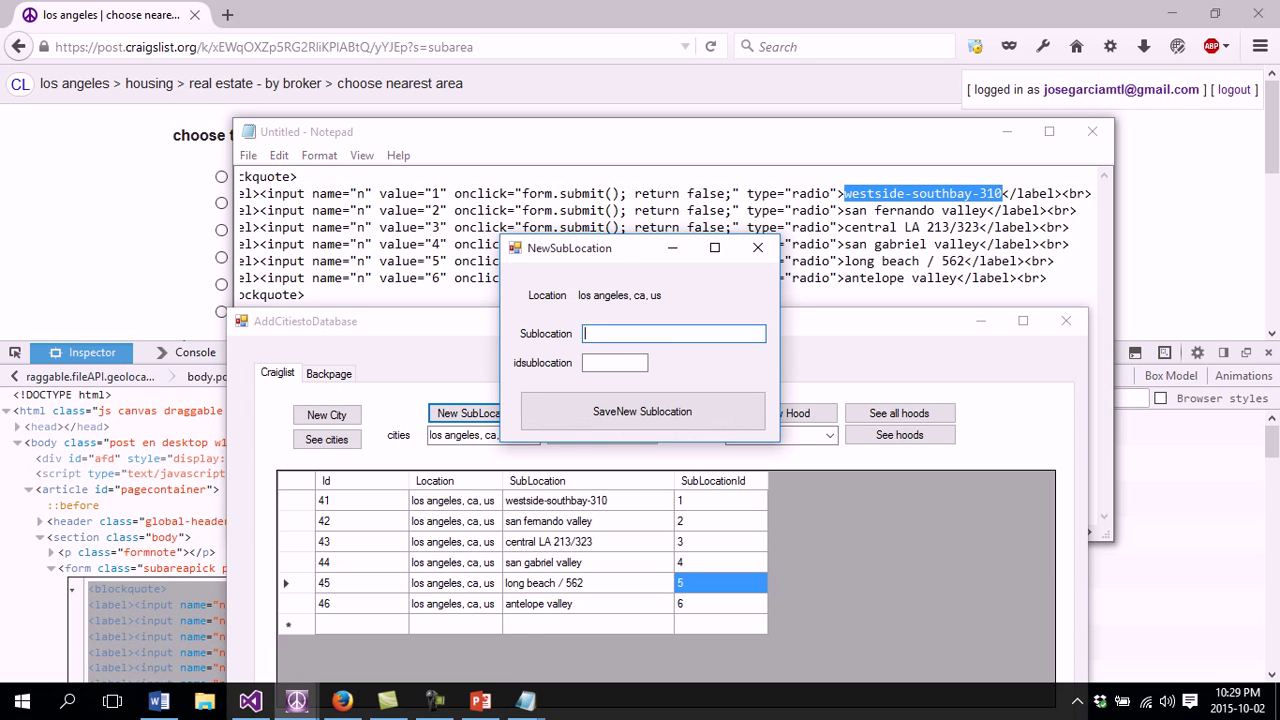
pyautogui.moveTo(600, 248); pyautogui.dragTo(698, 246)
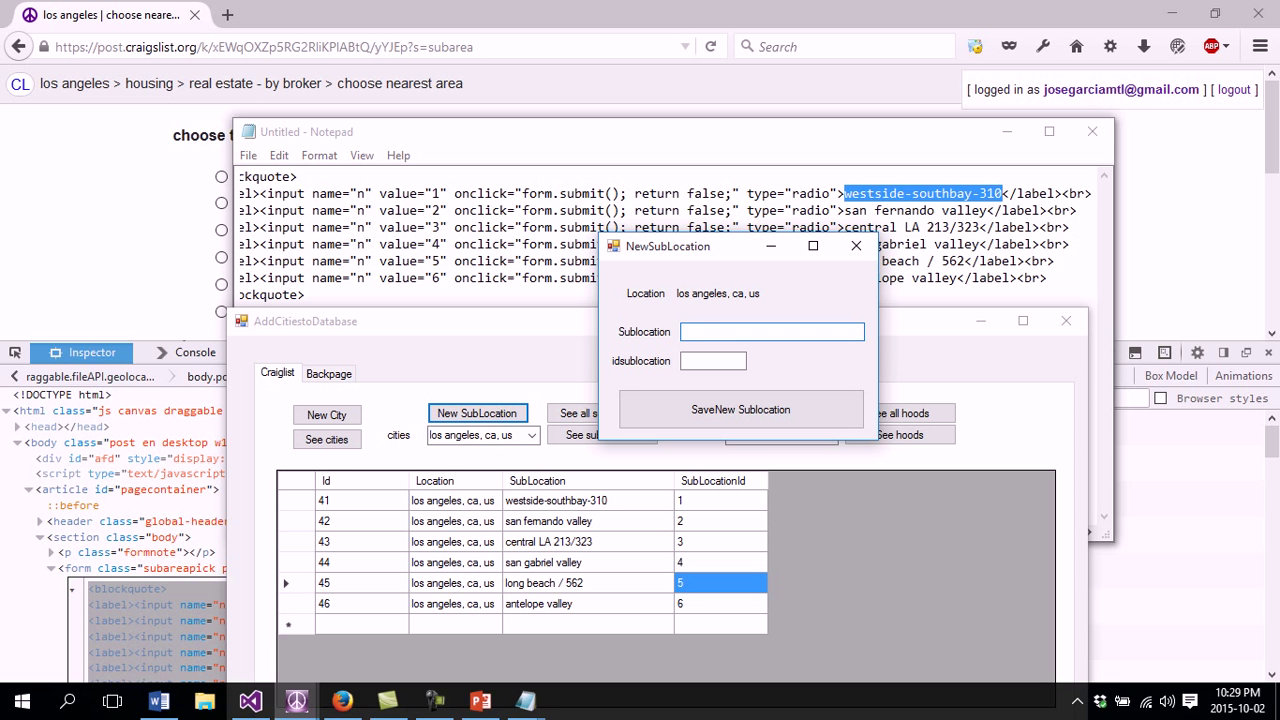
pyautogui.rightClick(680, 333)
pyautogui.click(757, 409)
pyautogui.moveTo(786, 331); pyautogui.dragTo(682, 331)
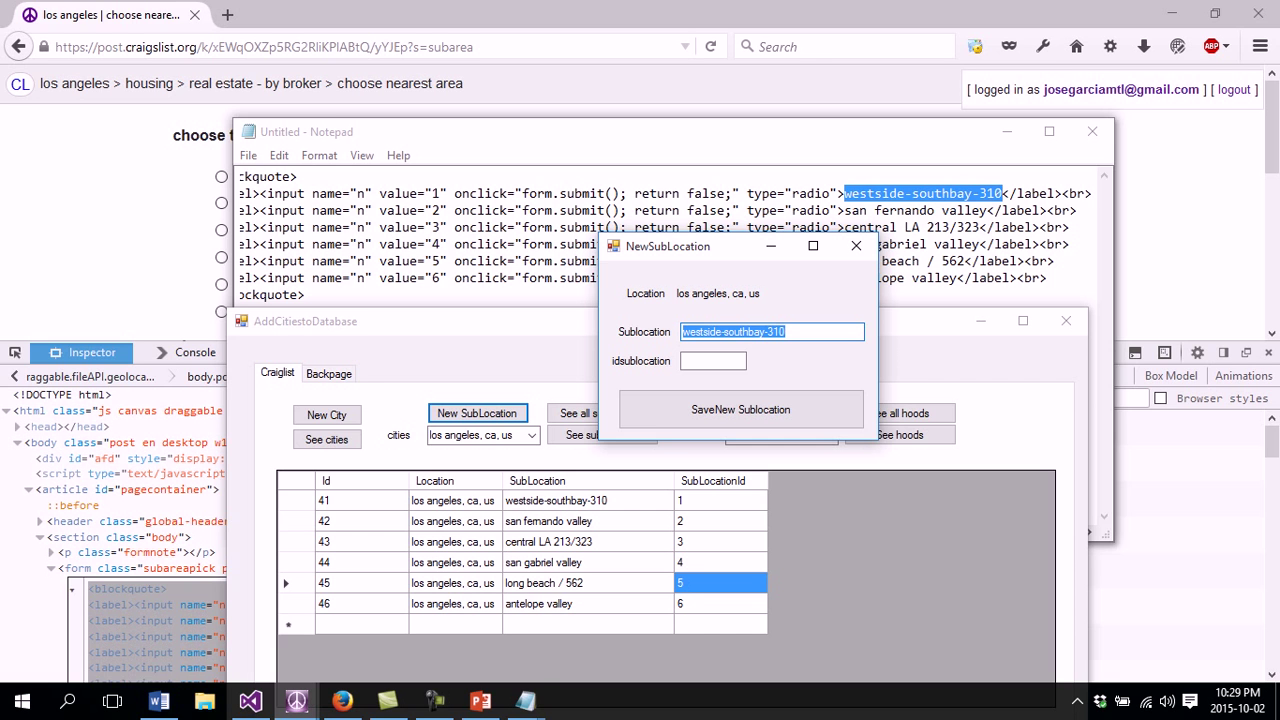
# - Fill idsublocation with the option value 1 copied from the Notepad HTML, and close the new sublocation form without saving
pyautogui.moveTo(441, 193); pyautogui.dragTo(432, 193)
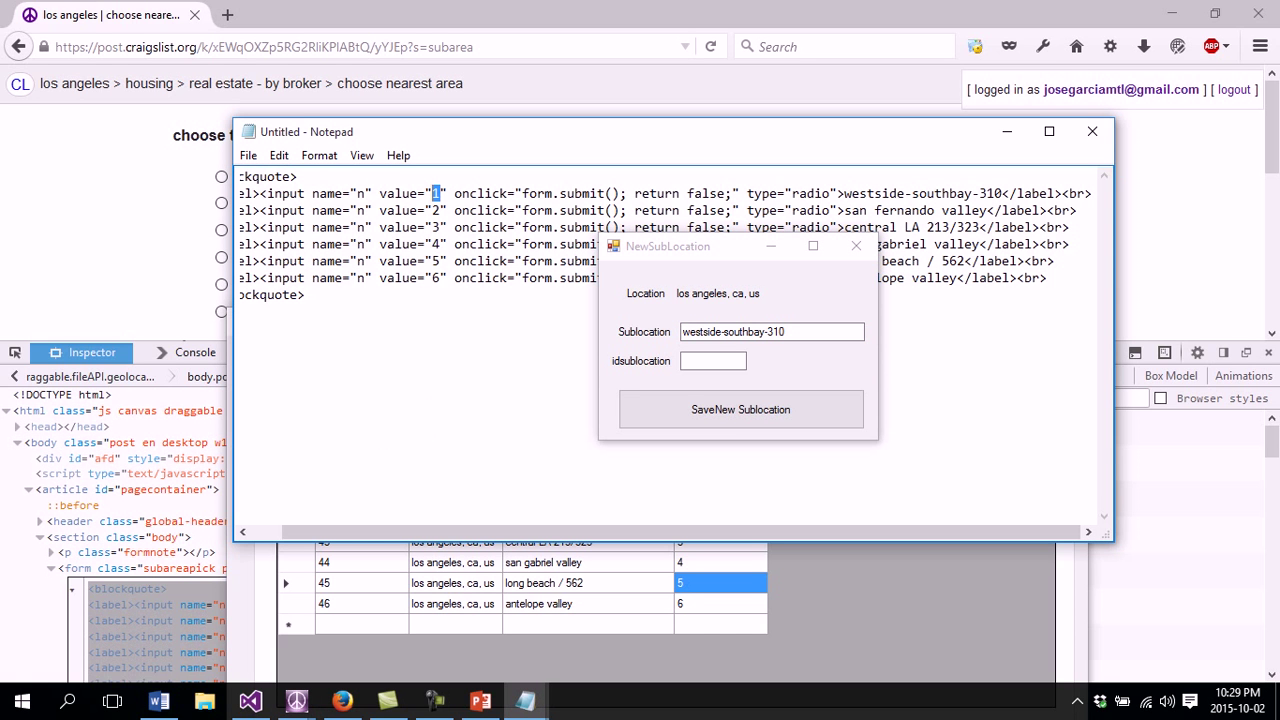
pyautogui.rightClick(430, 194)
pyautogui.click(480, 255)
pyautogui.click(700, 360)
pyautogui.rightClick(700, 360)
pyautogui.click(742, 433)
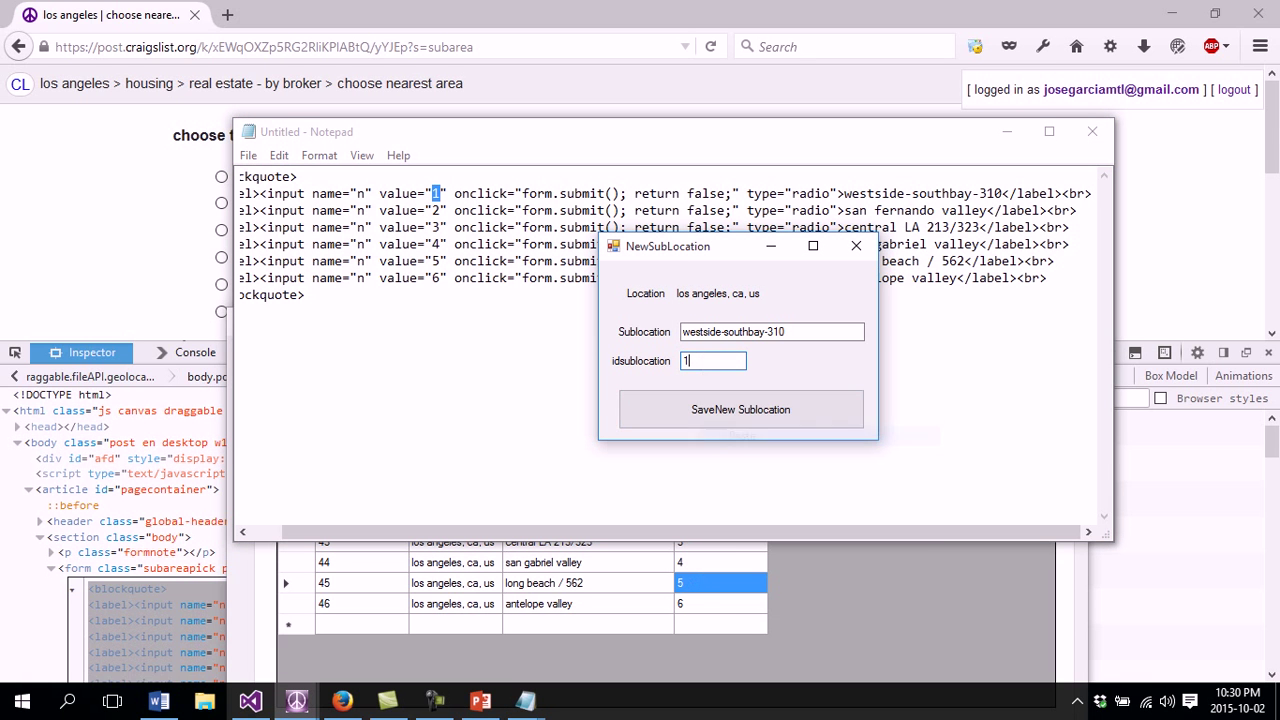
pyautogui.click(826, 593)
pyautogui.moveTo(700, 246); pyautogui.dragTo(708, 230)
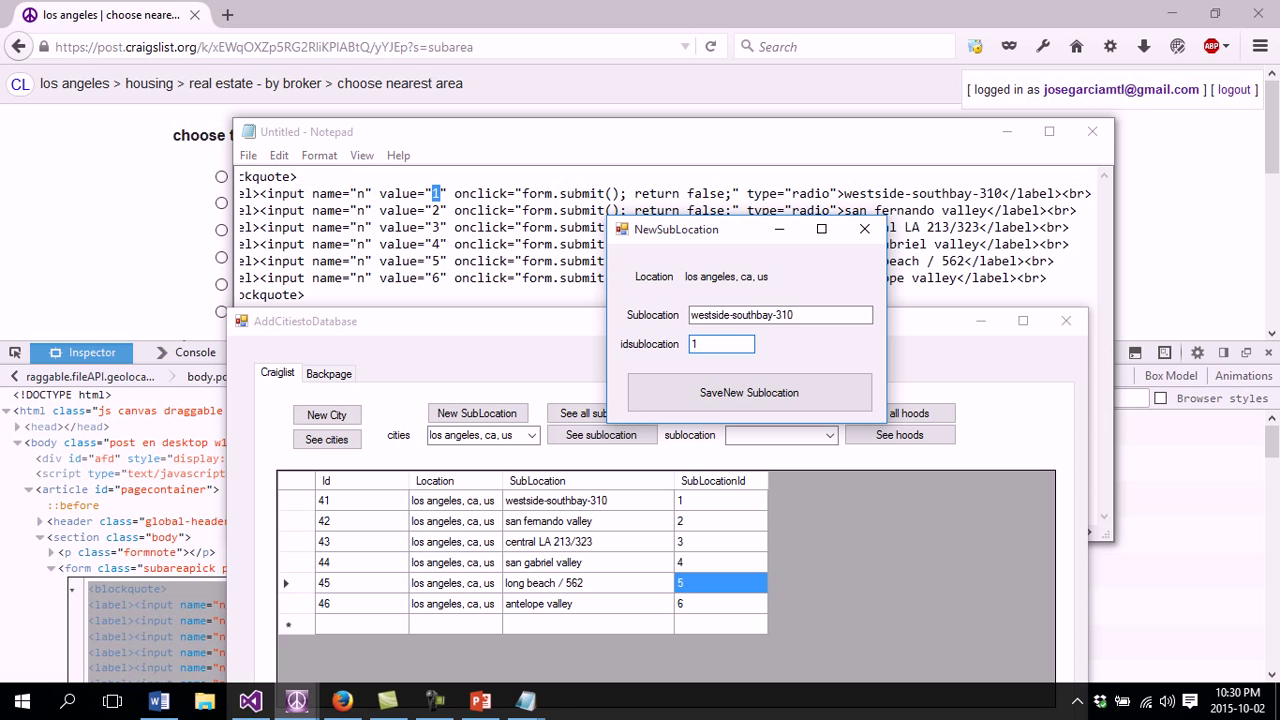
pyautogui.click(864, 229)
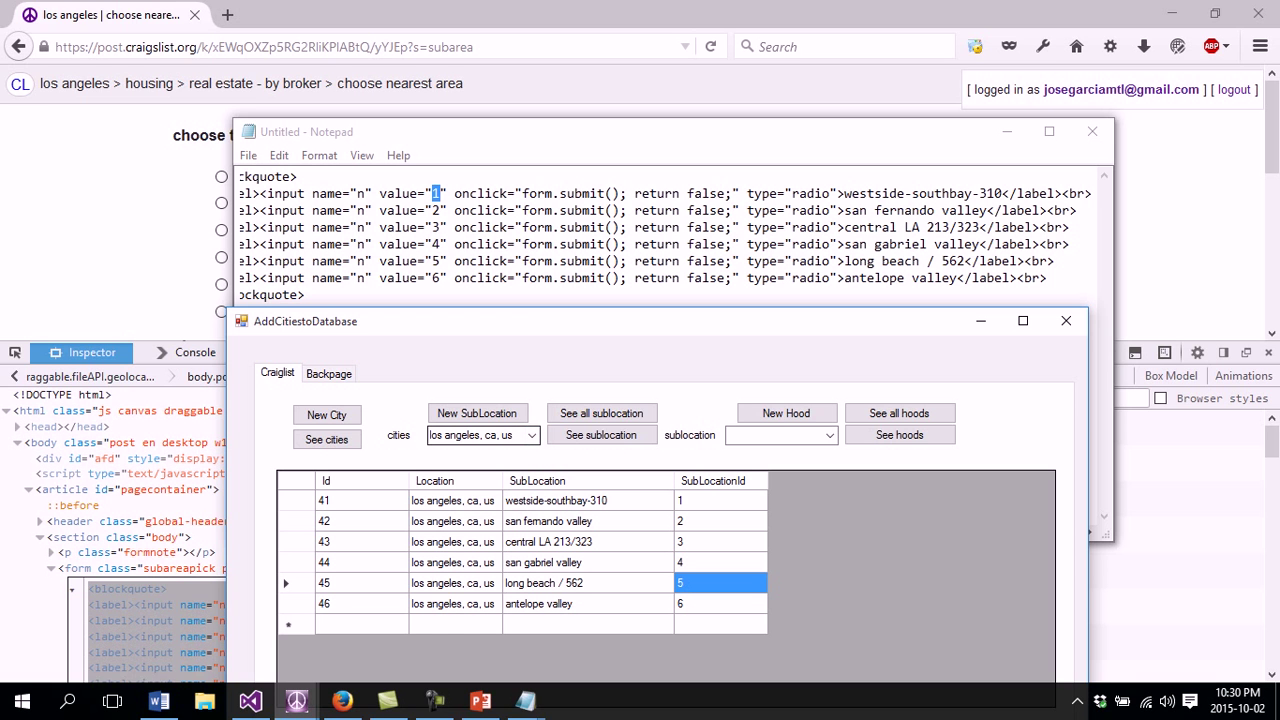
# - List the stored sublocations of los angeles, ca, us, select the long beach / 562 entry, and move the window up over Notepad
pyautogui.click(601, 435)
pyautogui.click(588, 583)
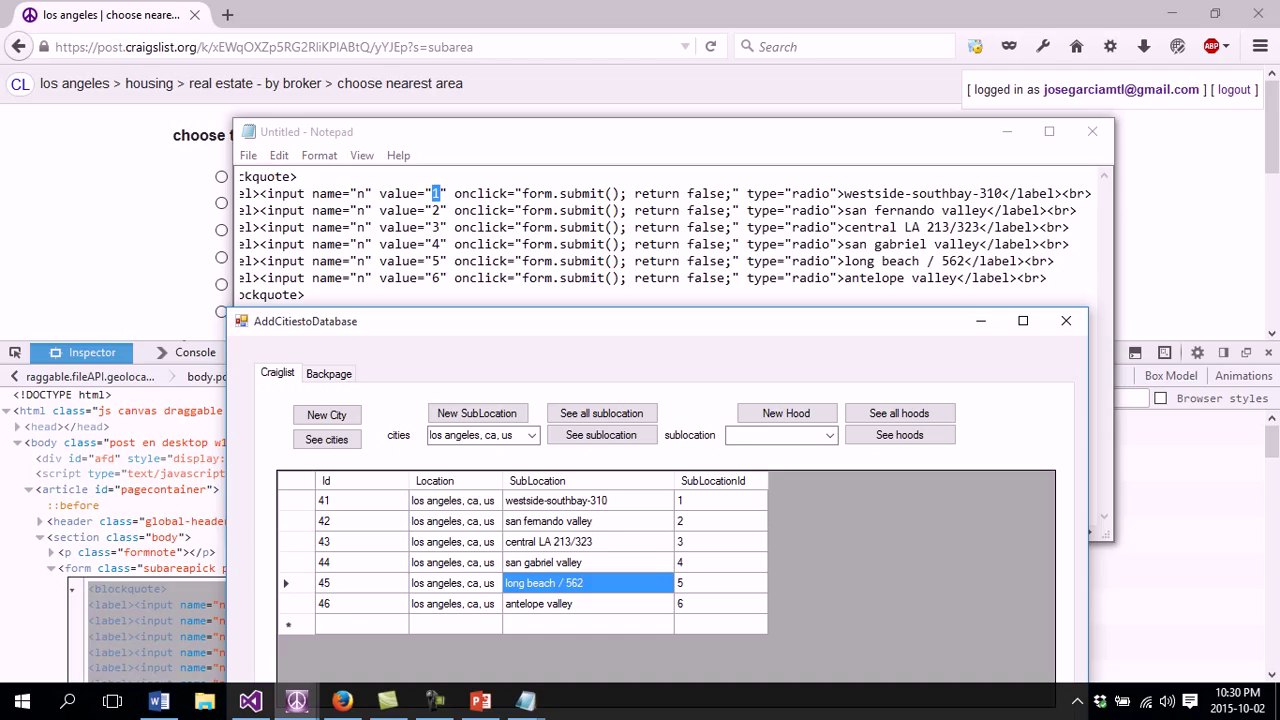
pyautogui.moveTo(600, 321); pyautogui.dragTo(607, 173)
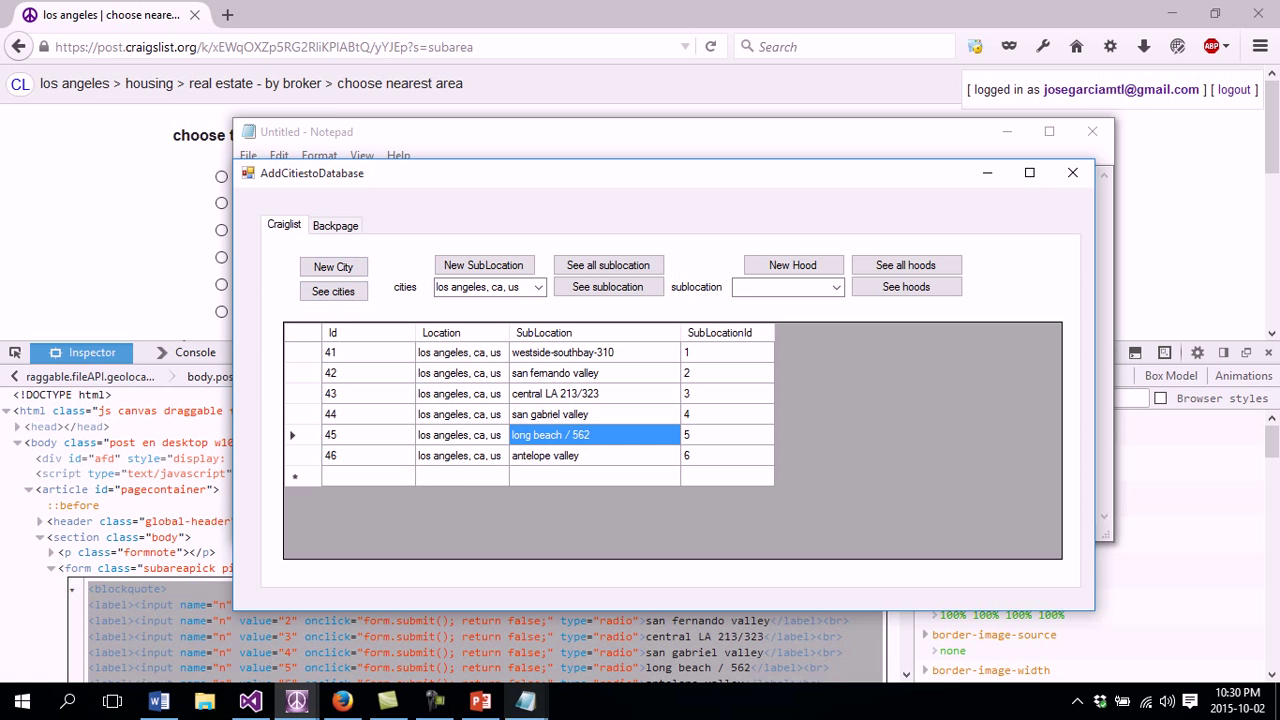
# - Open a new city form and highlight the city name "little rock, ar, us" in the Notepad city option list
pyautogui.click(333, 266)
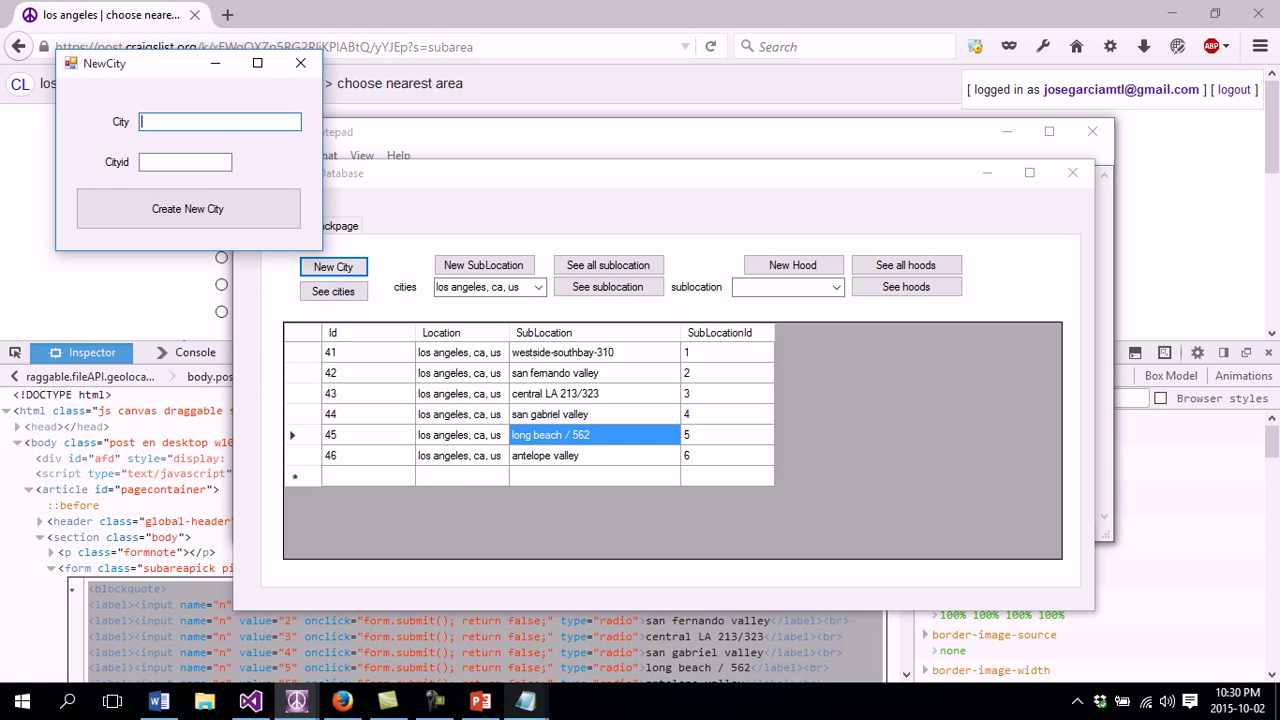
pyautogui.moveTo(526, 702)
pyautogui.click(323, 625)
pyautogui.click(436, 277)
pyautogui.scroll(-1, 436, 277)
pyautogui.moveTo(389, 261); pyautogui.dragTo(534, 261)
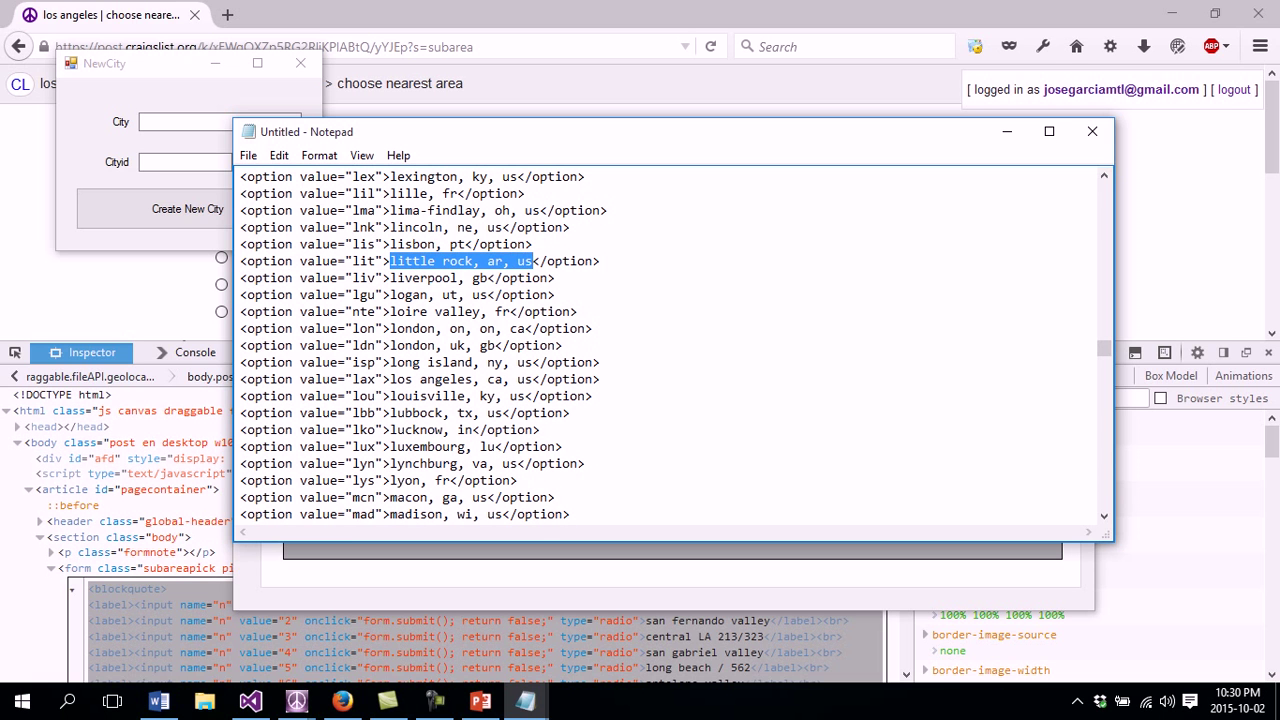
pyautogui.hotkey('alt', 'Tab')
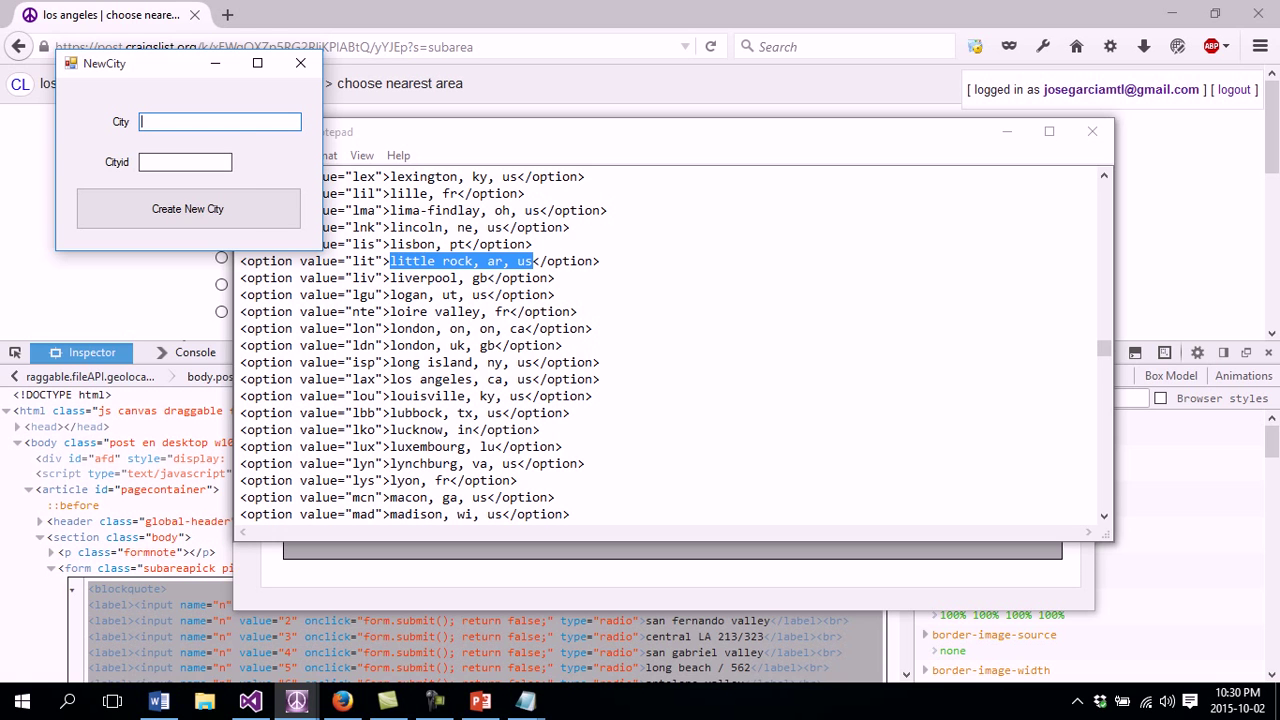
# - Highlight the little rock option value "lit" as the source for Cityid, and close the new city form without saving
pyautogui.moveTo(376, 261); pyautogui.dragTo(352, 261)
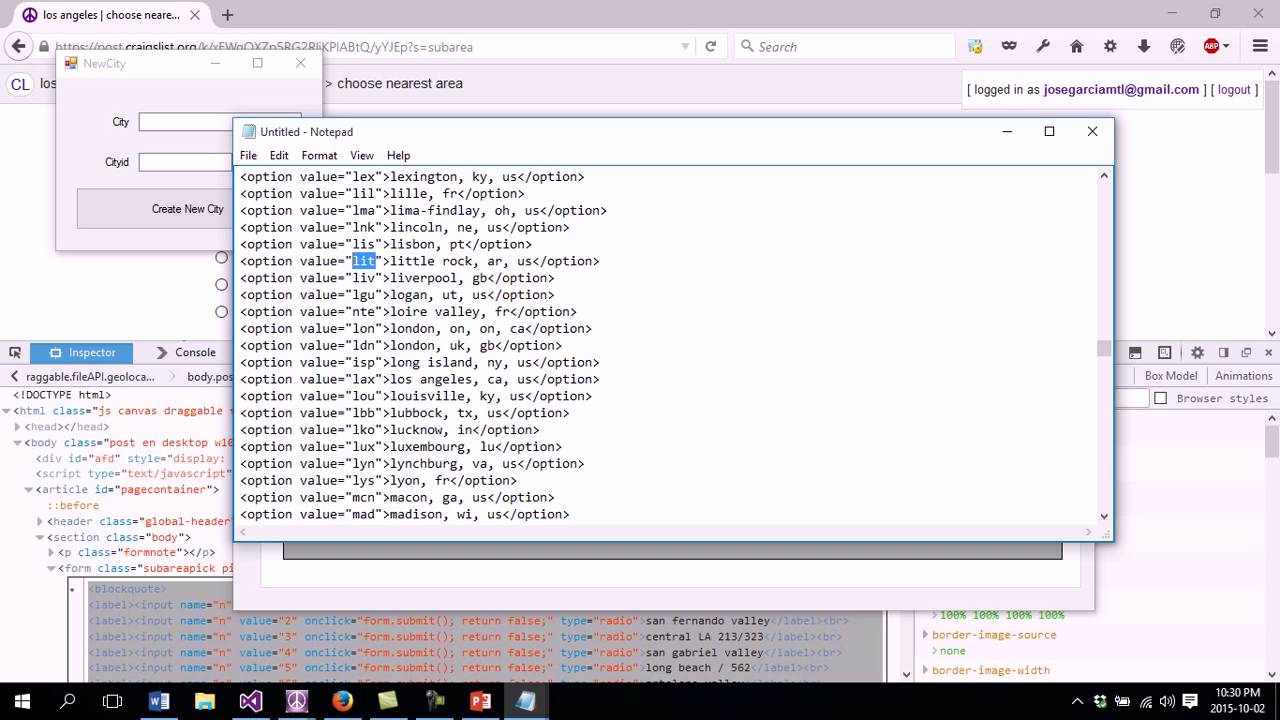
pyautogui.click(185, 162)
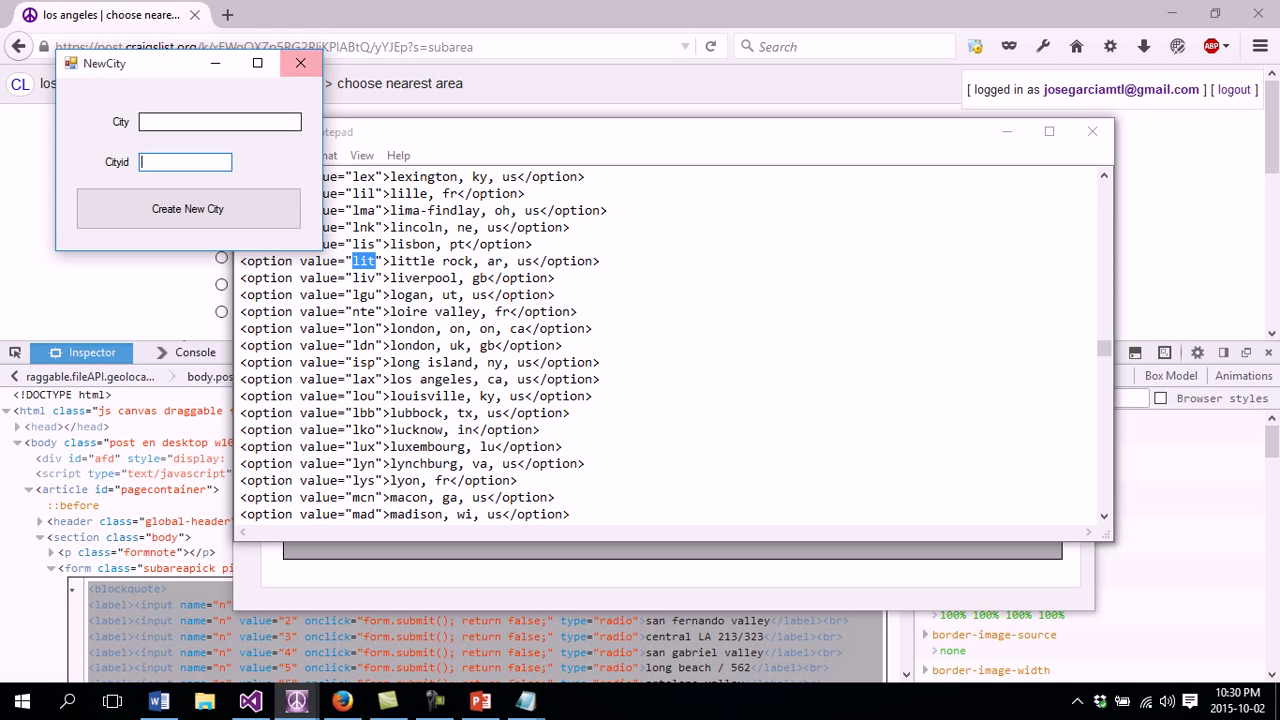
pyautogui.click(300, 63)
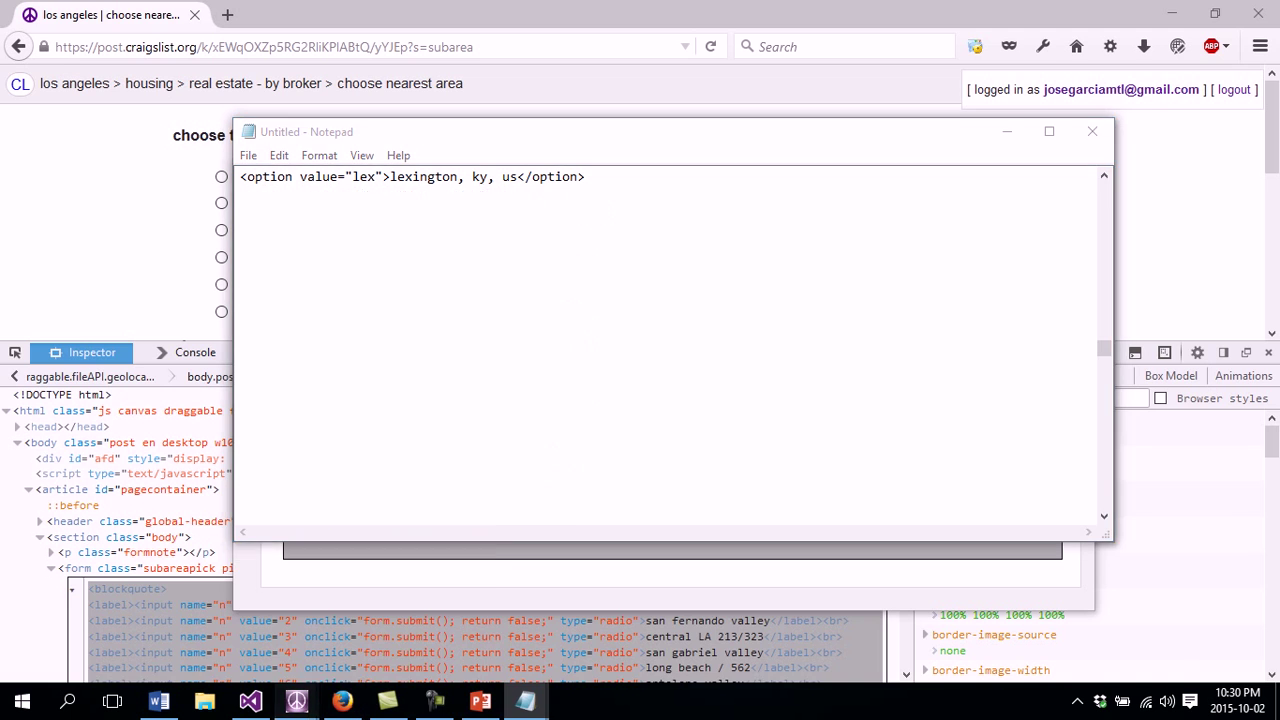
# - Switch back to the AddCitiestoDatabase window, choose the city las vegas, nv, us and list its sublocations
pyautogui.click(296, 700)
pyautogui.click(398, 624)
pyautogui.click(538, 287)
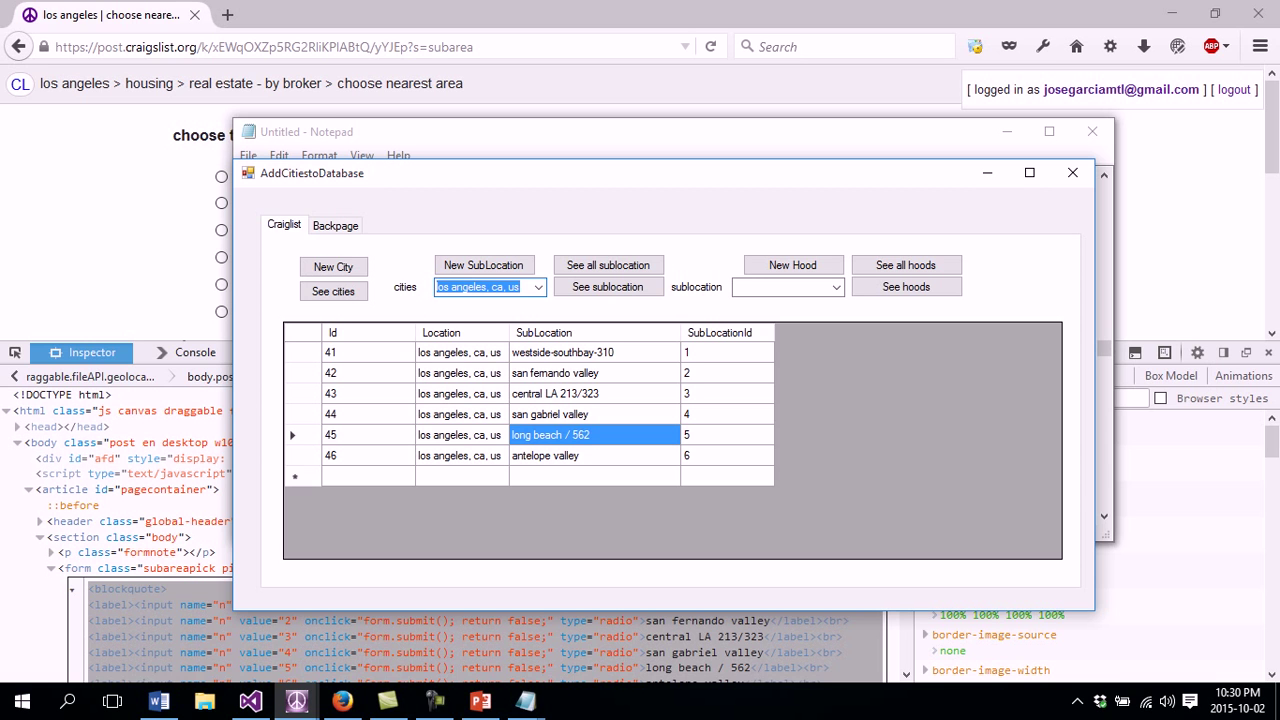
pyautogui.write('la')
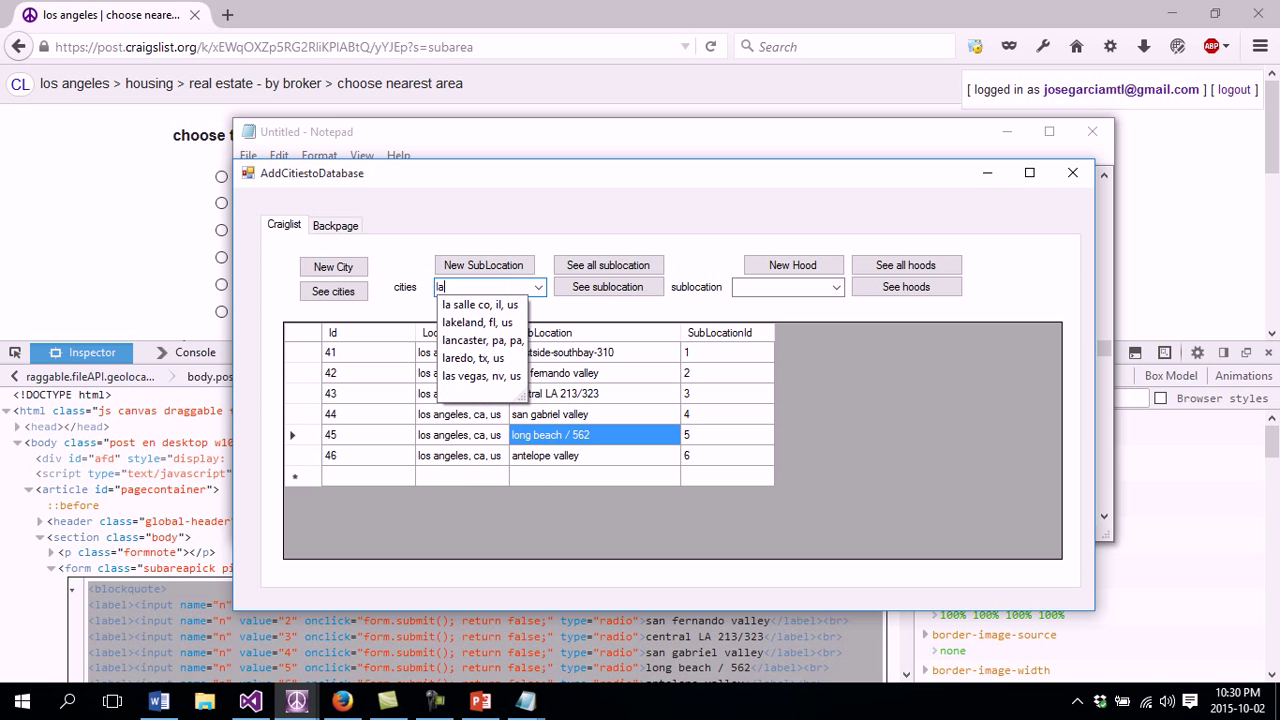
pyautogui.press('Down')
pyautogui.press('Down')
pyautogui.press('Down')
pyautogui.press('Down')
pyautogui.press('Down')
pyautogui.press('Return')
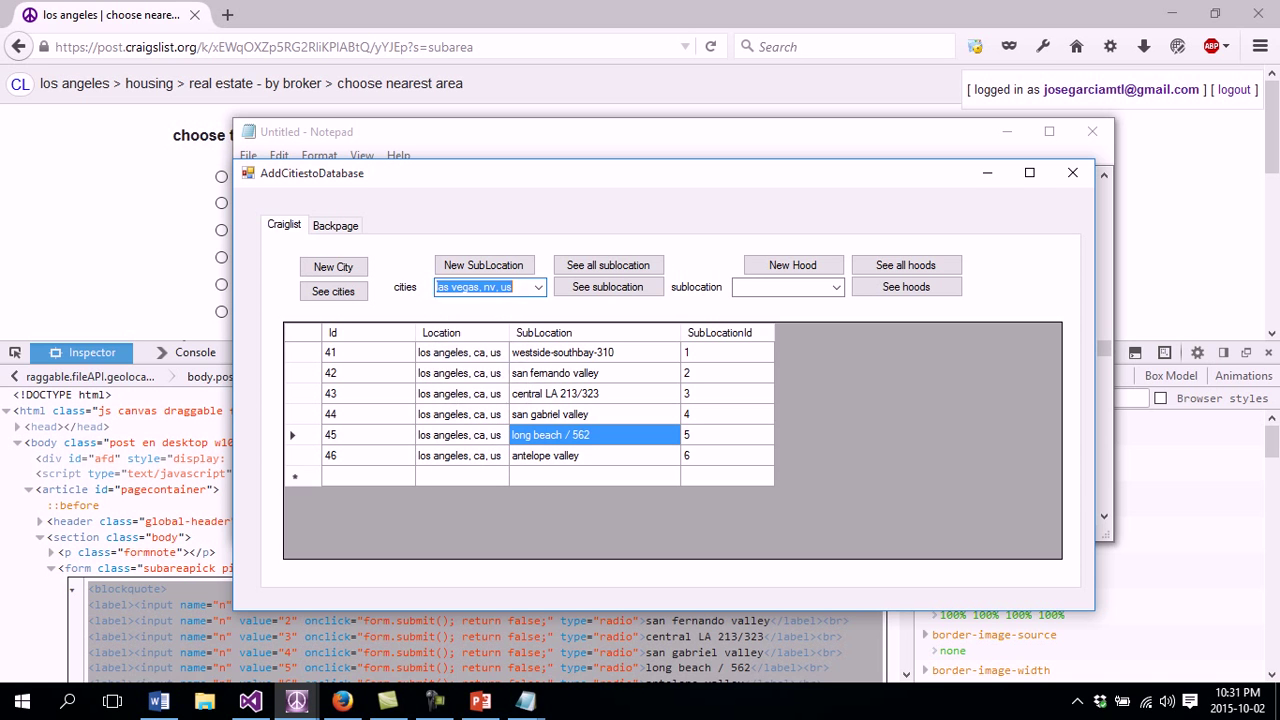
pyautogui.click(608, 287)
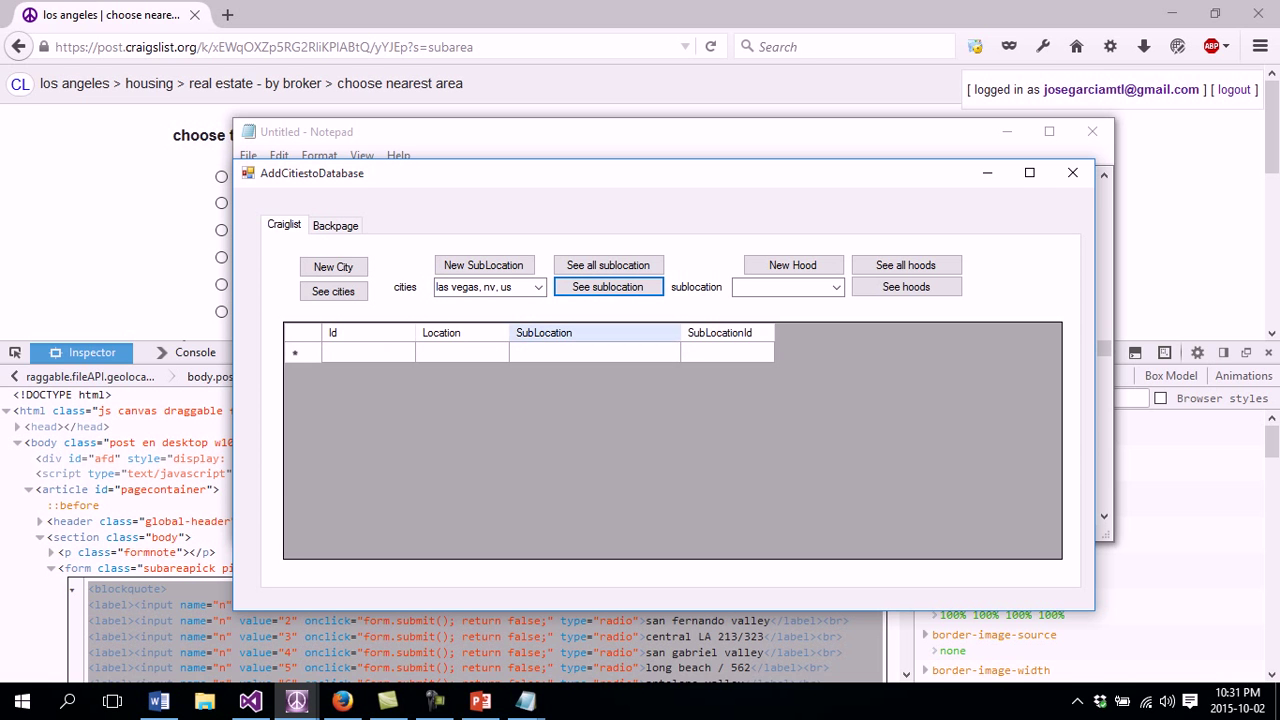
# - Save a new sublocation for las vegas, nv, us with name "none" and idsublocation "none", and list the city's sublocations to check it
pyautogui.click(484, 265)
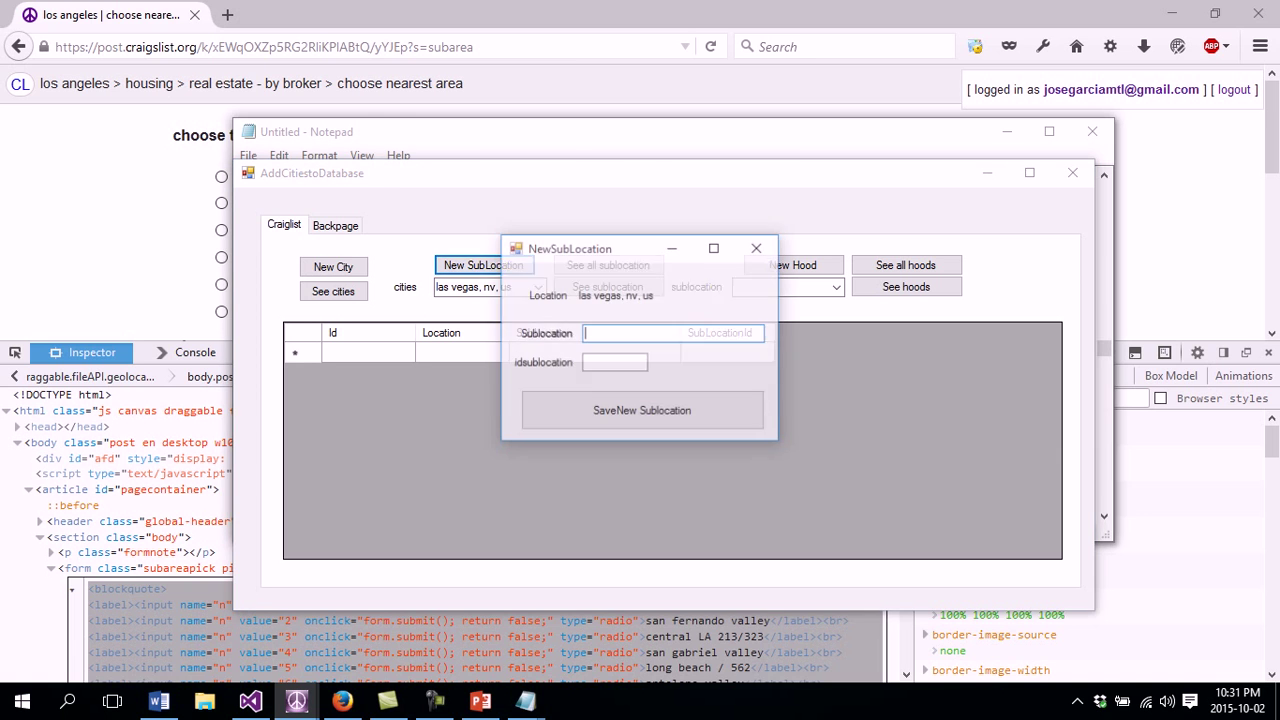
pyautogui.write('none')
pyautogui.press('Tab')
pyautogui.write('none')
pyautogui.press('Tab')
pyautogui.press('Return')
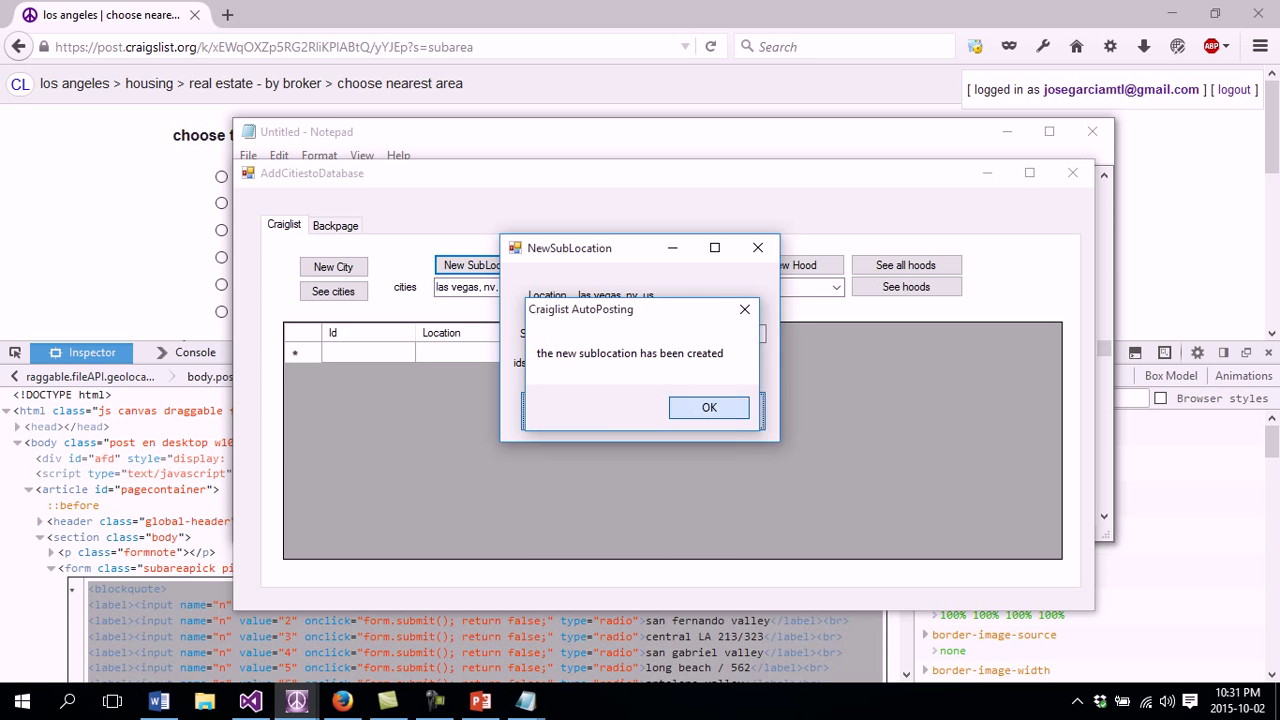
pyautogui.press('Return')
pyautogui.click(758, 248)
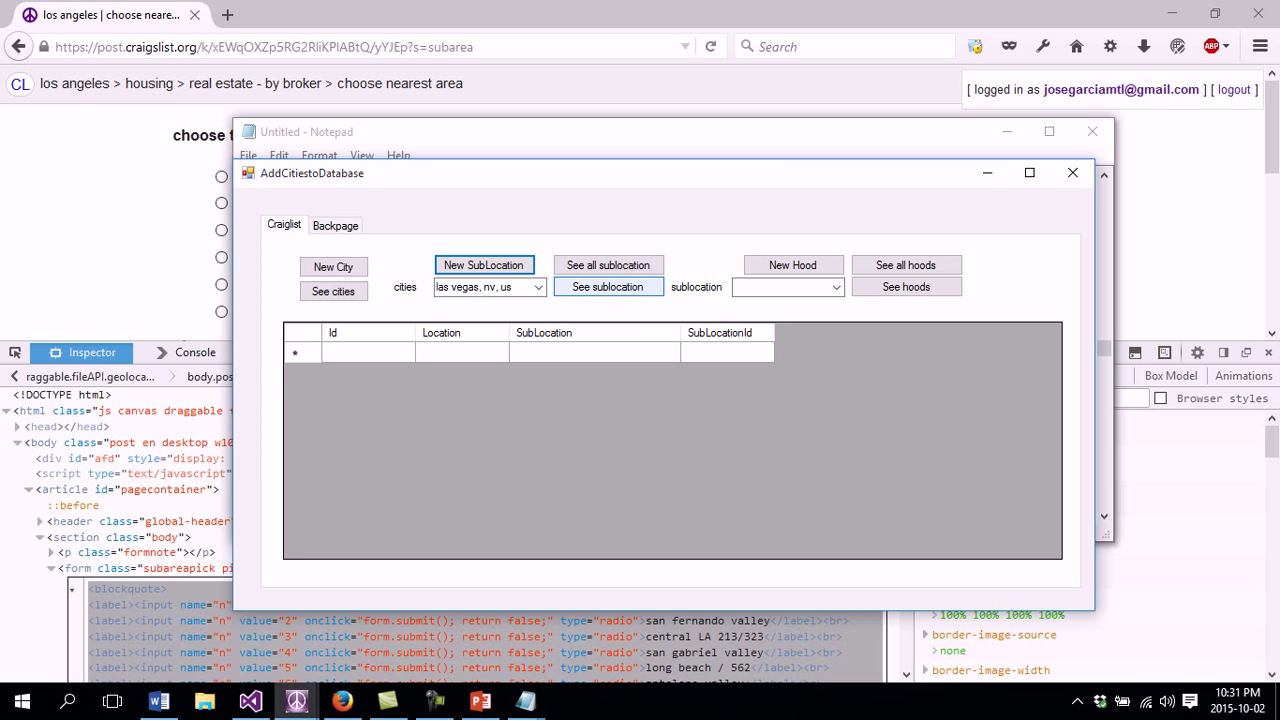
pyautogui.click(608, 287)
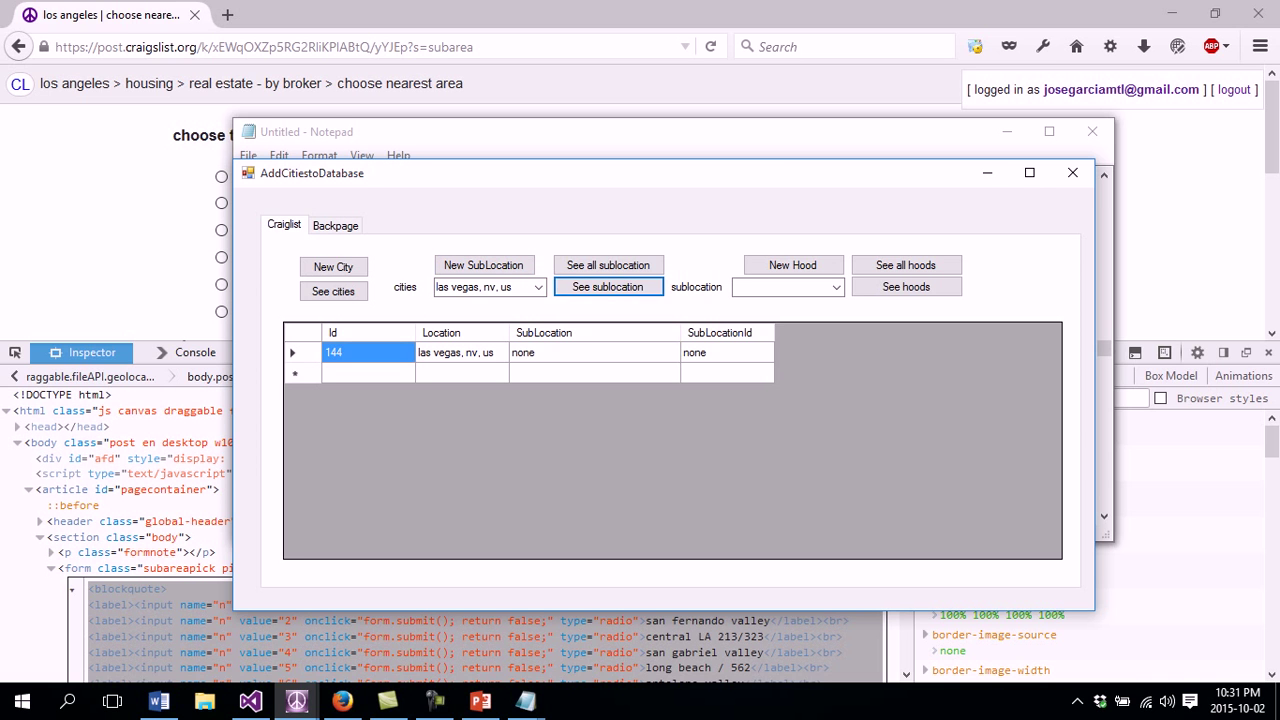
pyautogui.click(594, 353)
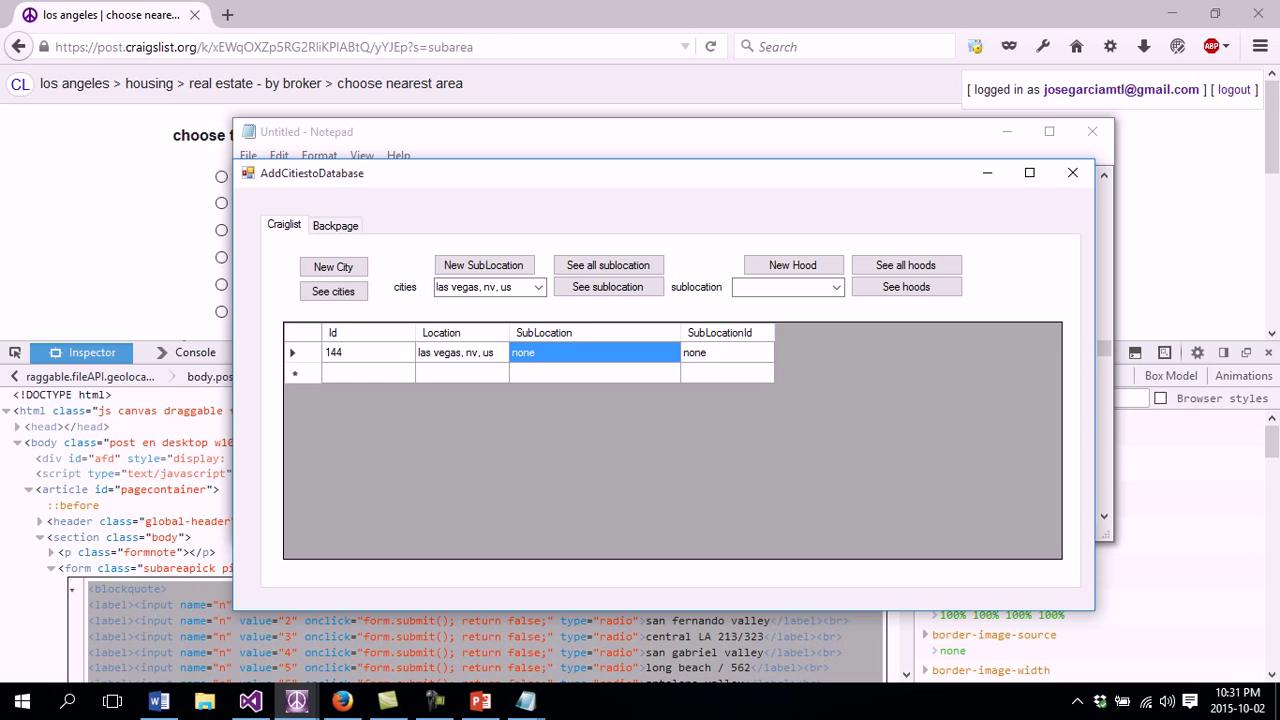
# - Choose the sublocation none for las vegas, nv, us and list its hoods
pyautogui.click(836, 287)
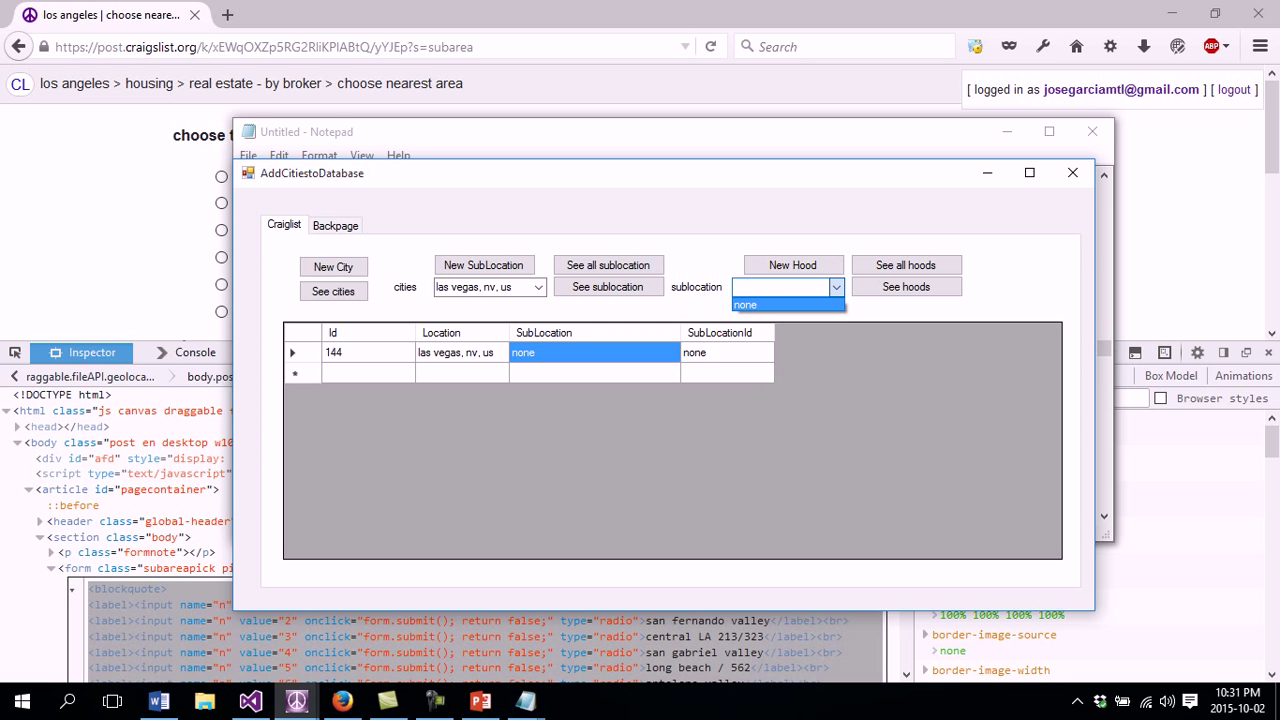
pyautogui.click(788, 305)
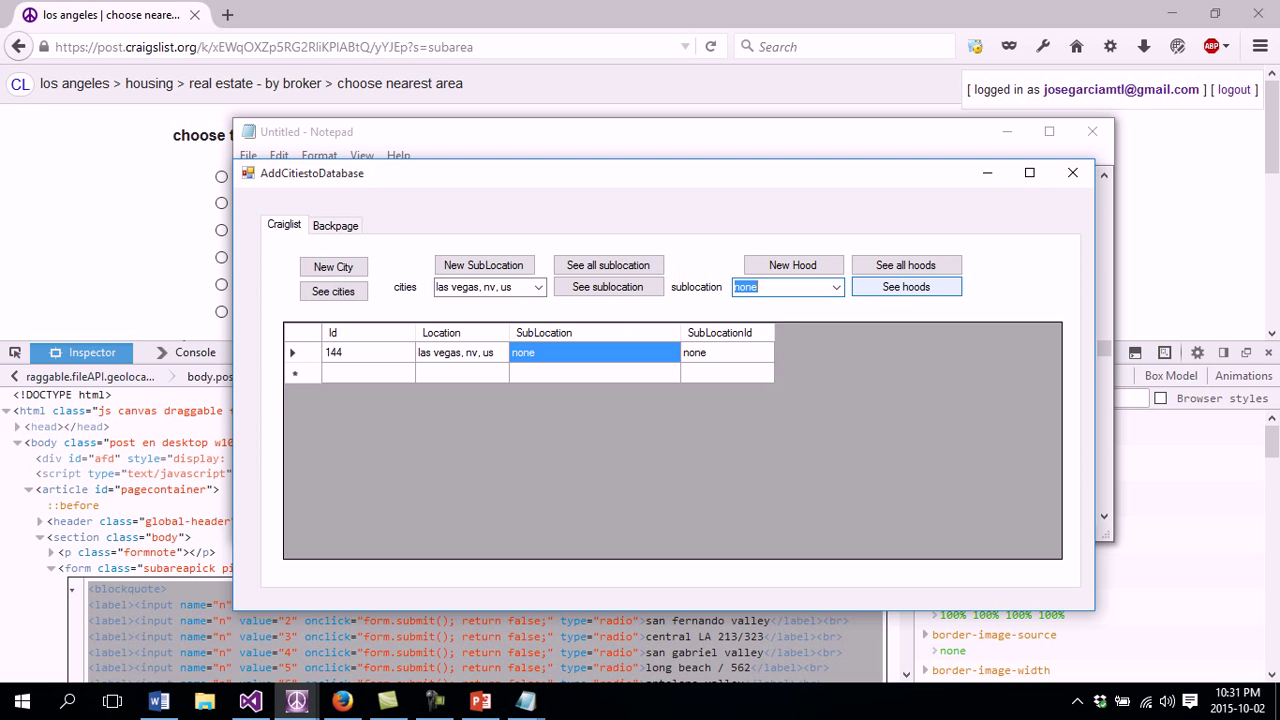
pyautogui.click(906, 287)
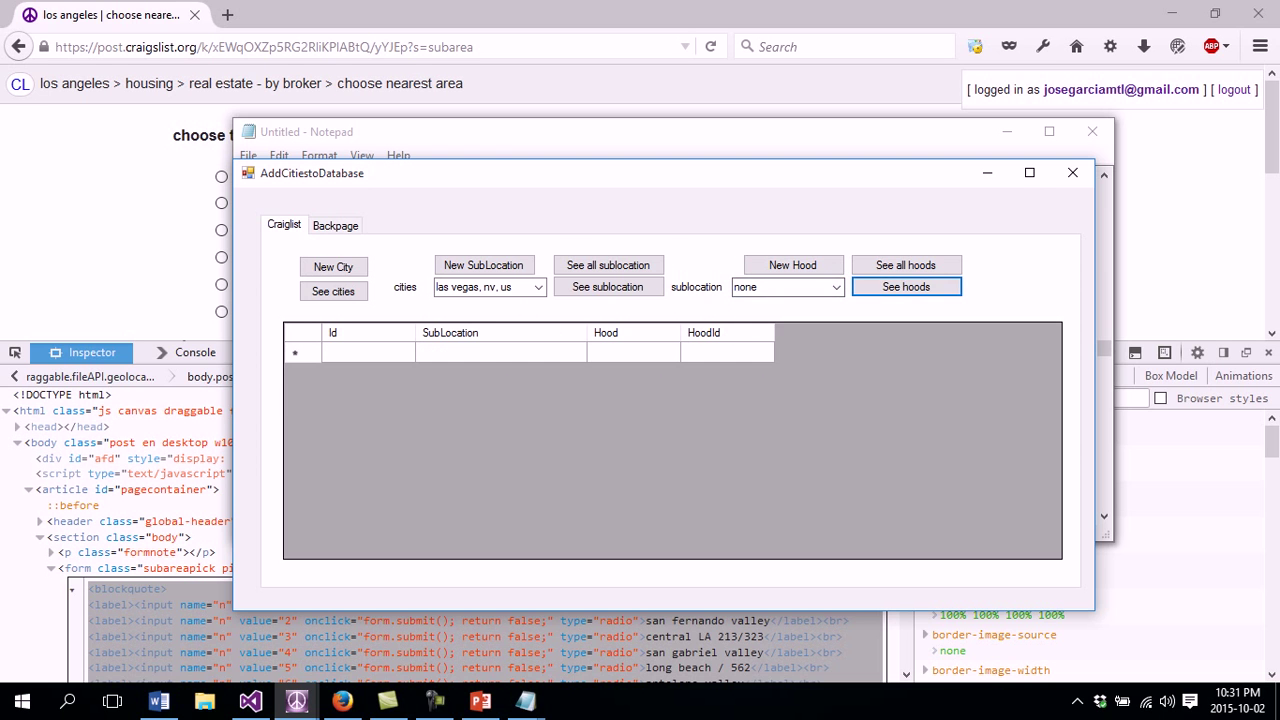
# - Open a new hood form for the sublocation none to view its Neighborhood and hoodid fields, and close it without saving
pyautogui.click(792, 265)
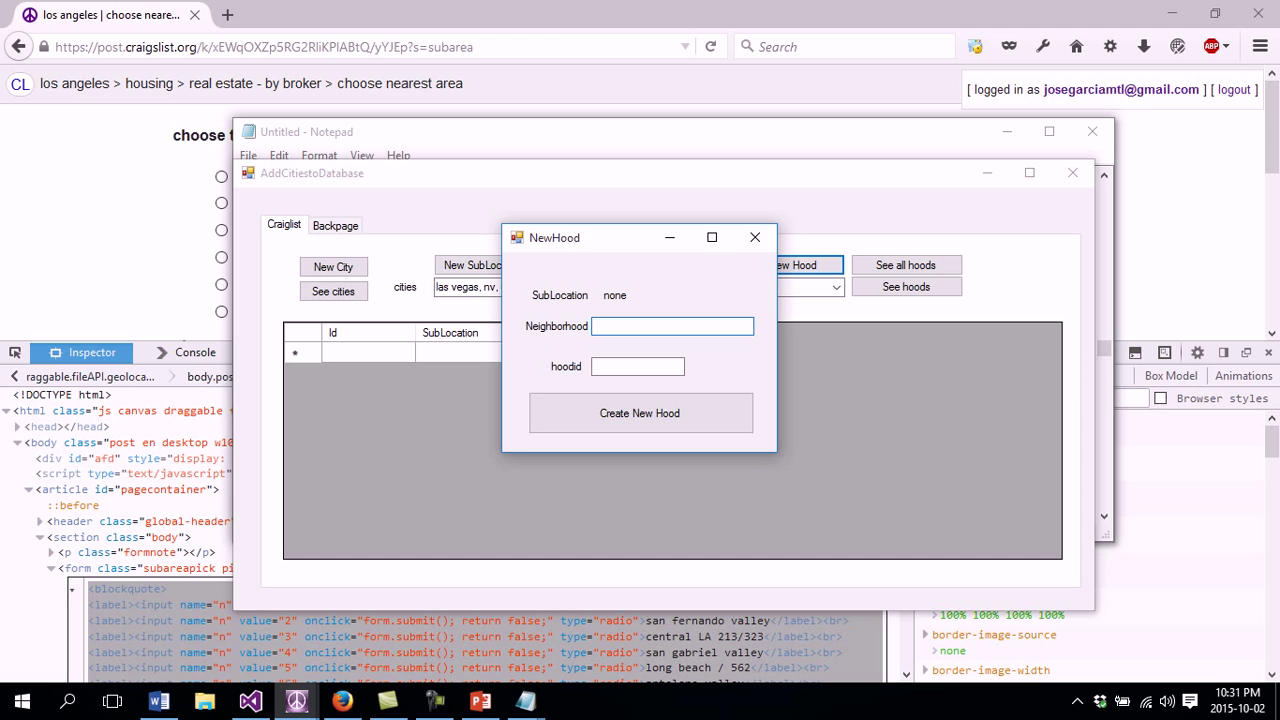
pyautogui.click(638, 367)
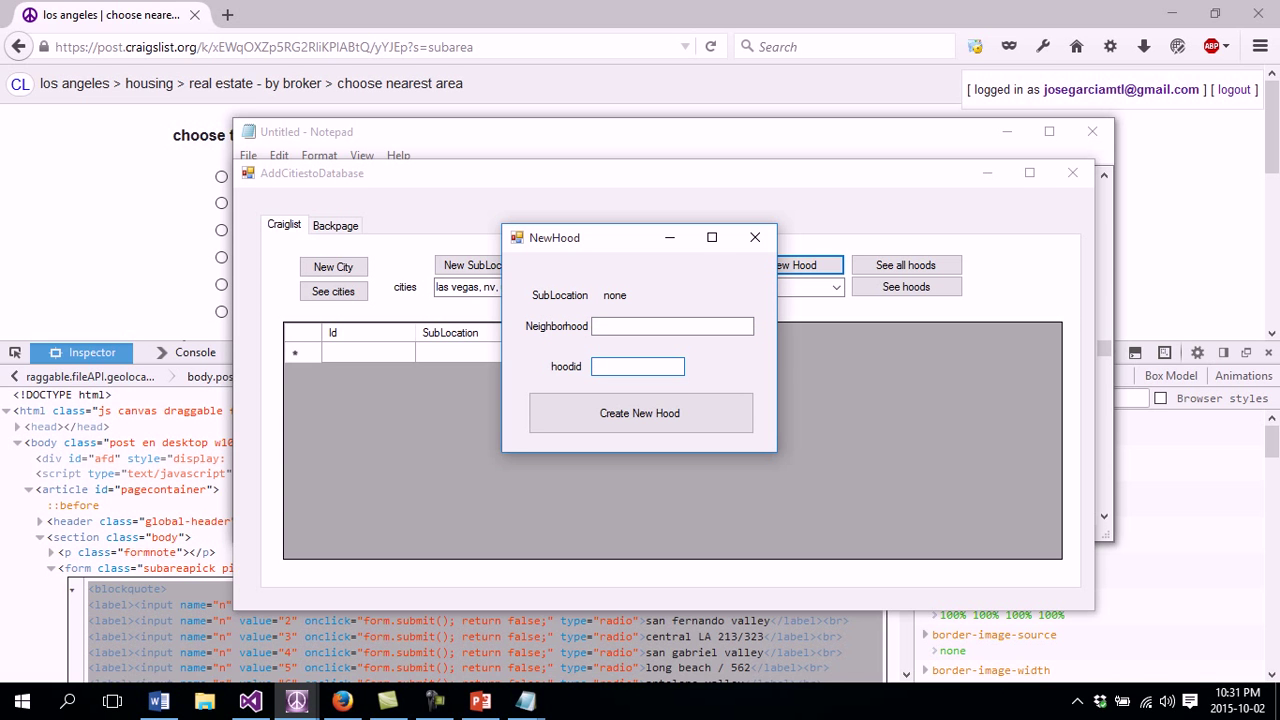
pyautogui.click(755, 237)
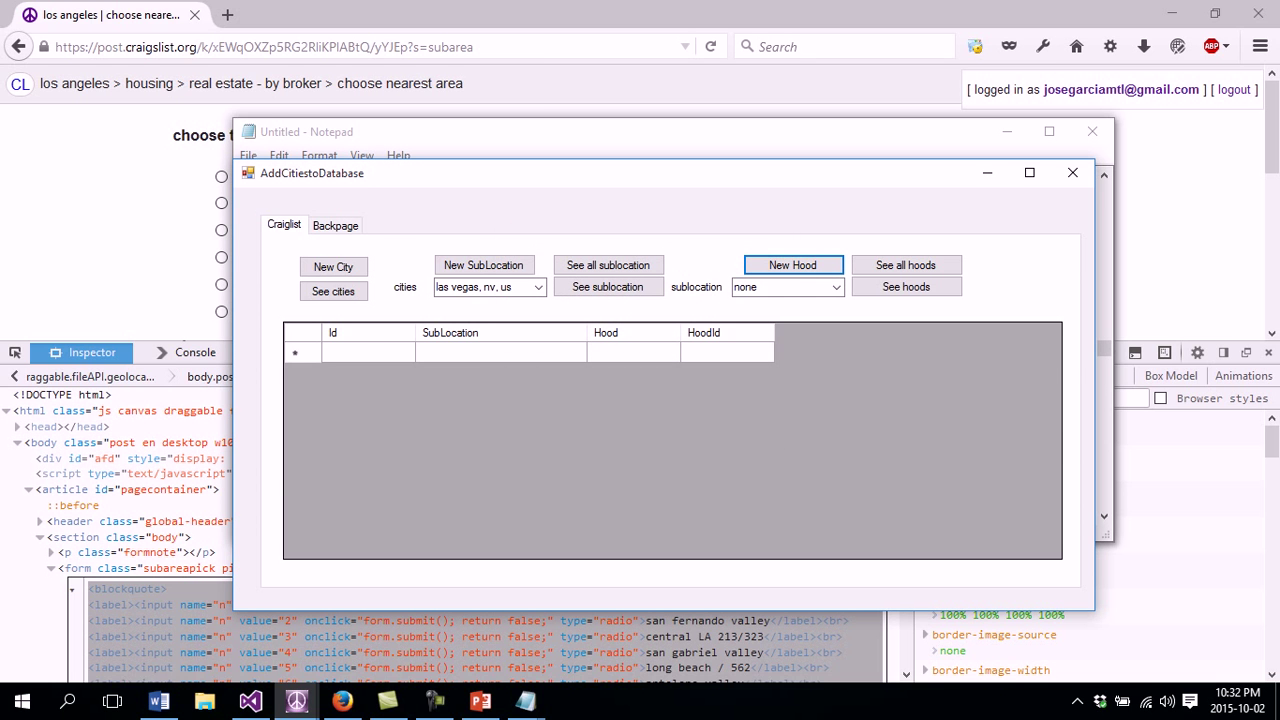
# - Switch to Firefox, inspect the Craigslist location list's blockquote as editable HTML, and highlight the westside-southbay-310 label in it
pyautogui.click(120, 245)
pyautogui.click(15, 353)
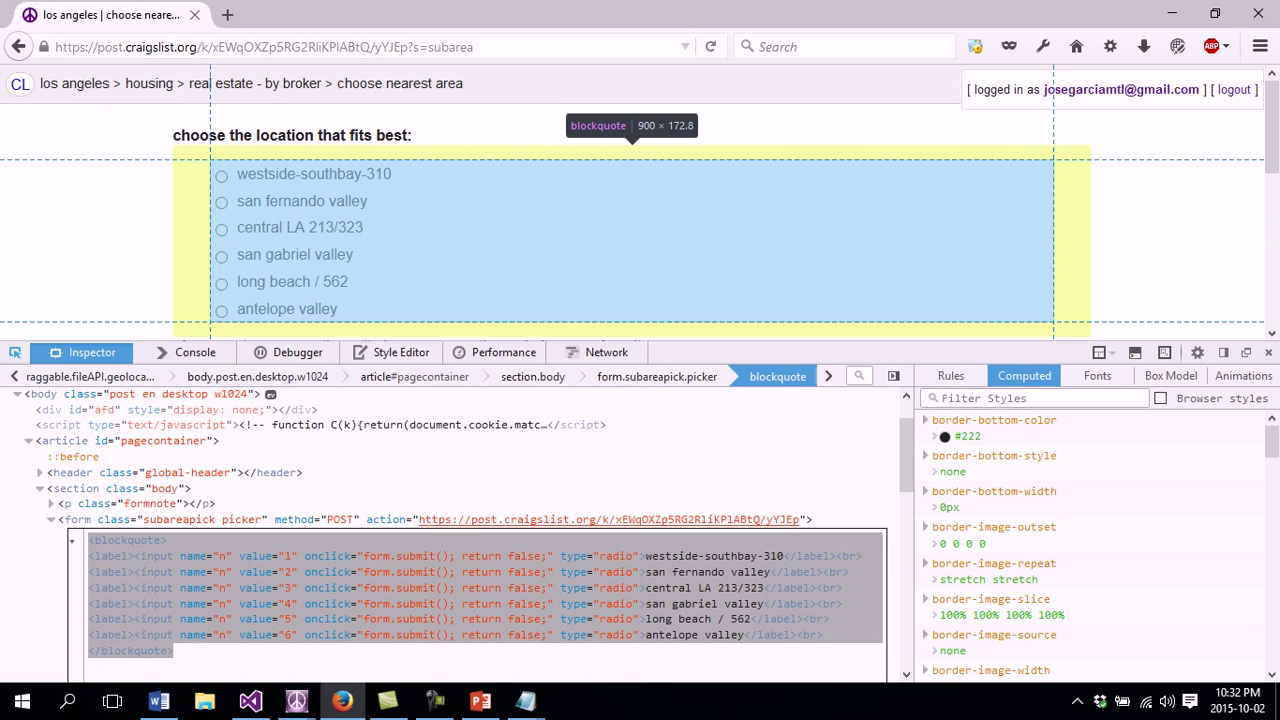
pyautogui.click(632, 241)
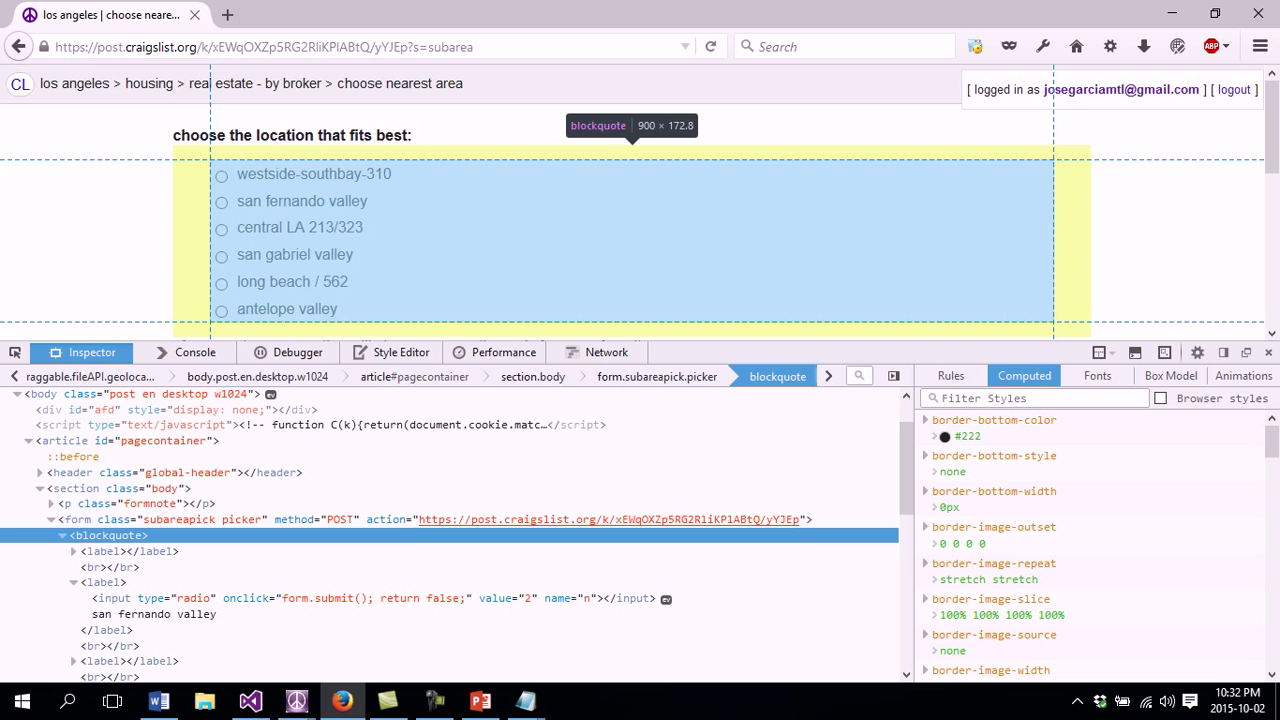
pyautogui.rightClick(134, 535)
pyautogui.press('Up')
pyautogui.press('Return')
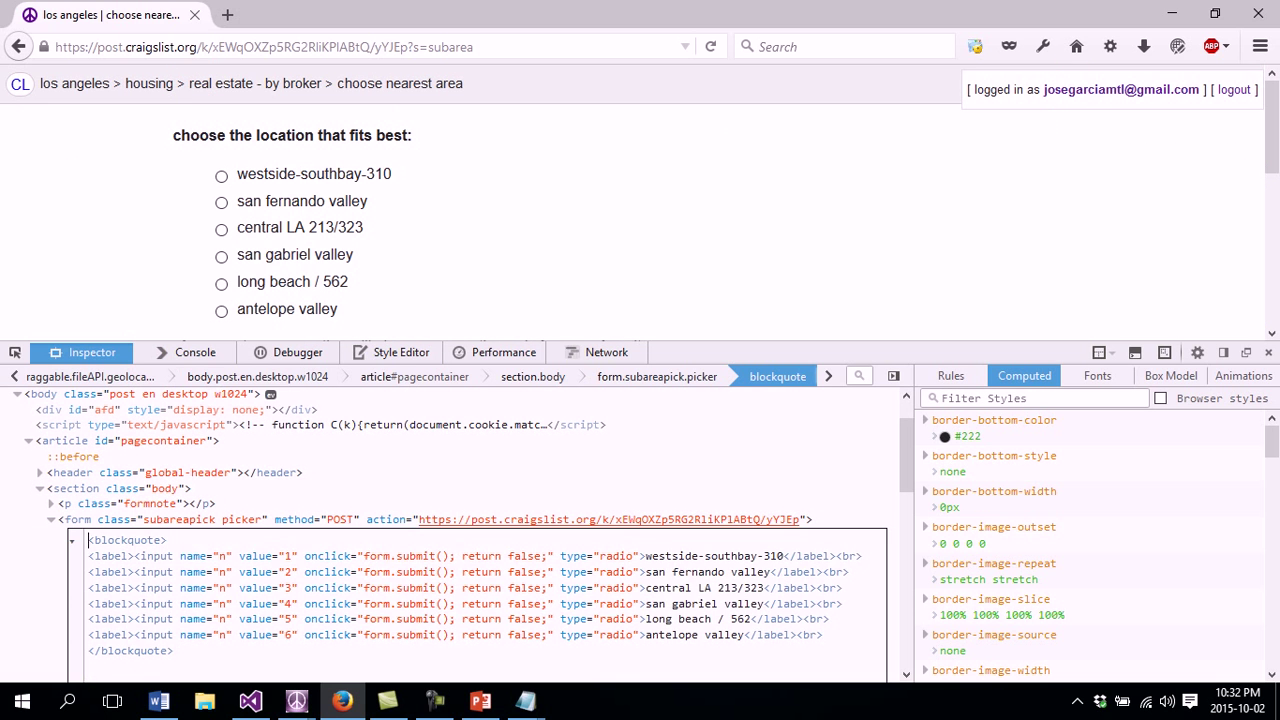
pyautogui.hotkey('ctrl', 'a')
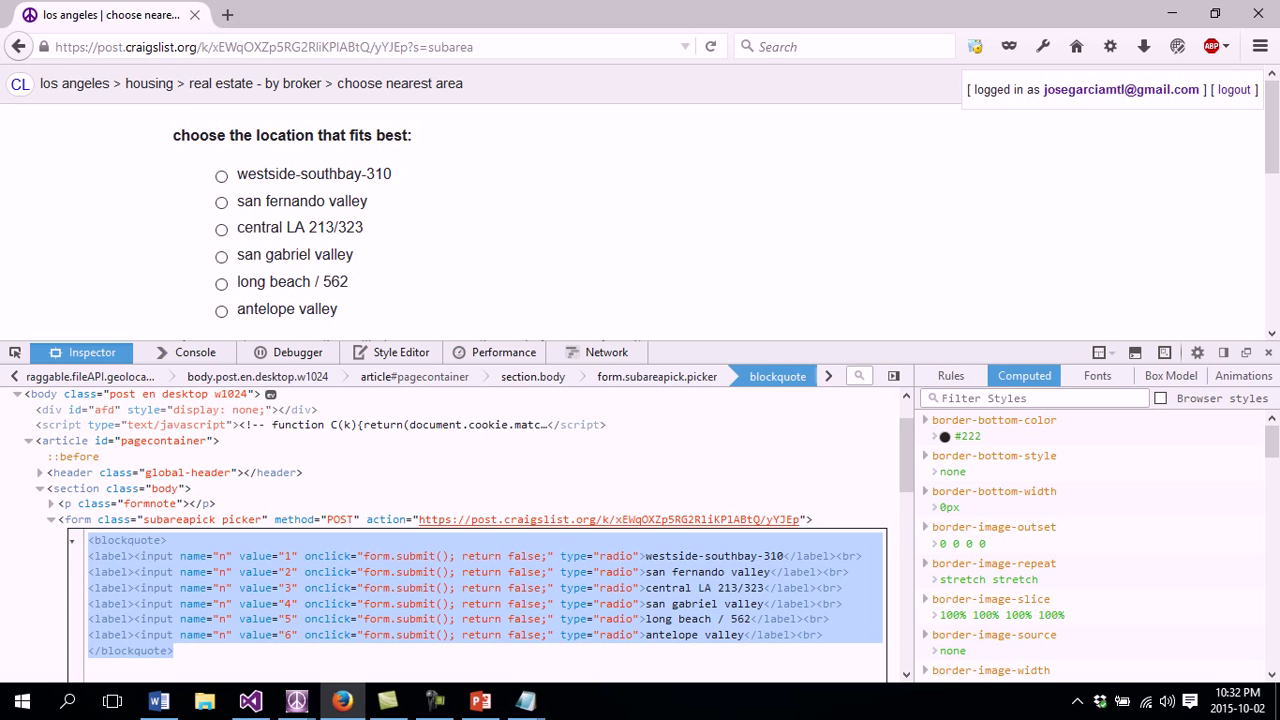
pyautogui.click(292, 557)
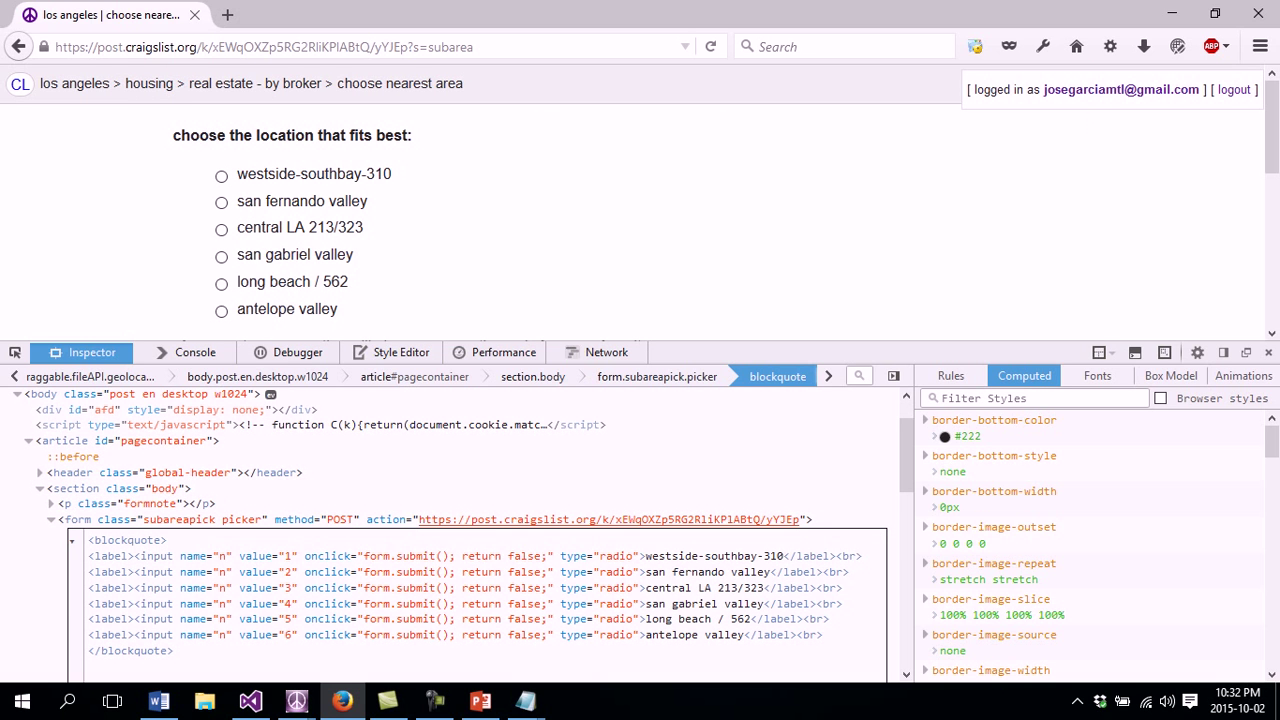
pyautogui.moveTo(640, 556); pyautogui.dragTo(790, 556)
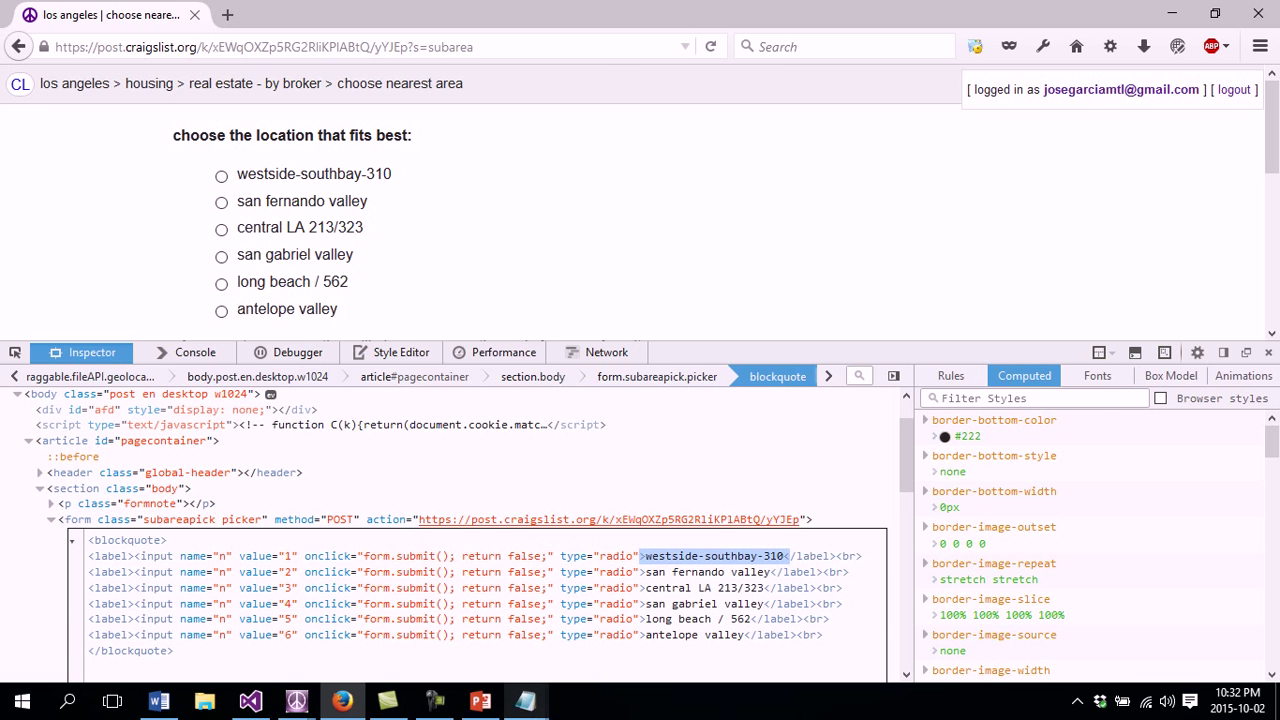
# - Switch to the AddCitiestoDatabase window and close it
pyautogui.click(296, 700)
pyautogui.click(400, 610)
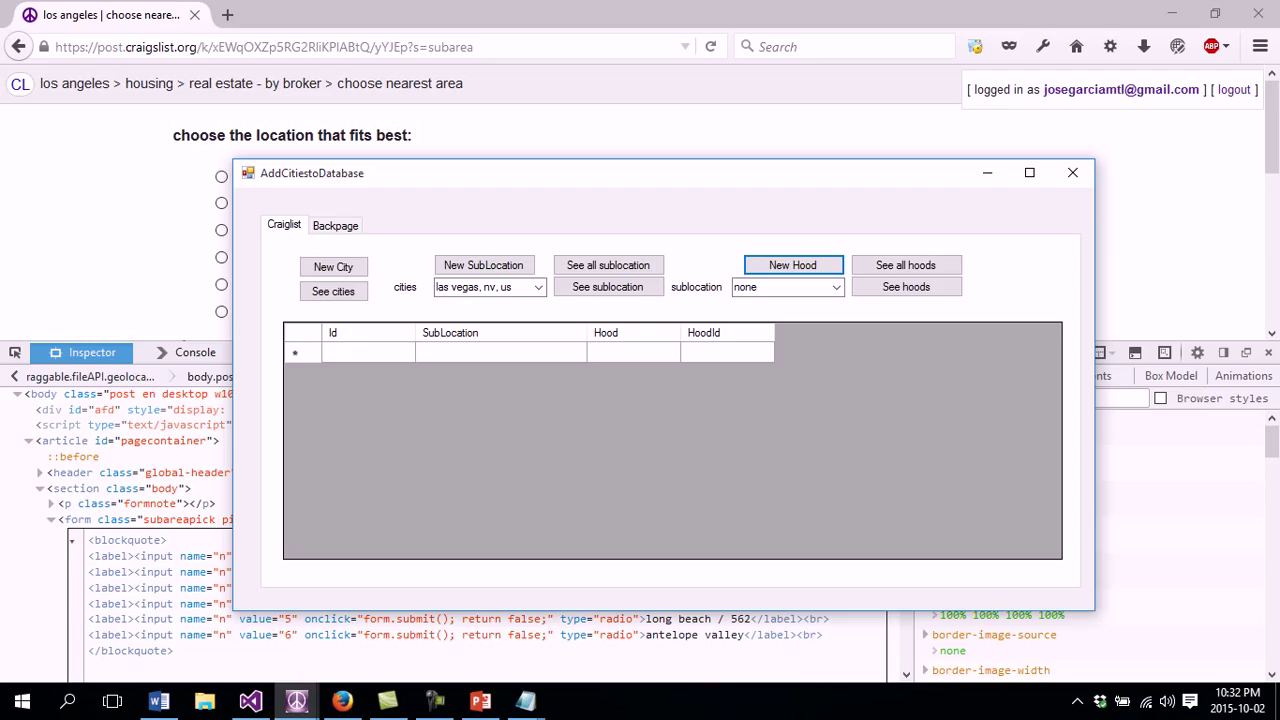
pyautogui.click(1072, 172)
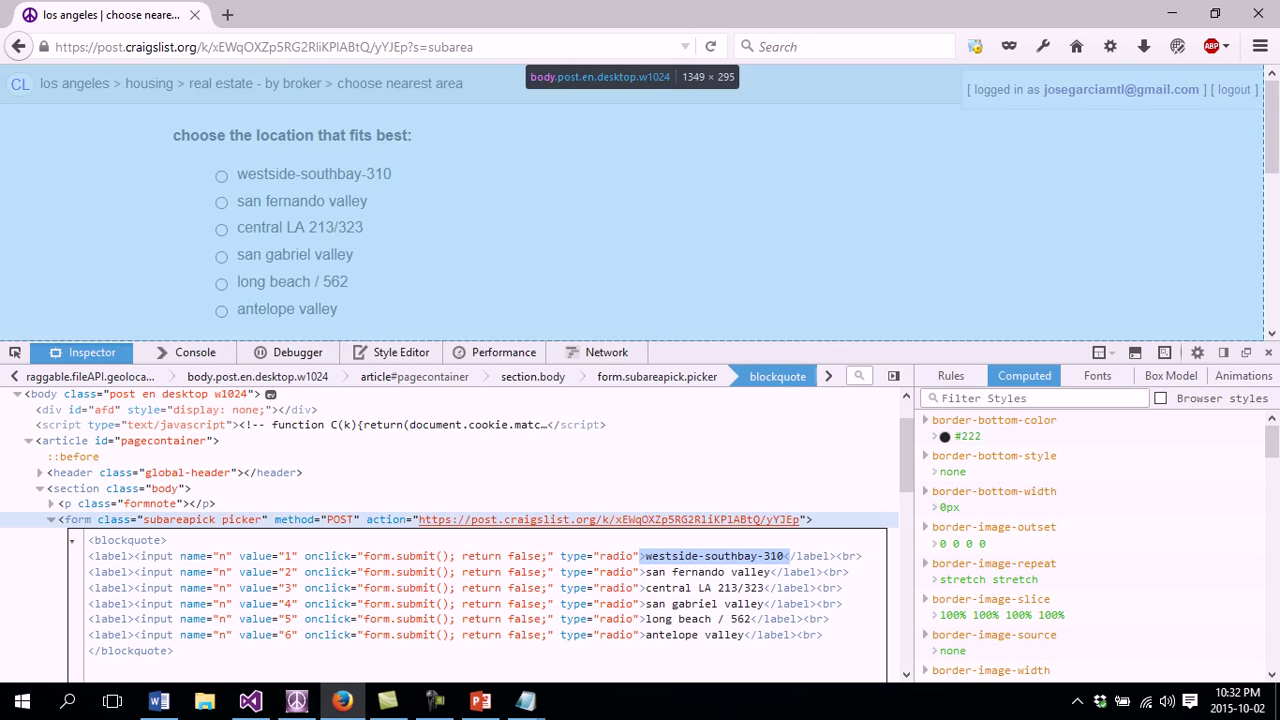
# - Switch to the Craigslist Autoposting Software, show the ads in its Craigslist posting window, and open a new ad form
pyautogui.click(297, 701)
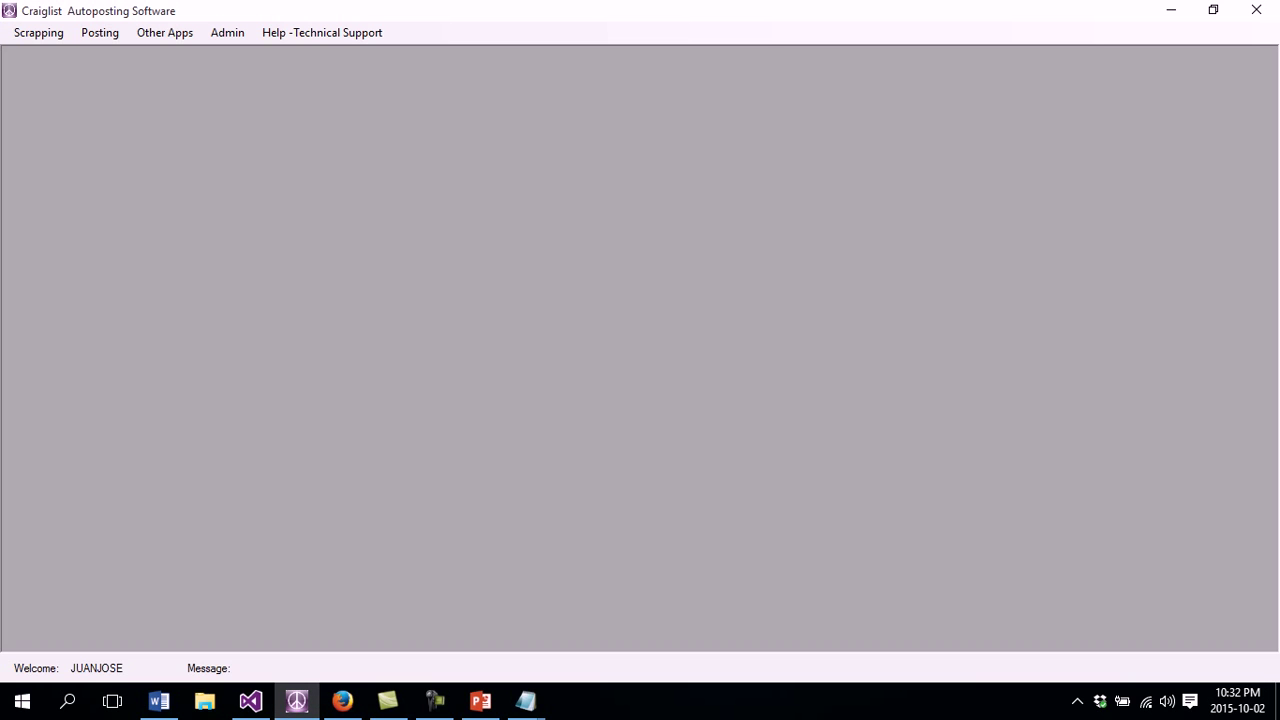
pyautogui.click(100, 32)
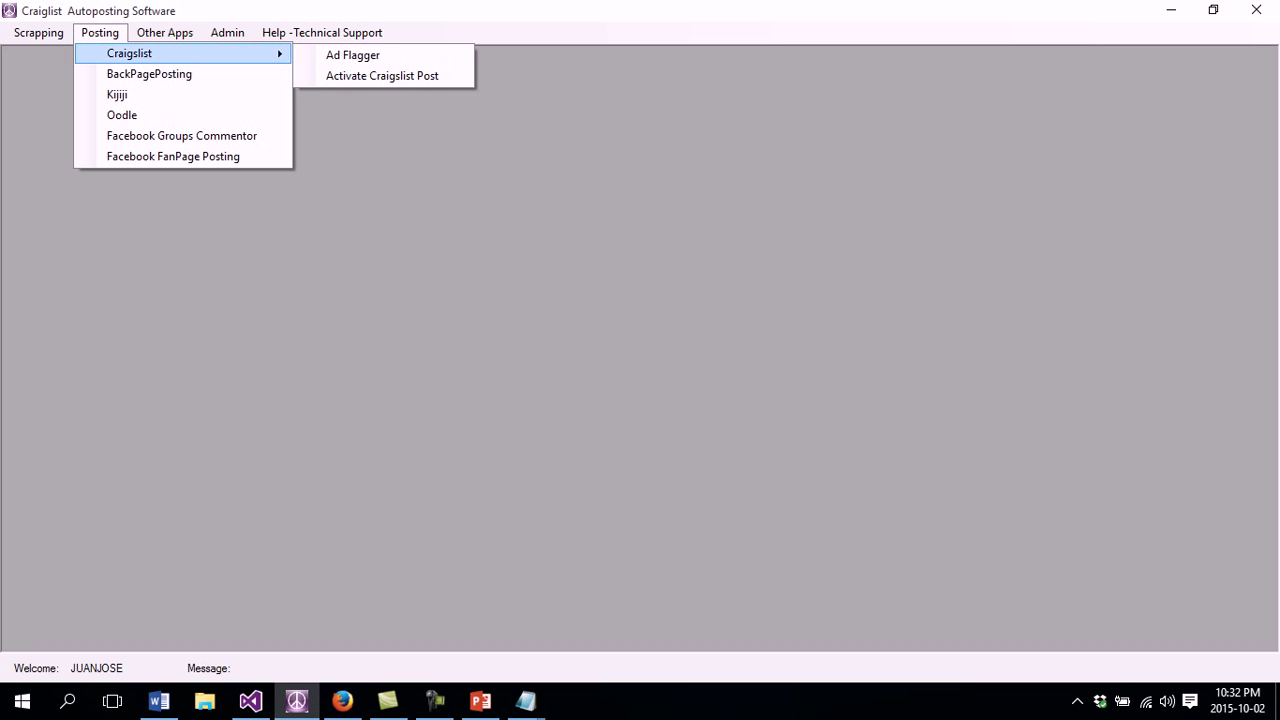
pyautogui.click(150, 54)
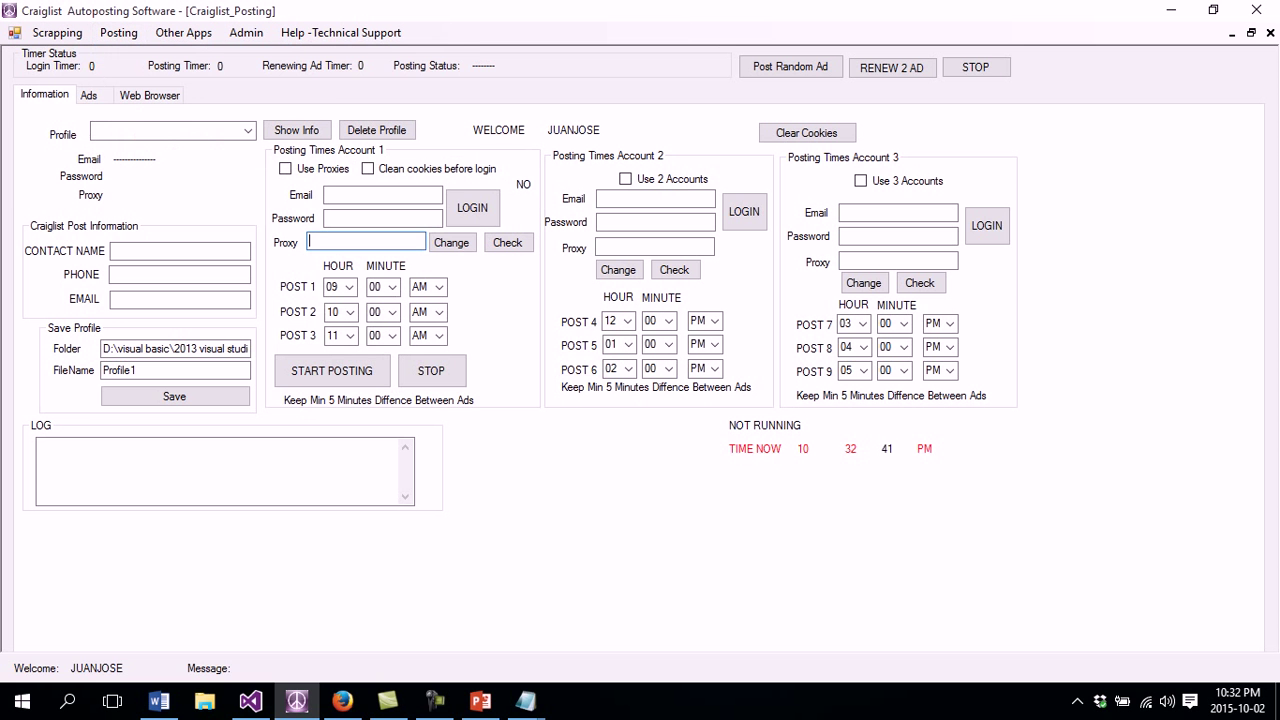
pyautogui.click(89, 95)
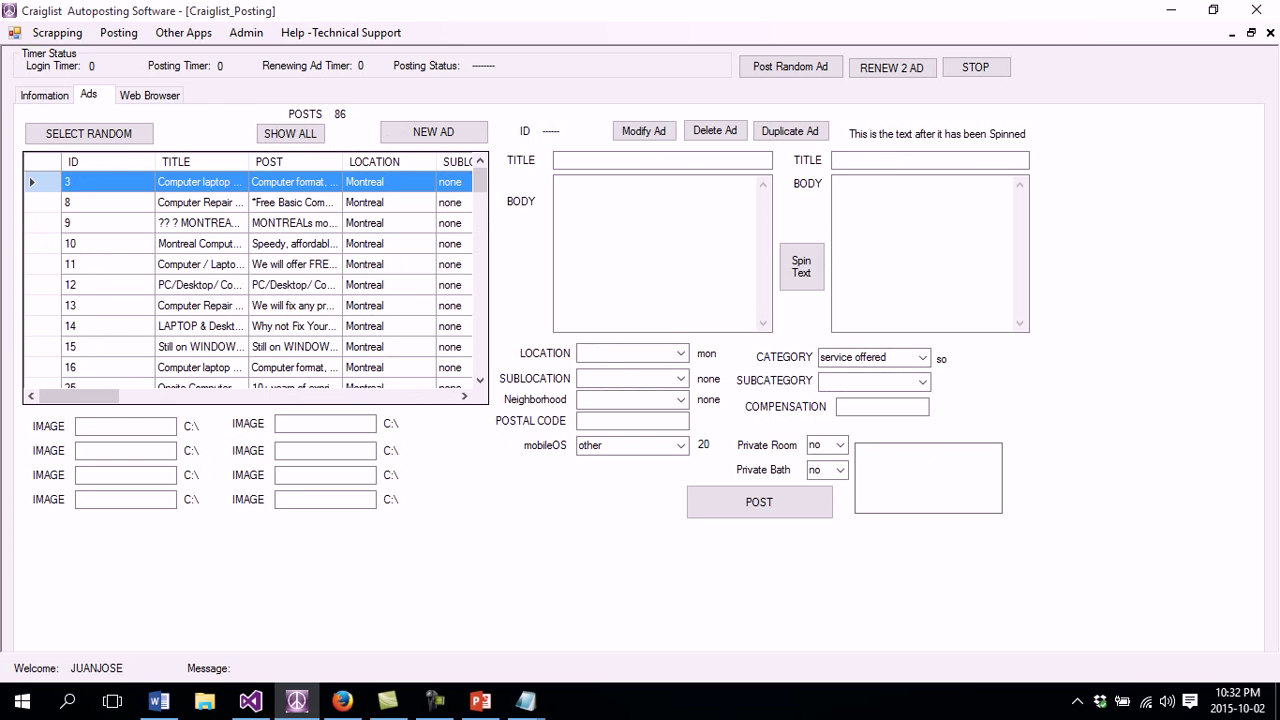
pyautogui.click(433, 131)
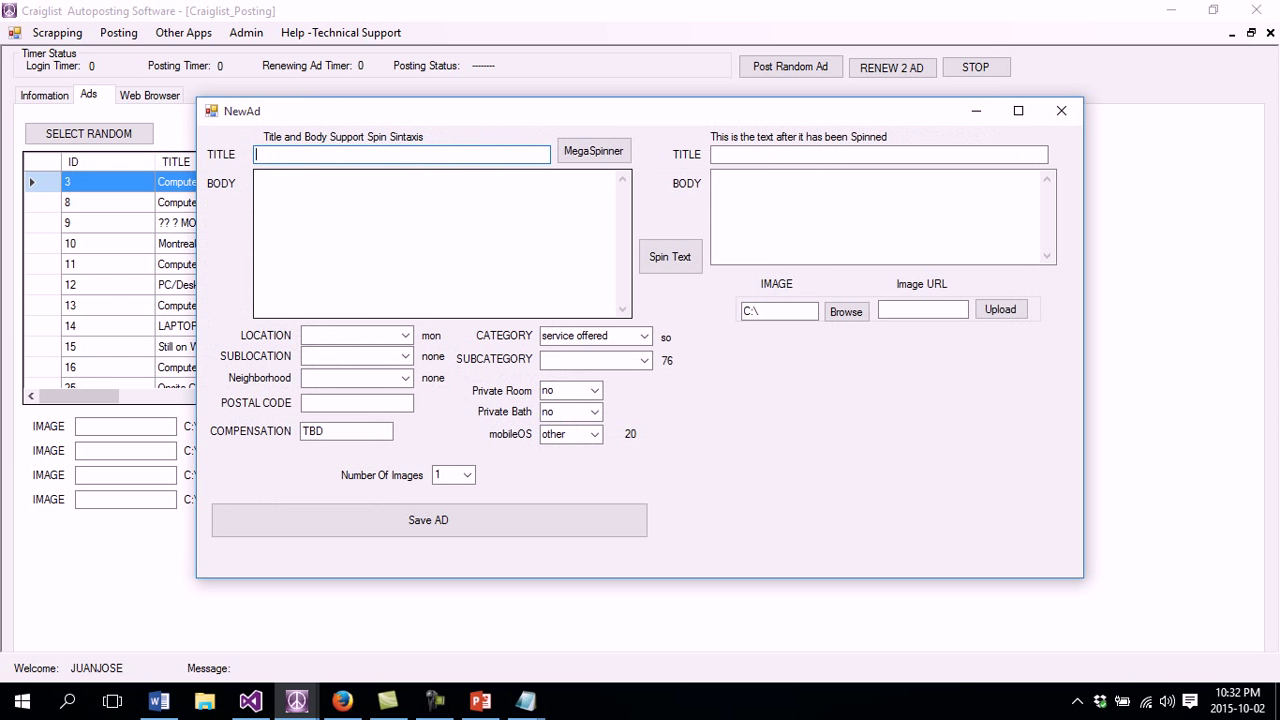
# - Set the new ad's location to orange co, ca, us, its sublocation to none, and its subcategory to creative services
pyautogui.click(352, 336)
pyautogui.write('or')
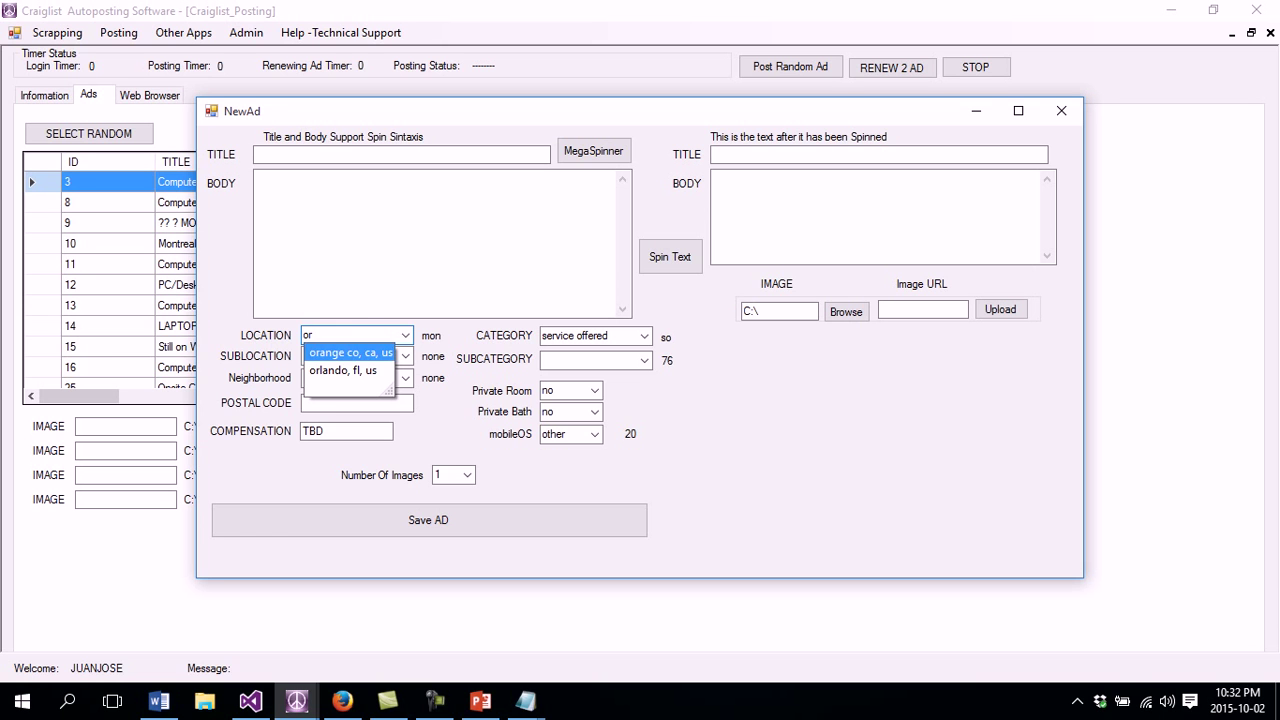
pyautogui.click(350, 353)
pyautogui.click(405, 356)
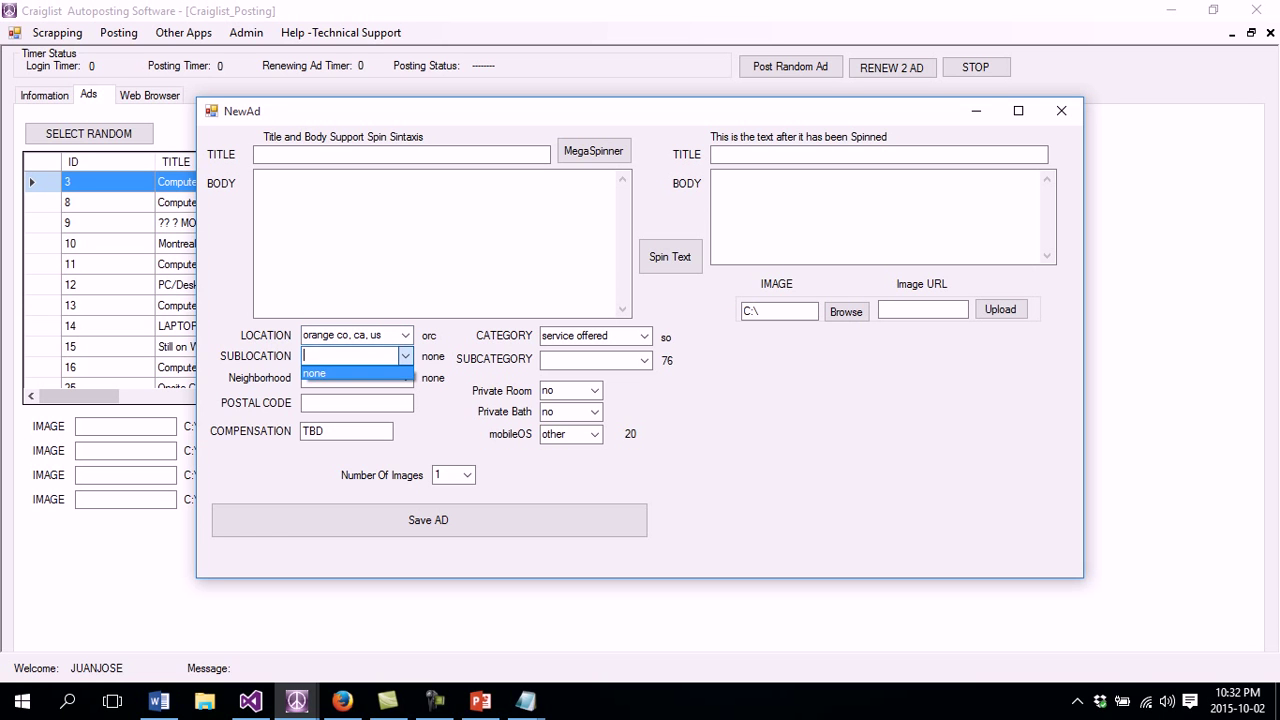
pyautogui.press('Return')
pyautogui.press('Tab')
pyautogui.hotkey('alt', 'Down')
pyautogui.press('Return')
pyautogui.press('Tab')
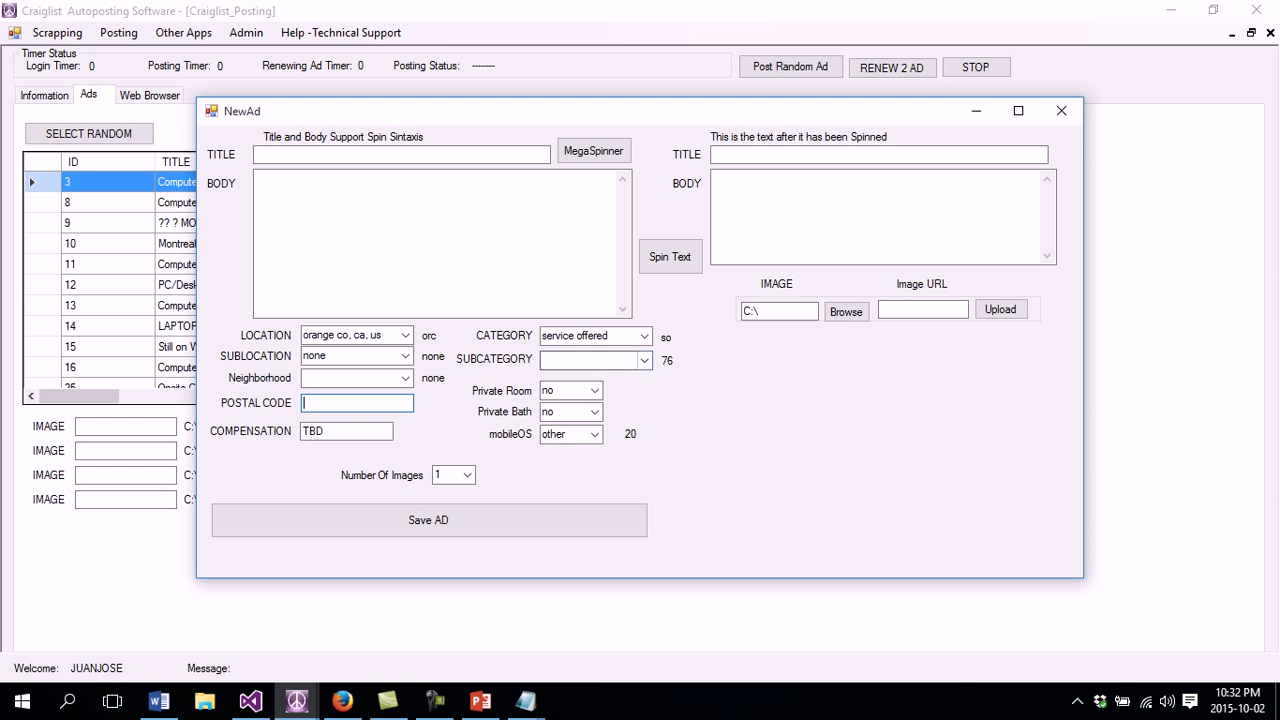
pyautogui.click(644, 360)
pyautogui.click(590, 414)
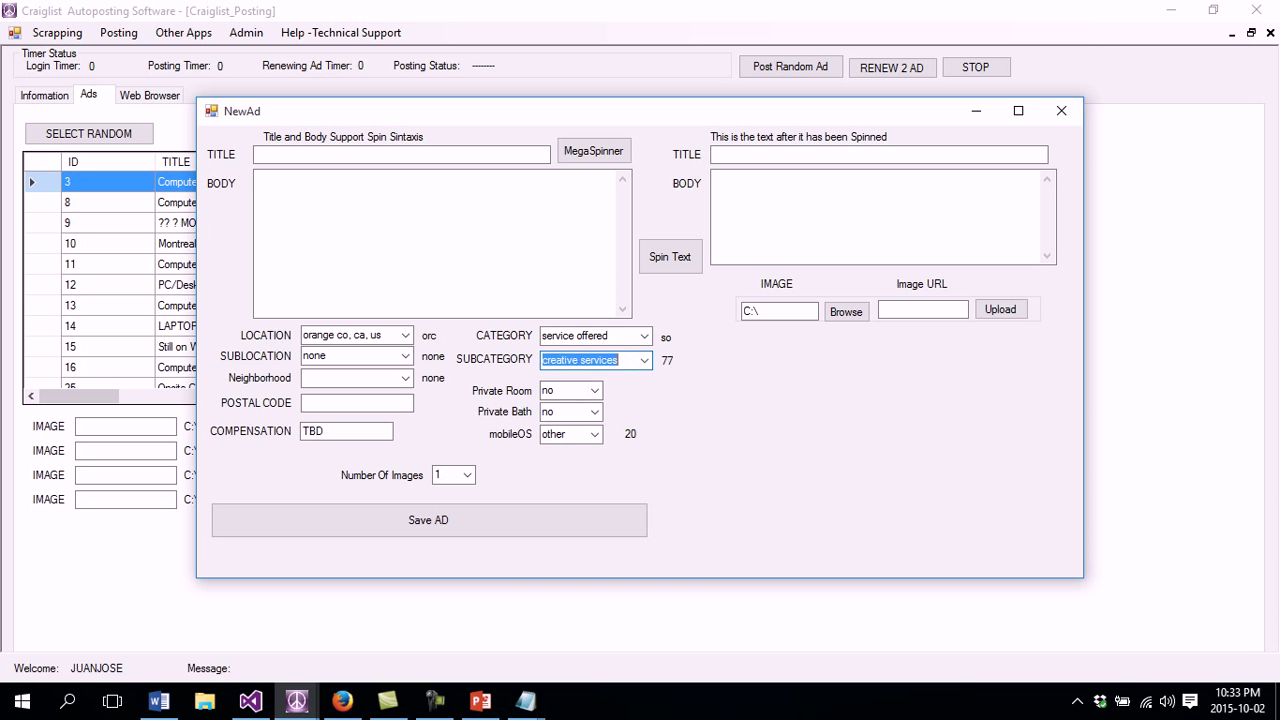
# - Close the new ad form without saving and load the existing Montreal ad with ID 11 to view its details
pyautogui.click(401, 155)
pyautogui.click(435, 243)
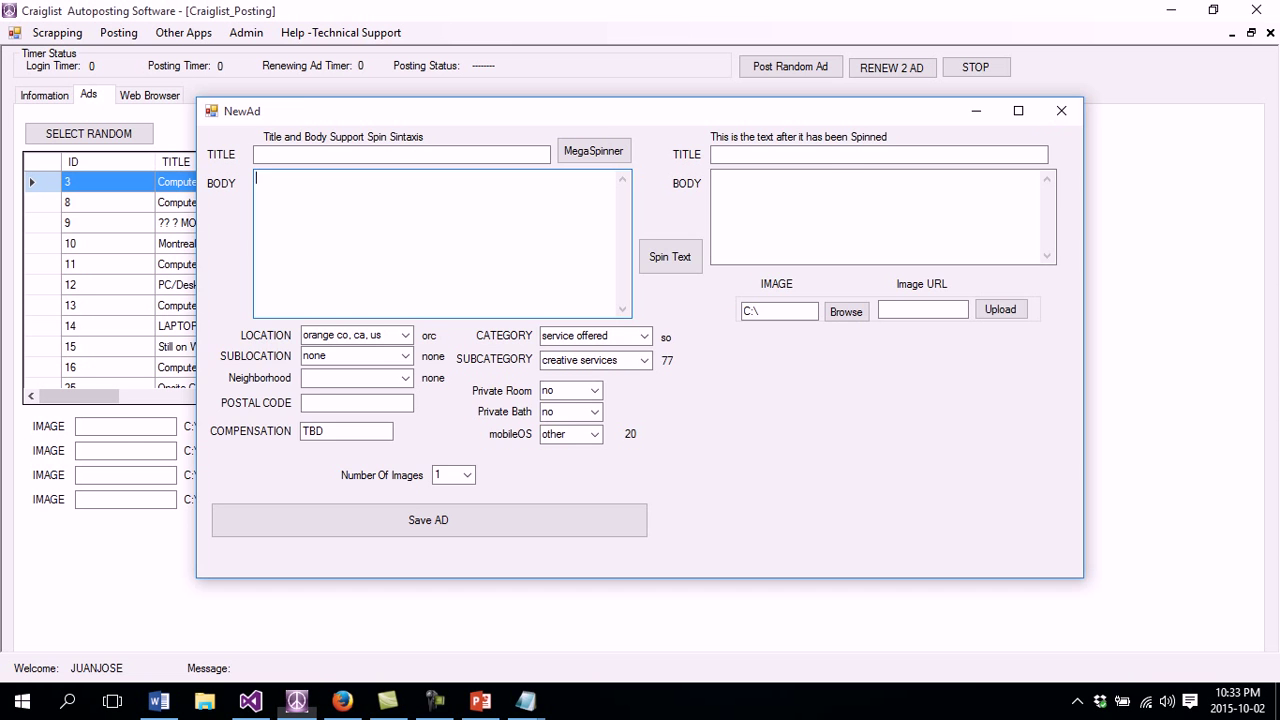
pyautogui.click(1062, 111)
pyautogui.doubleClick(389, 265)
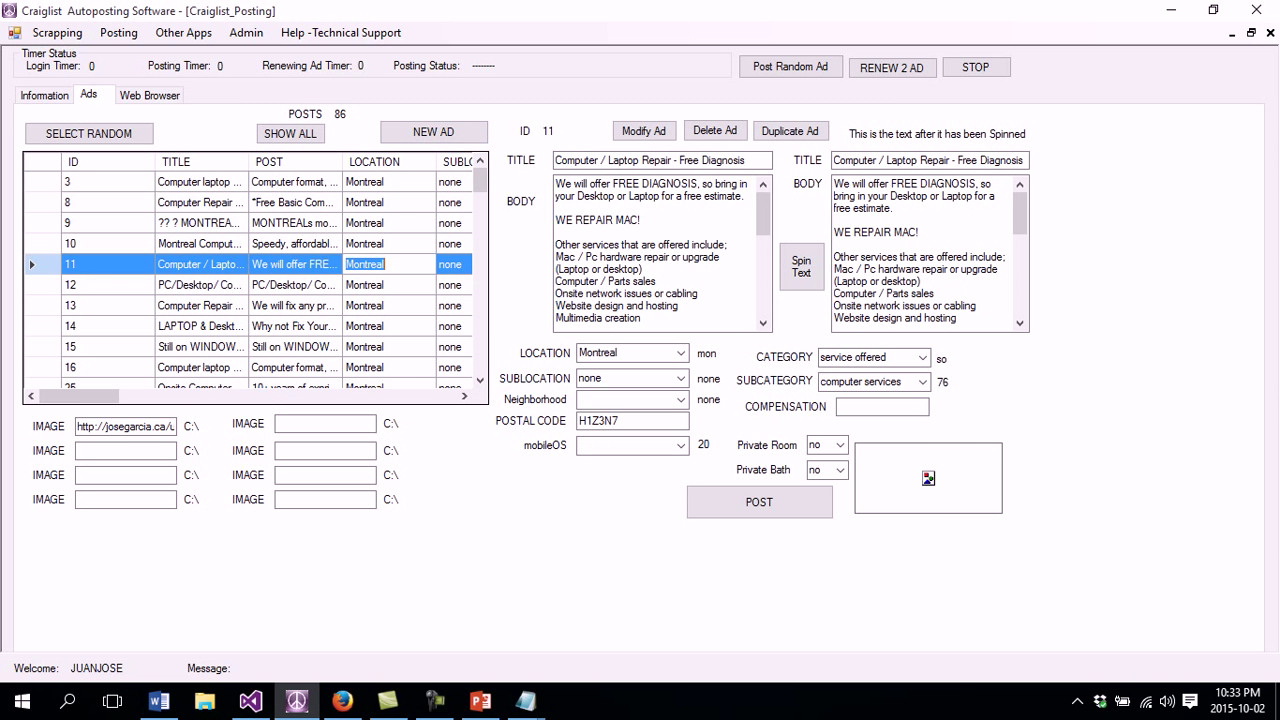